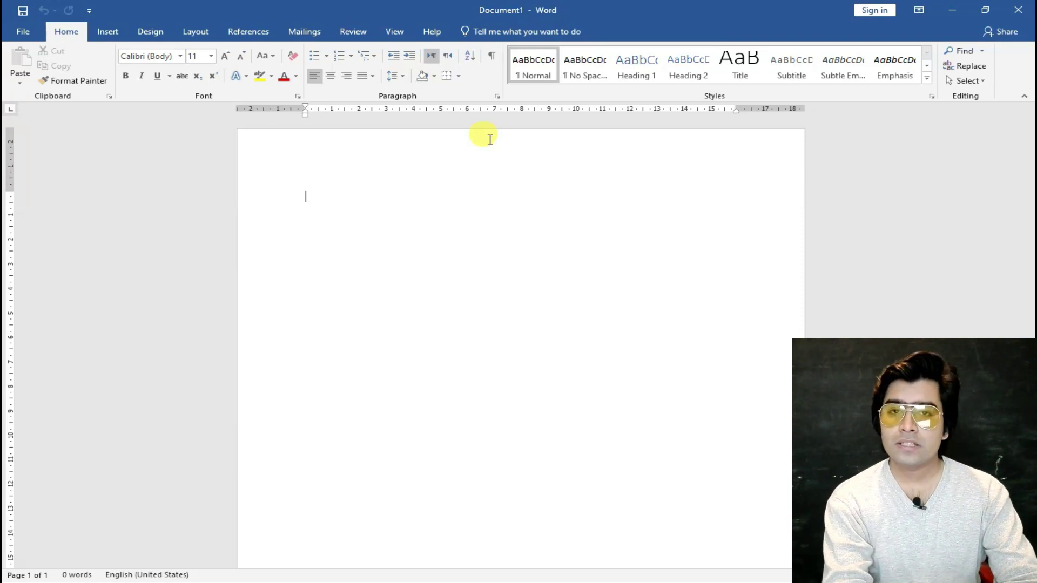
Insert the built-in Filigree cover page into the blank document
key(alt)
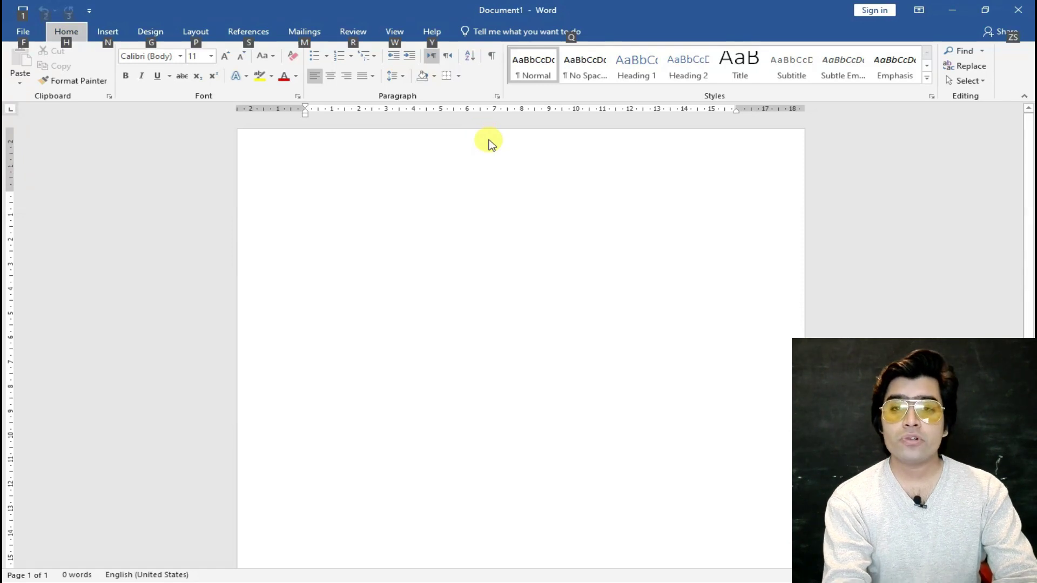
key(n)
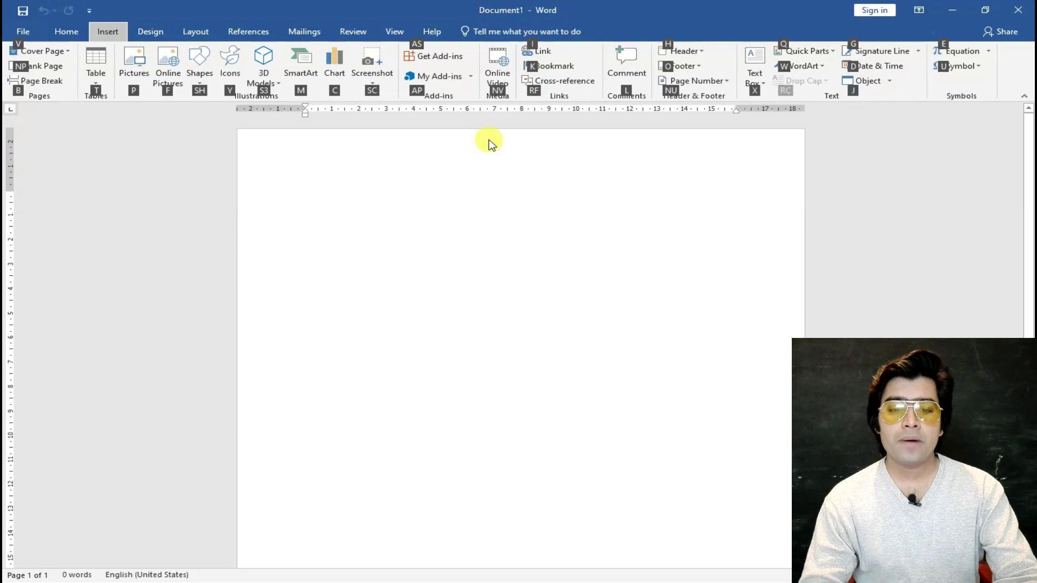
key(p)
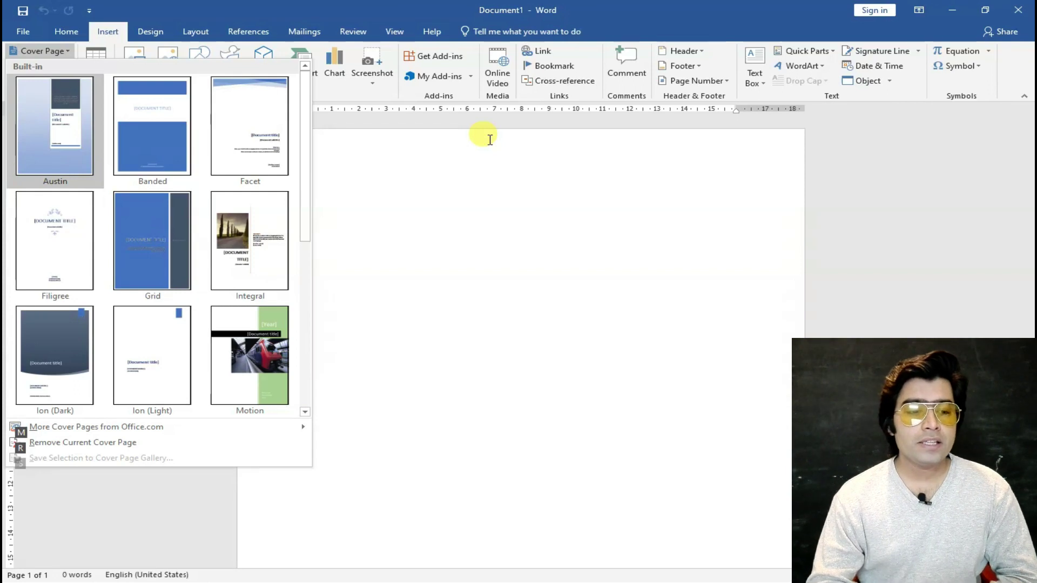
key(Down)
key(Right)
key(Right)
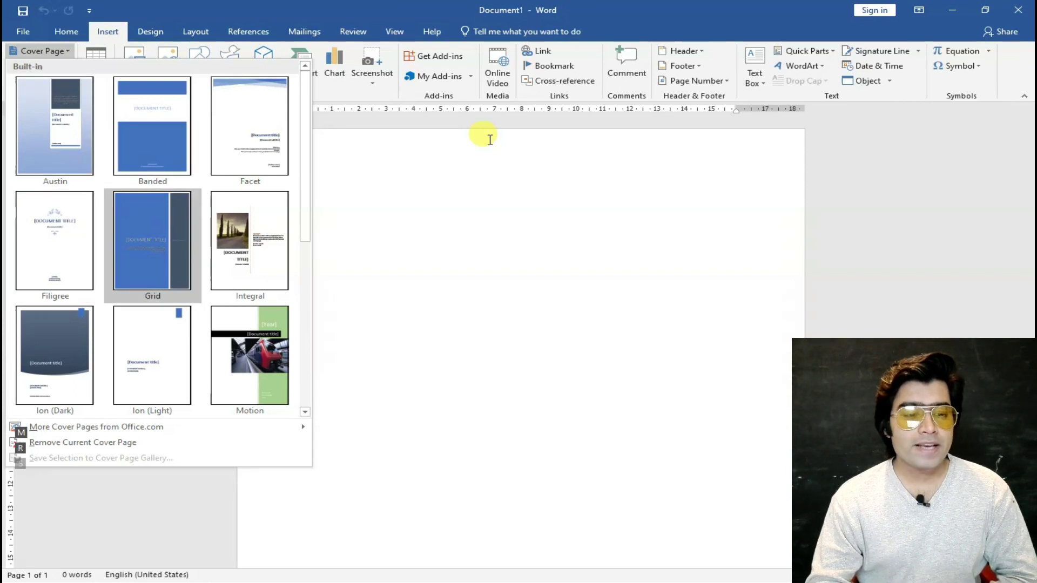
key(Left)
key(Left)
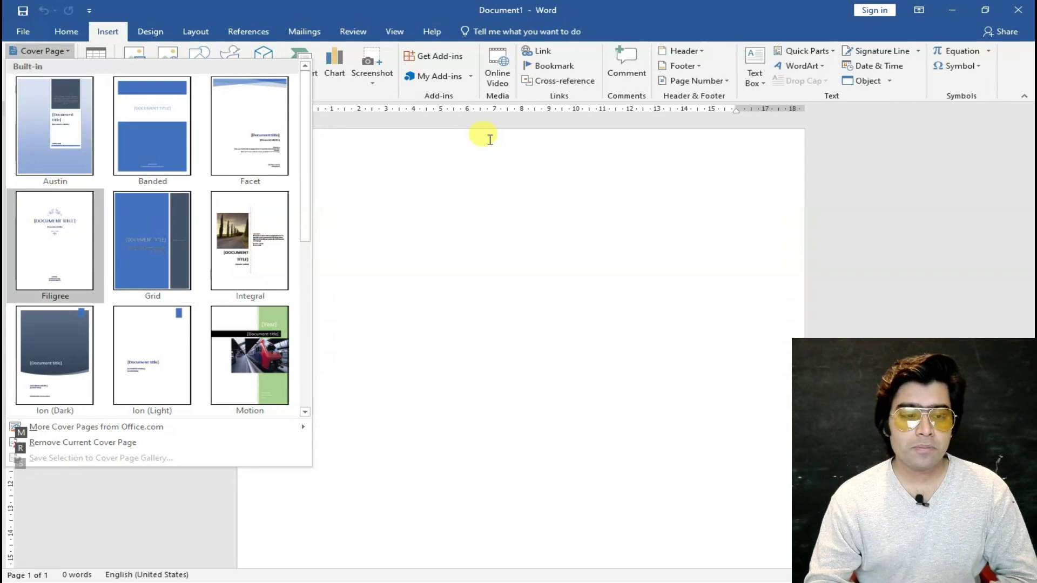
key(Escape)
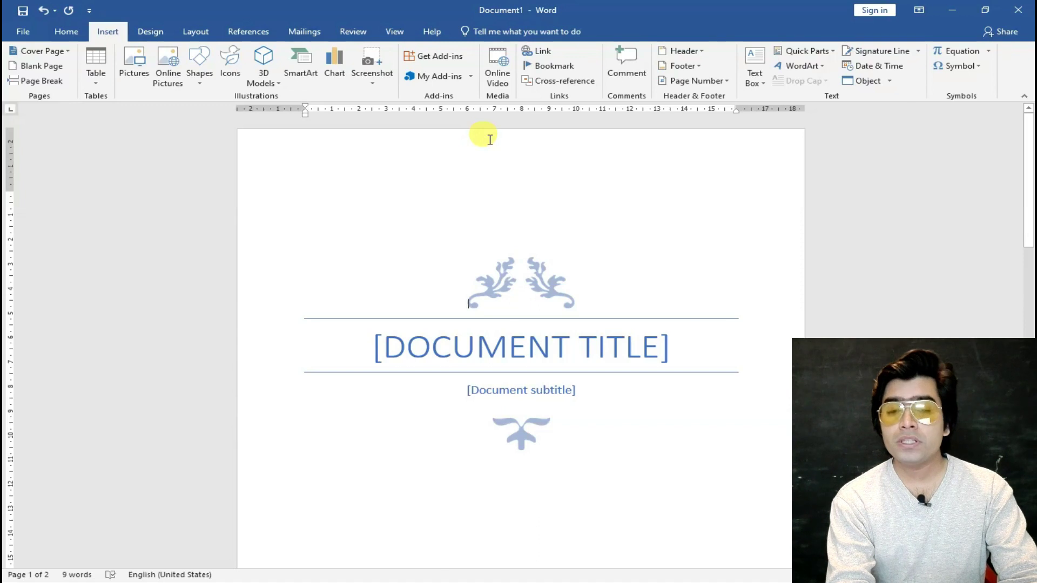
Enter COMPUTER SCIENCE as the cover page title and reset the title's paragraph formatting
text(COM)
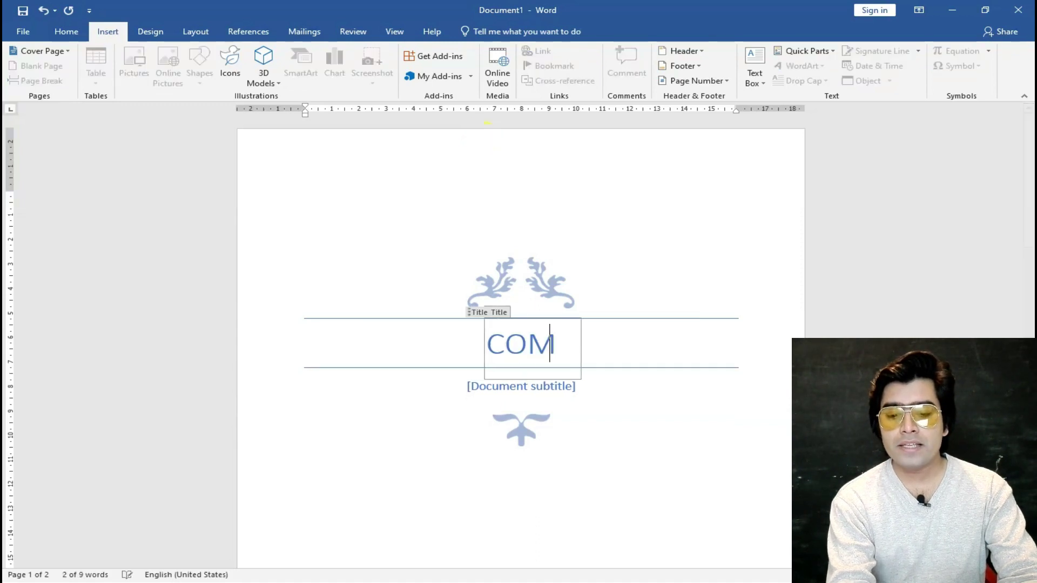
text(PUTER SCIENCE)
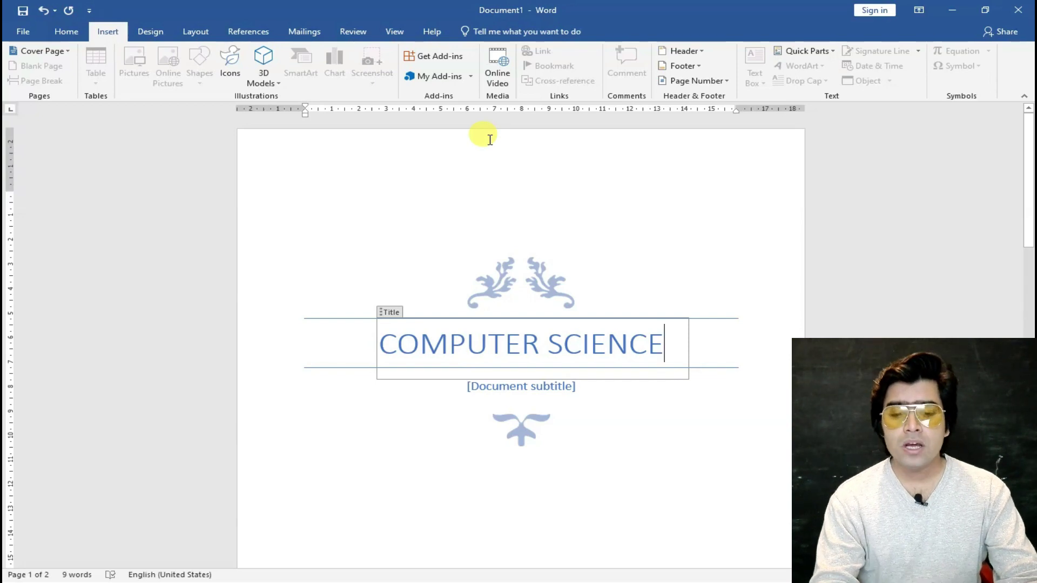
key(ctrl+q)
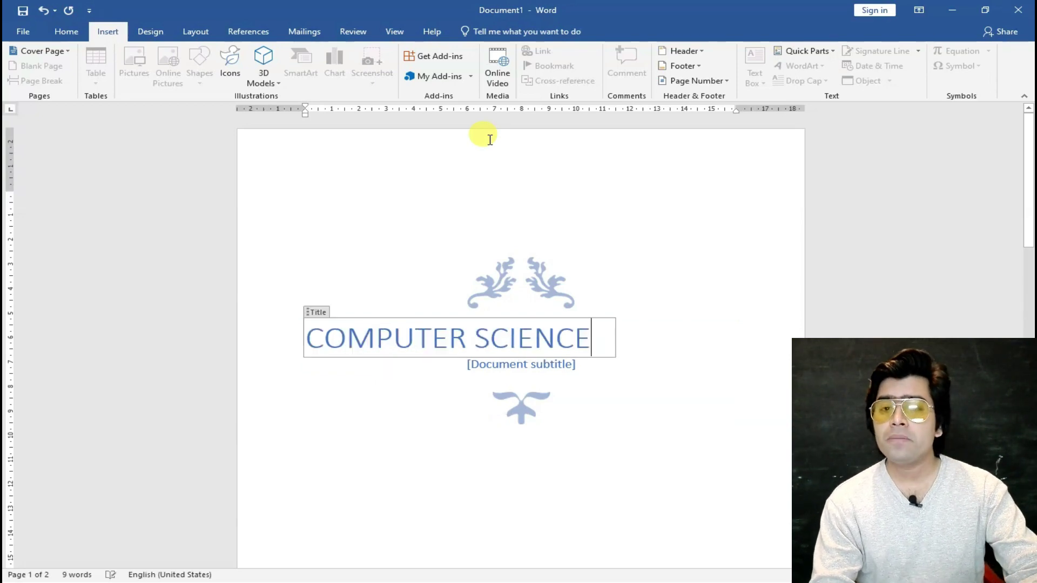
Close the cover page document without saving its changes
key(ctrl+w)
key(Escape)
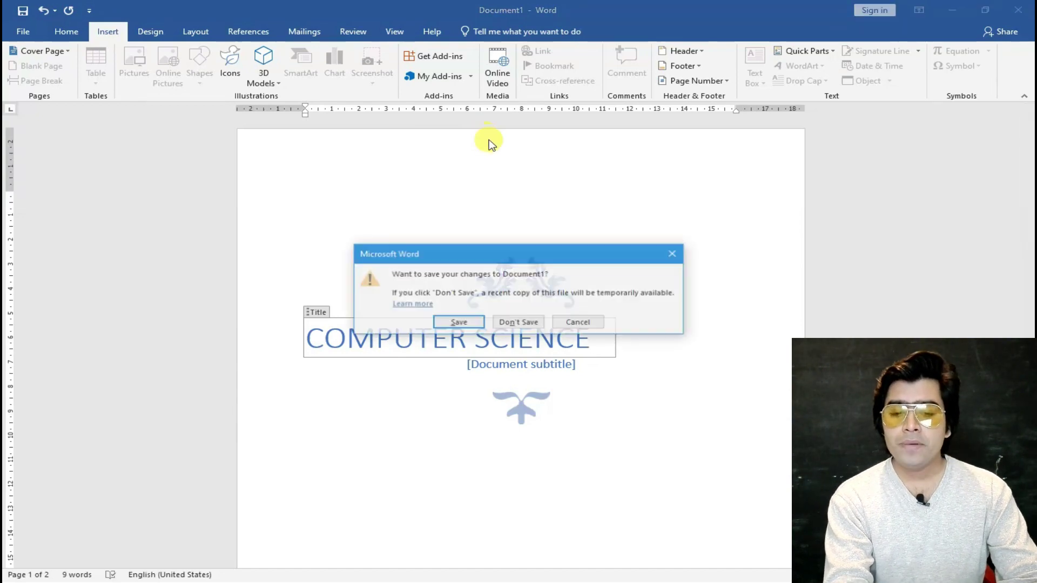
key(ctrl+w)
key(n)
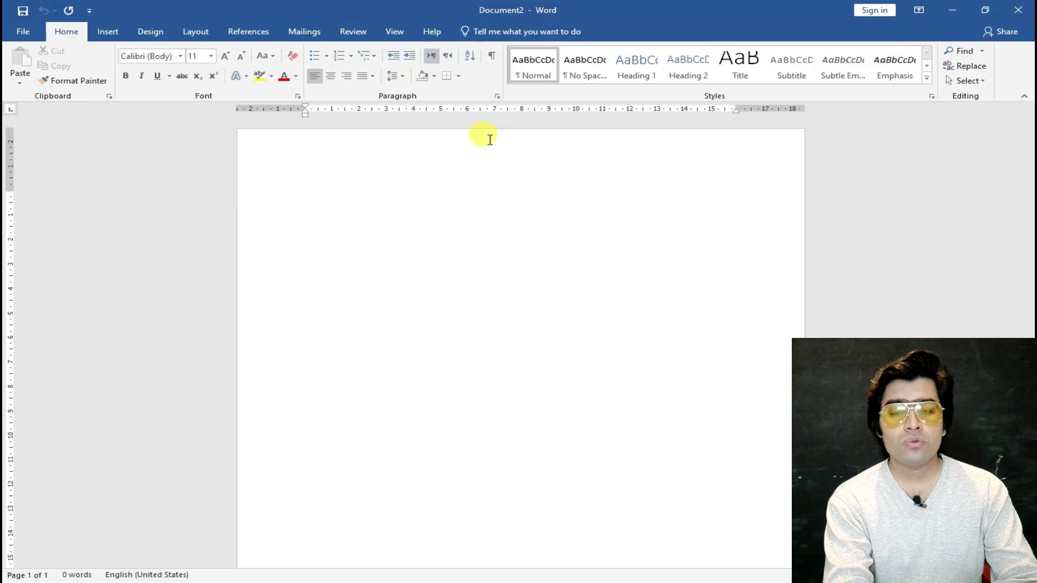
Add two blank lines at the start of the new document and insert a table of 4 columns and 7 rows
key(Return)
key(Return)
key(alt+n)
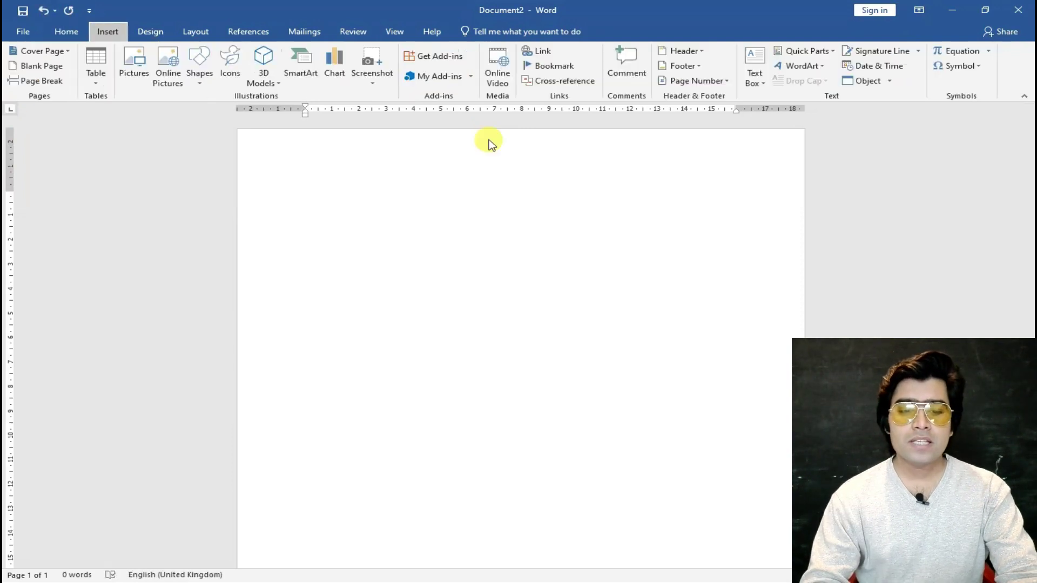
key(t)
key(Down)
key(Down)
key(Down)
key(Down)
key(Down)
key(Down)
key(Return)
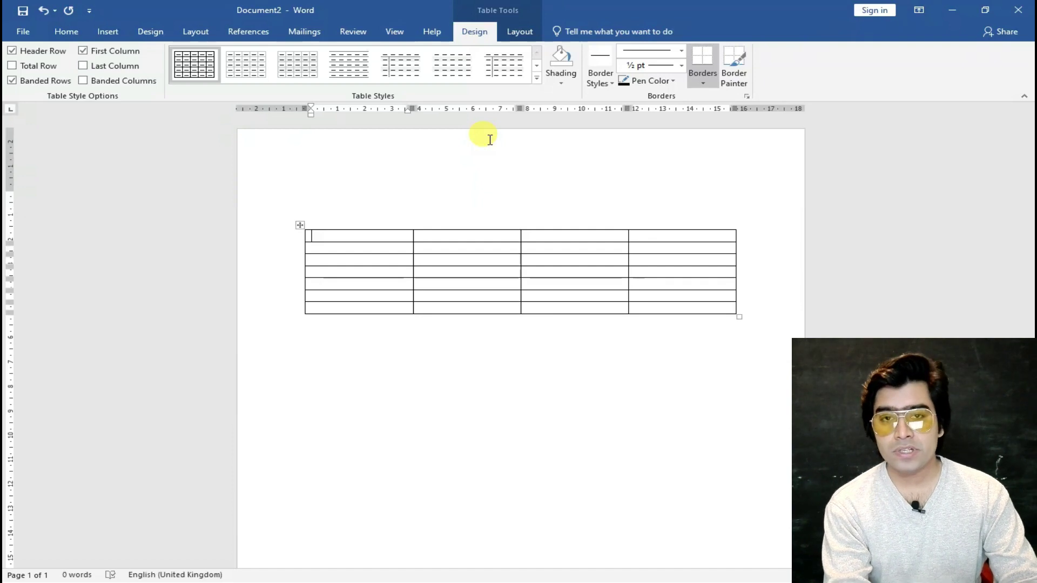
Enter the headings Sr., Name and Father's name in the first three cells of the table's top row
text(Sr.)
key(Tab)
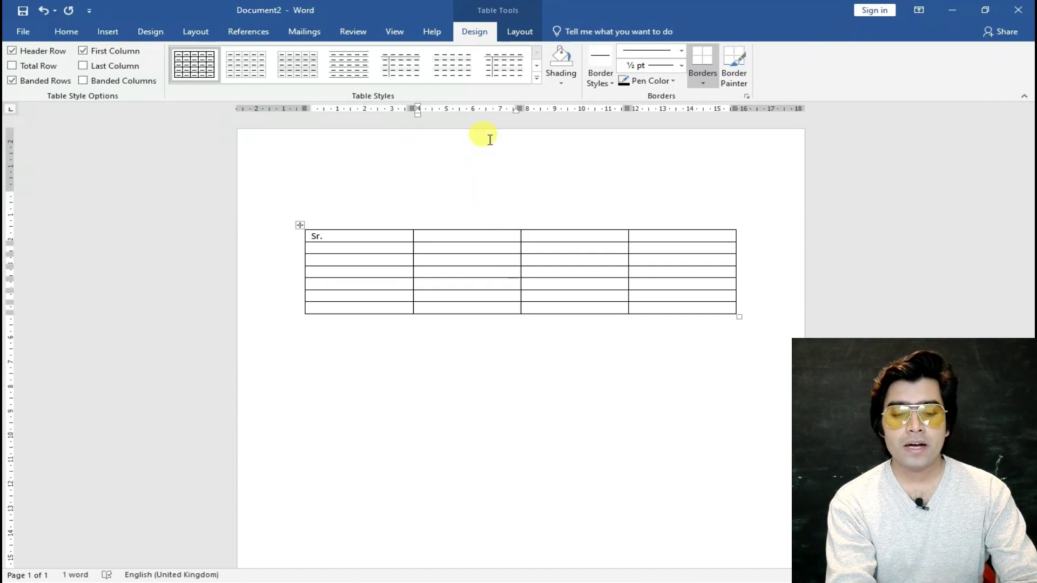
text(Name)
key(Tab)
text(Father's name)
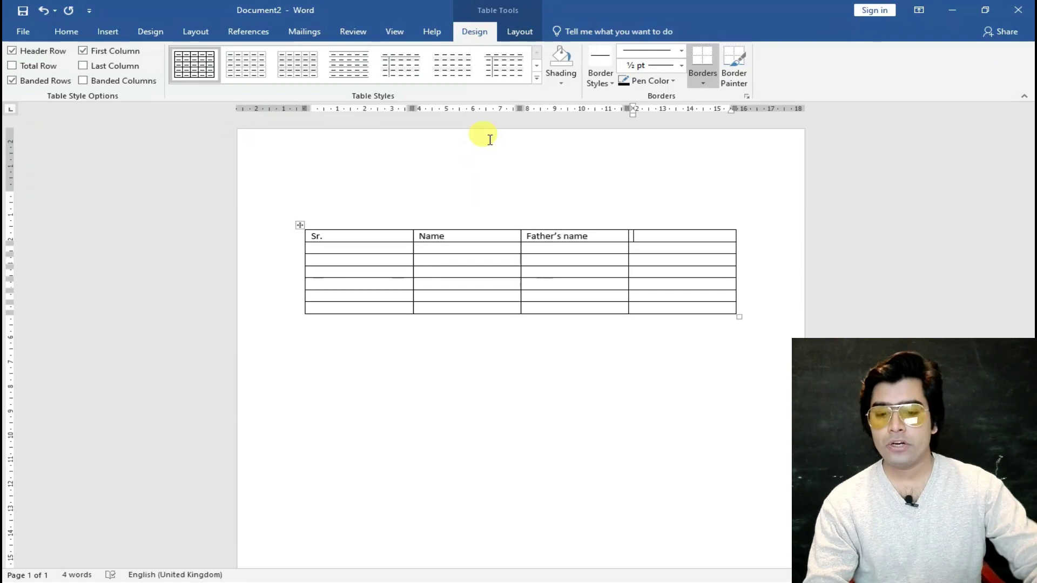
Change the case of the third column heading so it reads Father's Name
key(Left)
key(shift+F3)
key(shift+F3)
key(shift+F3)
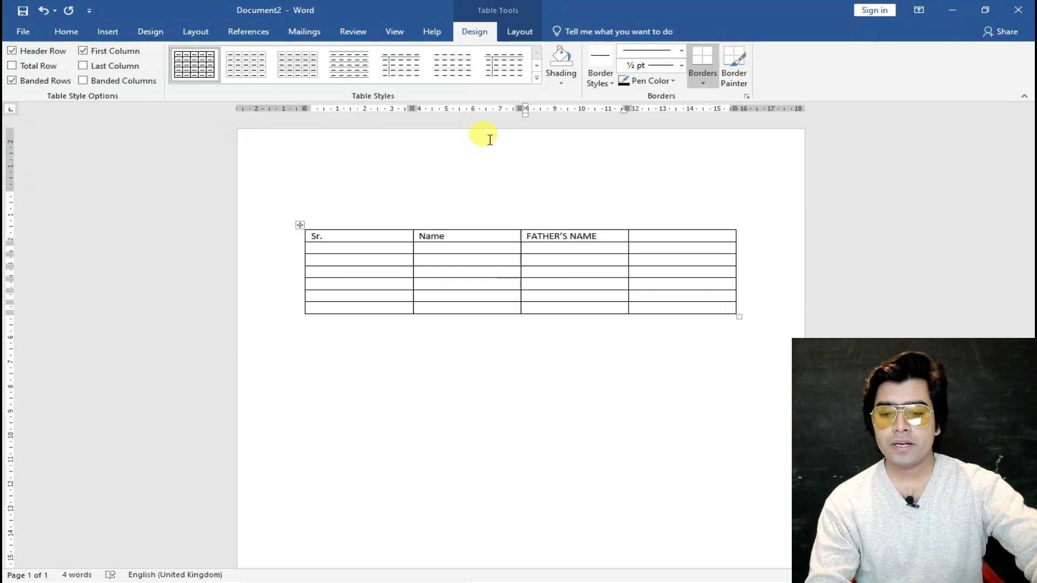
text(`)
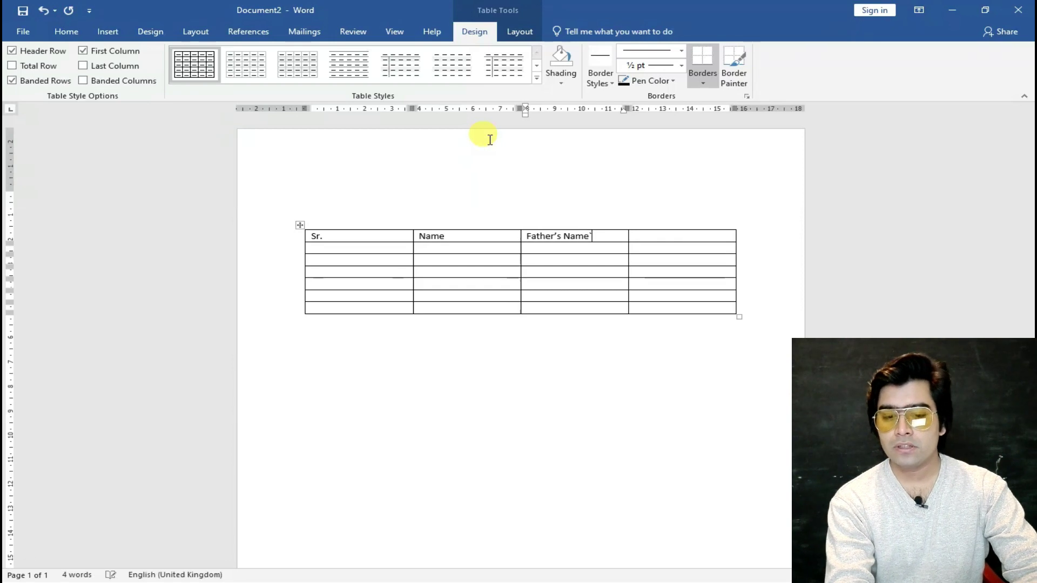
Enter Address as the heading of the table's fourth column
key(Tab)
text(Ad)
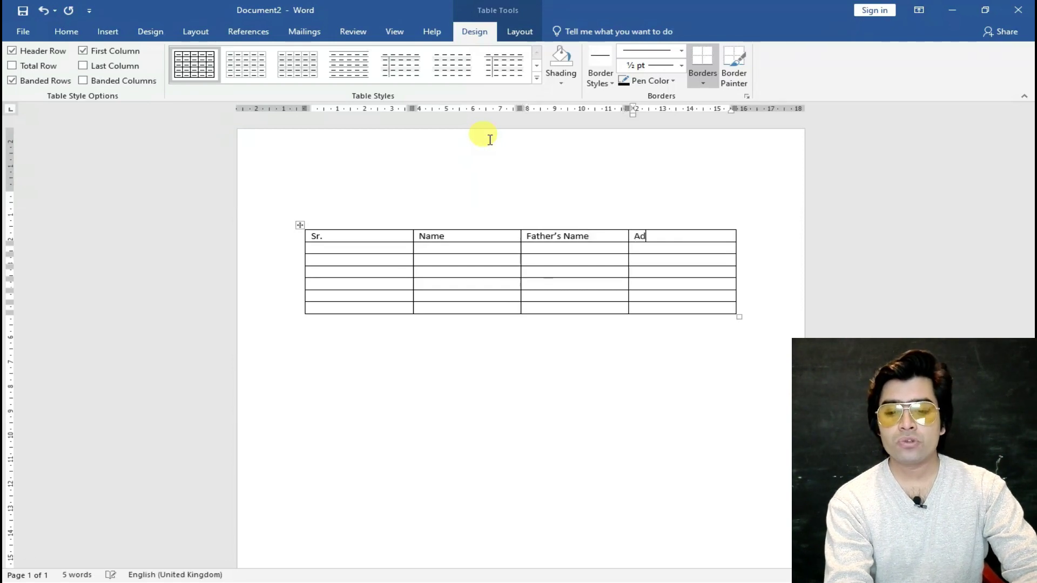
text(dress)
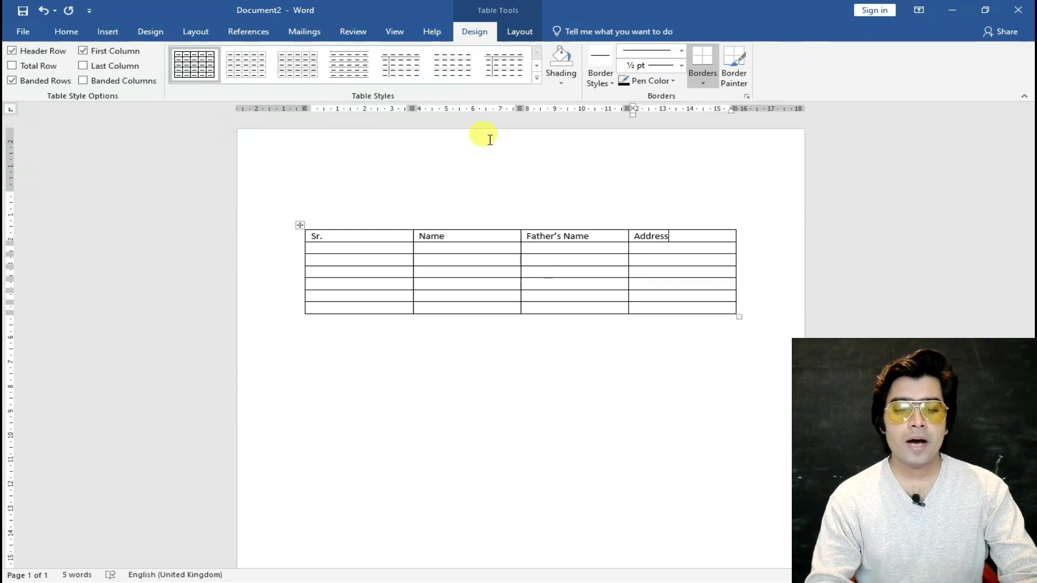
key(Tab)
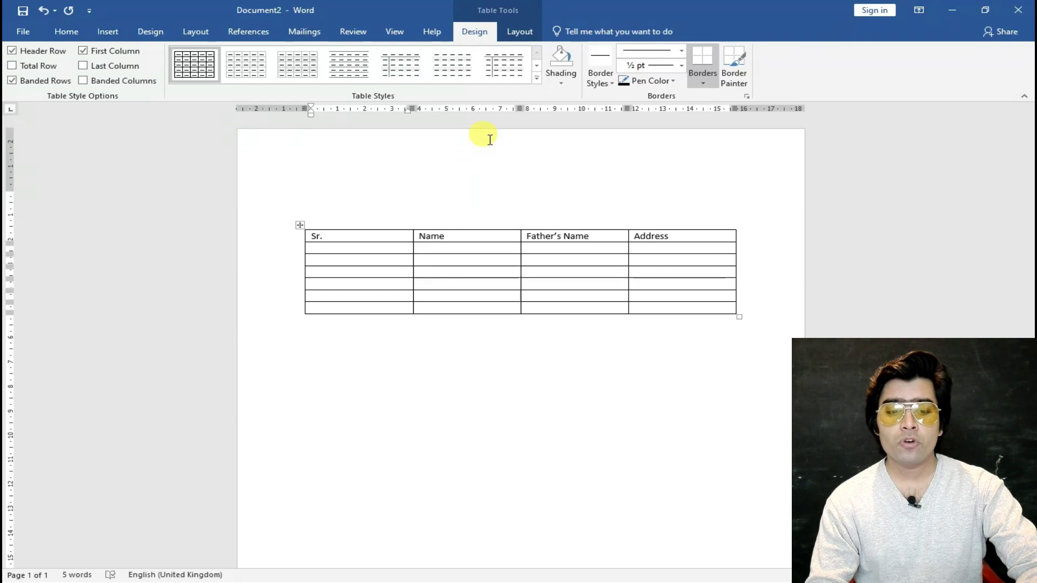
Fill the Sr. column with the numbers 1 to 6 in the rows below the heading
text(2)
key(BackSpace)
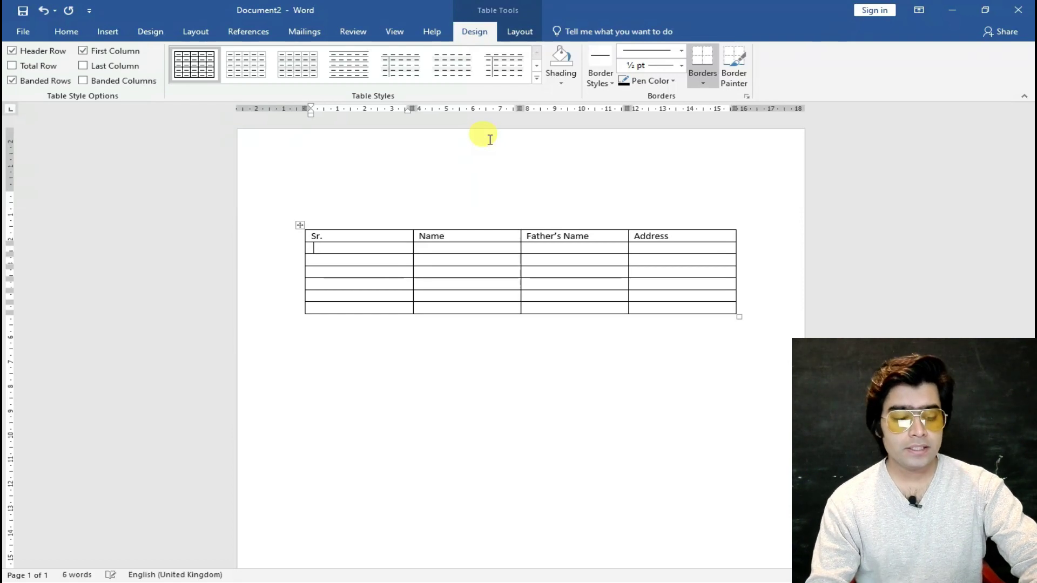
text(1)
key(Down)
text(2)
key(Down)
text(3)
key(Down)
text(4)
key(Down)
text(5)
key(Down)
text(6)
key(Up)
key(Up)
key(Up)
key(Up)
key(Up)
key(Tab)
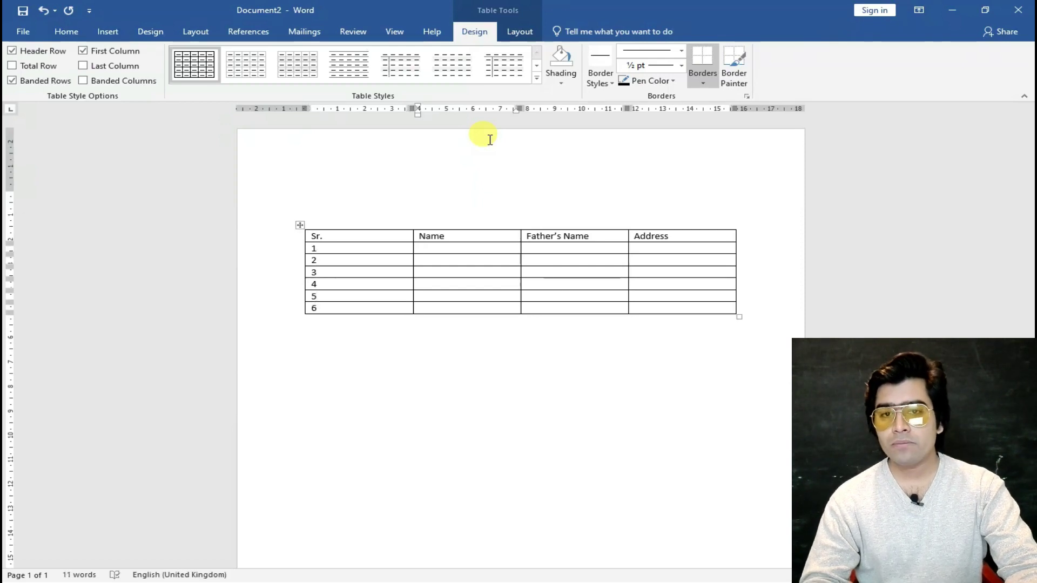
Delete the whole document content, including the table
key(Tab)
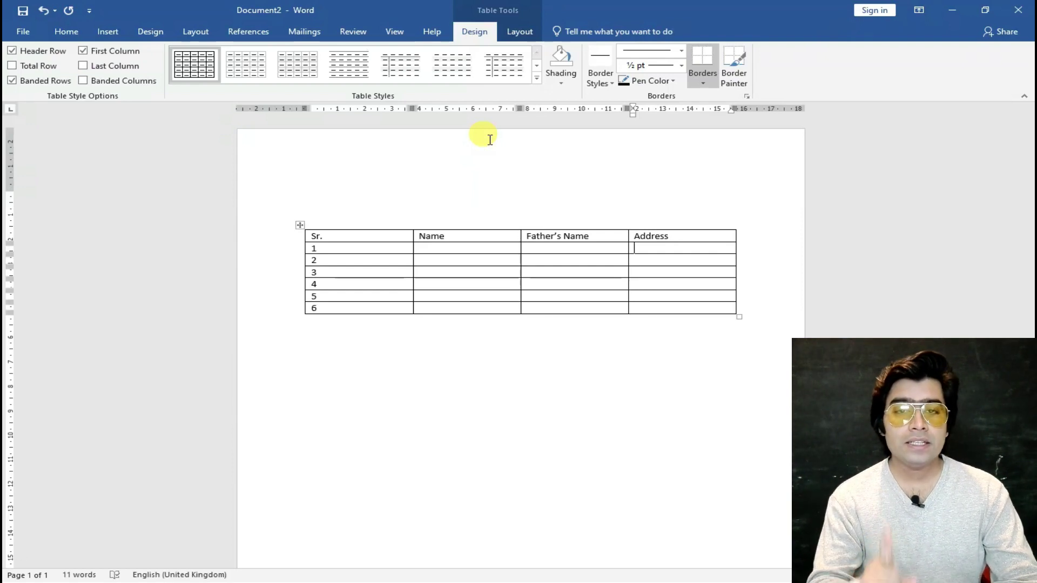
key(ctrl+a)
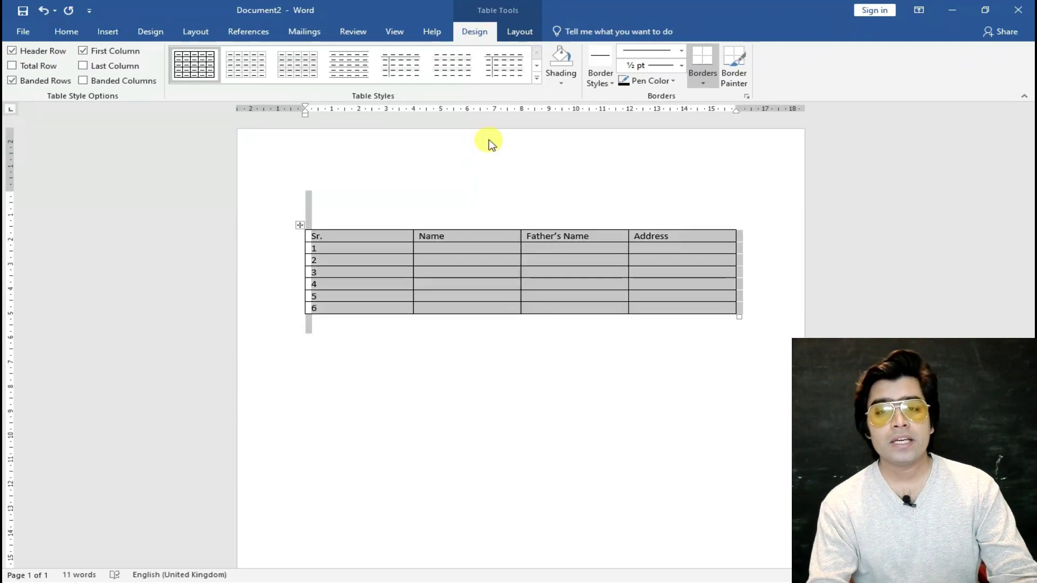
key(Delete)
Insert the picture Screenshot (165).png from the Screenshots folder in Pictures
key(alt)
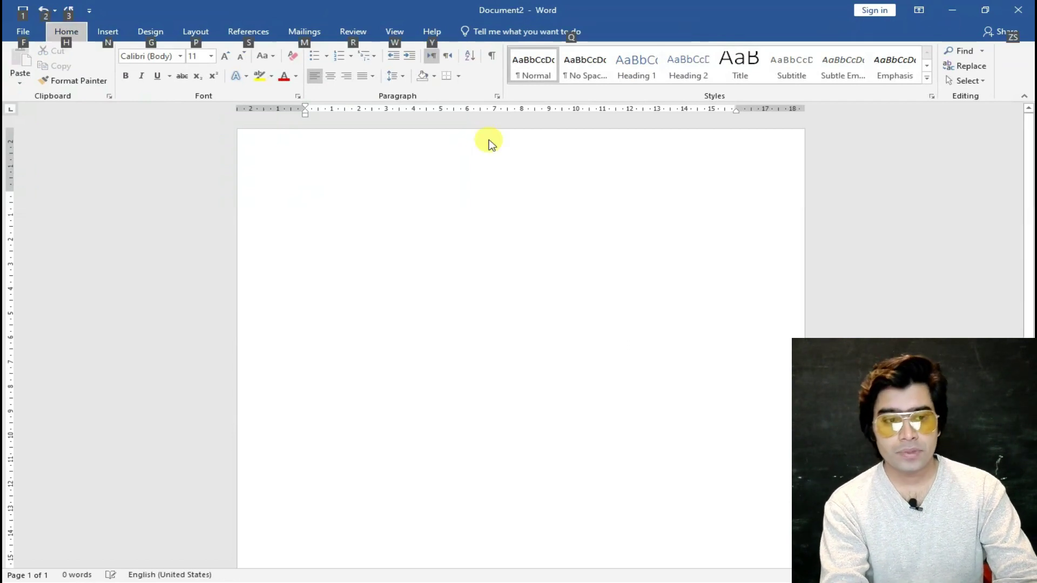
key(n)
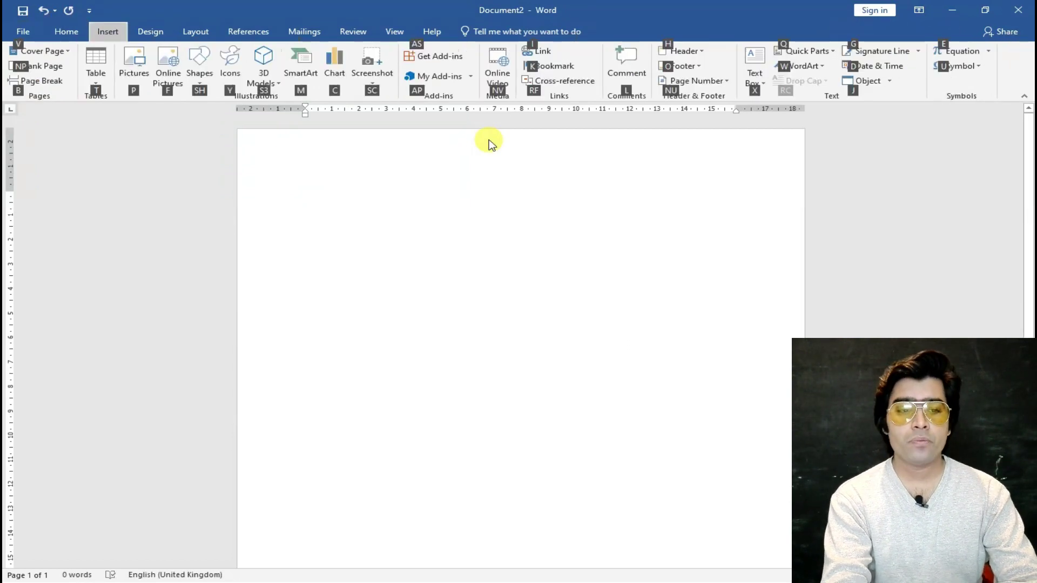
key(Escape)
key(Escape)
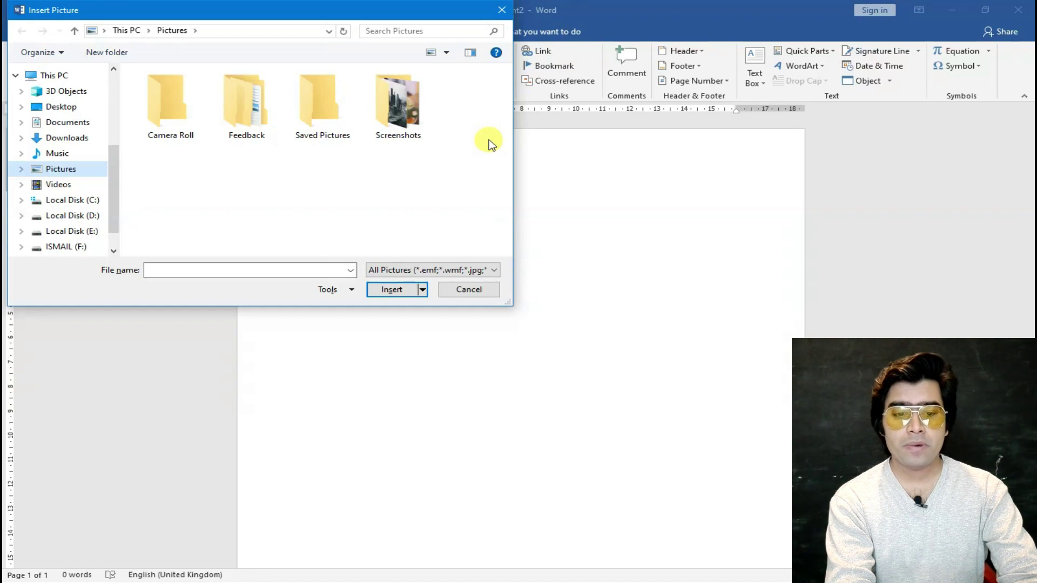
key(Tab)
key(Right)
key(Right)
key(Right)
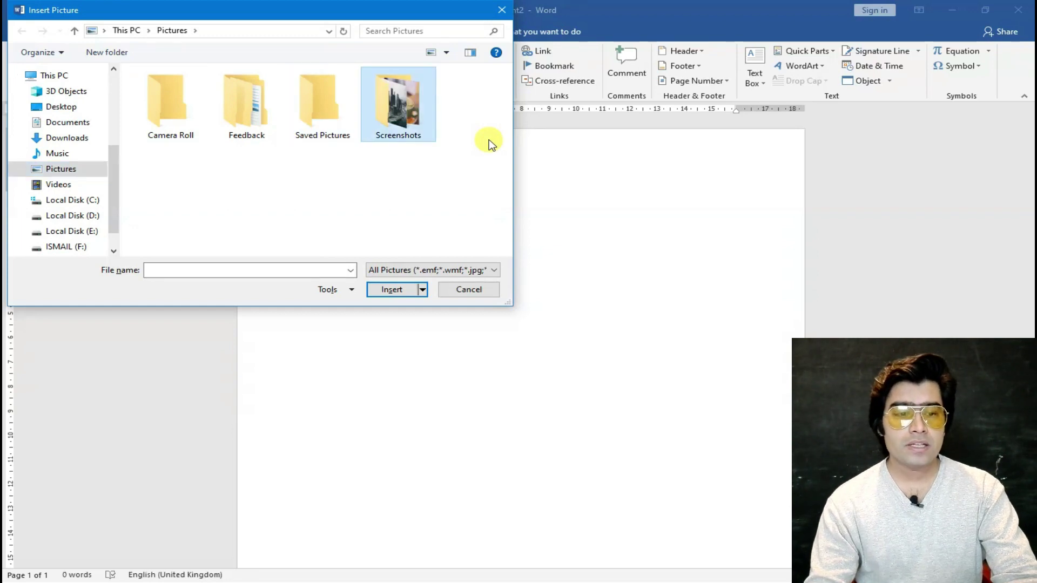
key(Return)
key(Right)
key(Right)
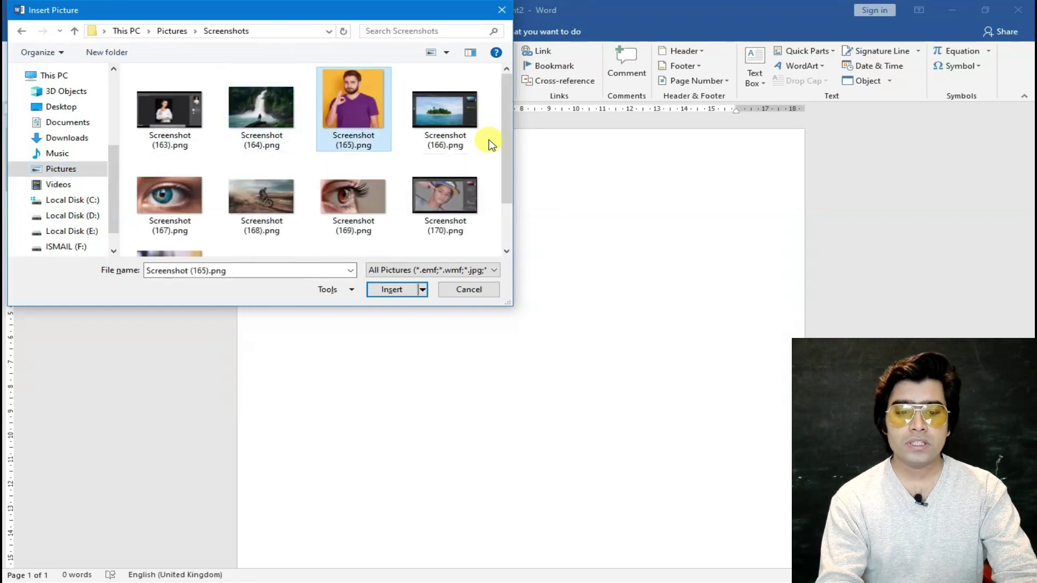
key(Return)
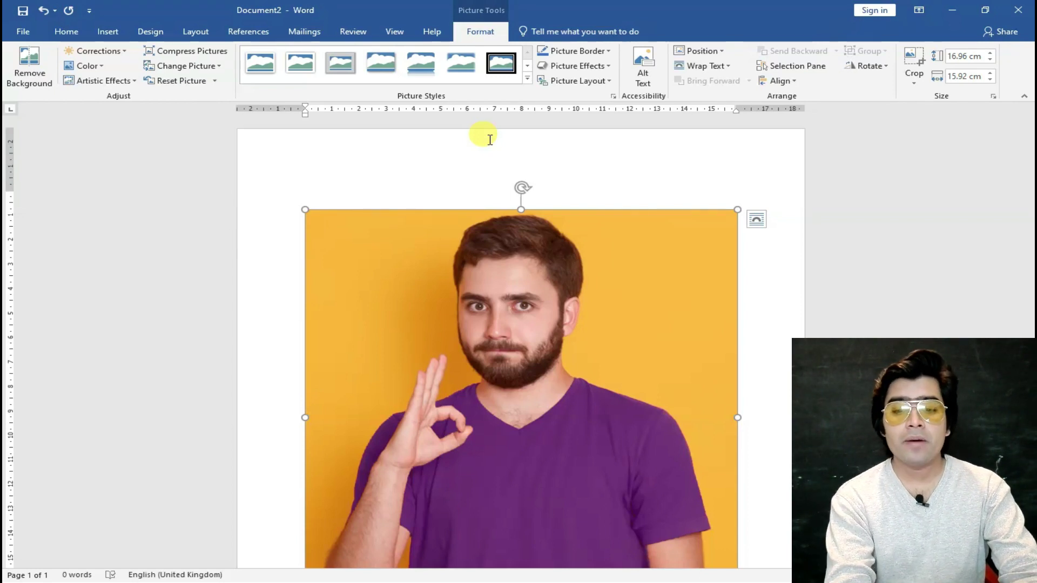
Set the inserted picture's text wrapping to In Front of Text
key(alt)
key(j)
key(p)
key(t)
key(w)
key(n)
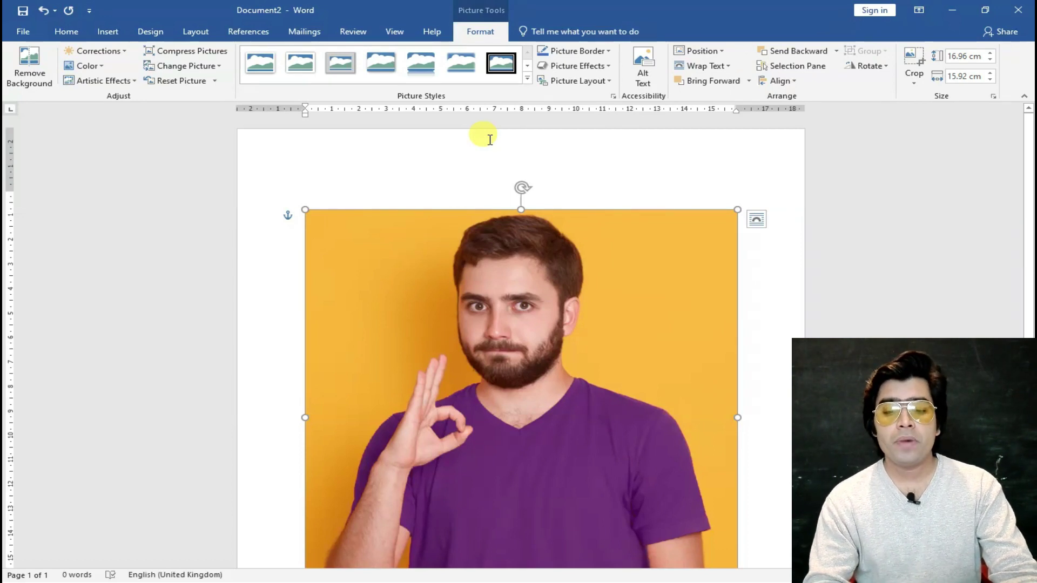
Shrink the picture to about 9.57 cm high and 8.99 cm wide
key(shift+Down)
key(shift+Down)
key(shift+Down)
key(shift+Down)
key(shift+Down)
key(shift+Down)
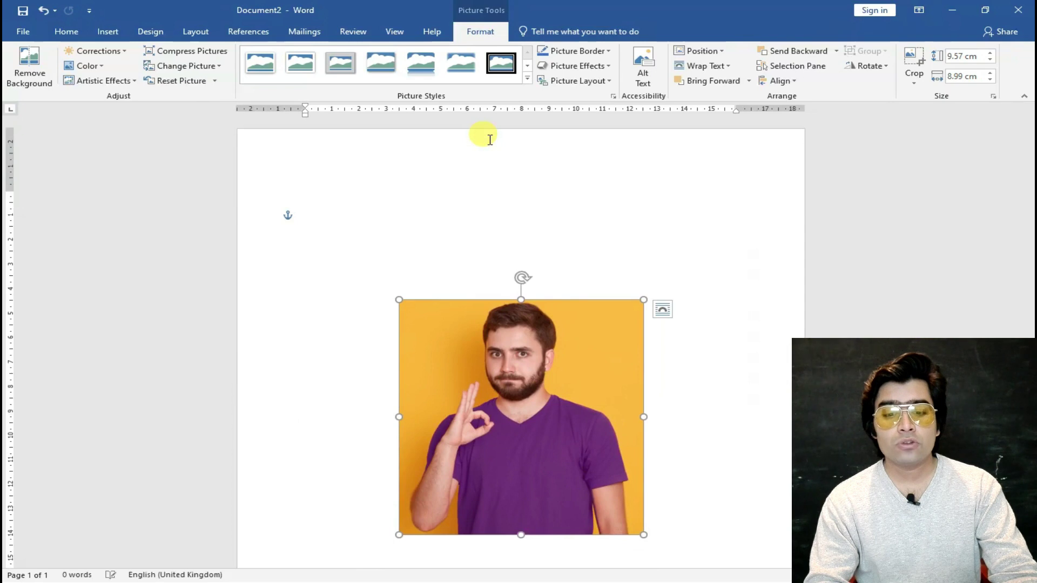
Nudge the picture slightly upward on the page
key(Up)
key(Up)
key(Up)
key(Up)
key(Up)
key(Up)
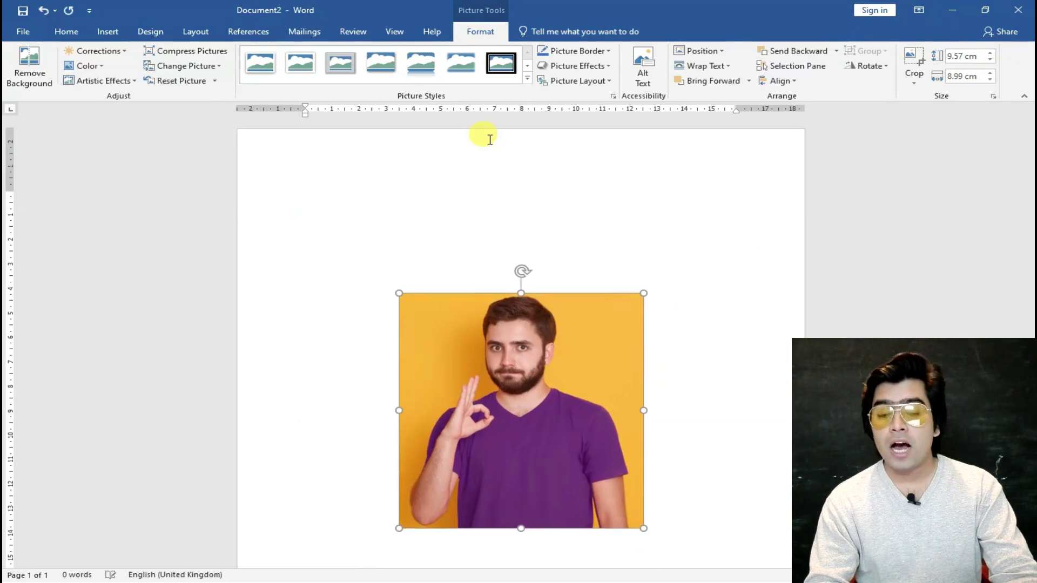
key(Up)
key(Up)
key(Up)
key(Up)
key(Up)
key(Up)
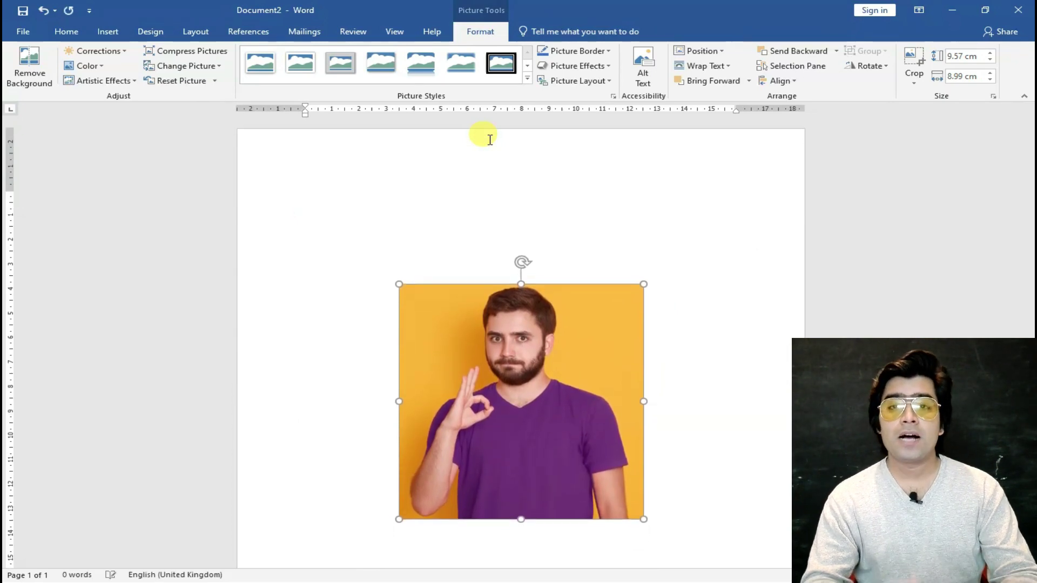
key(Up)
key(Up)
key(Up)
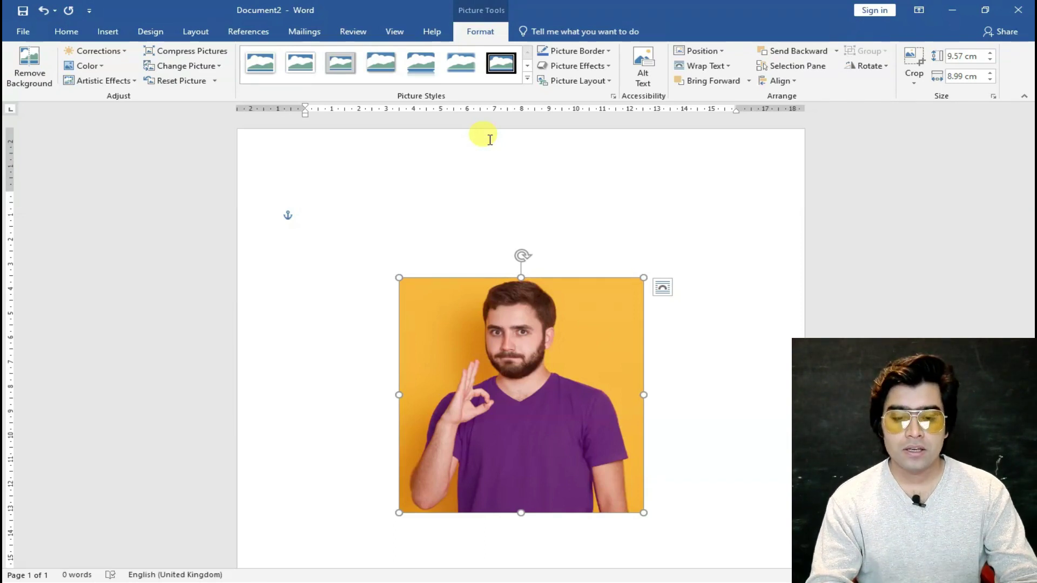
Delete the picture and insert the "not allowed" symbol (circle with a diagonal bar) from the basic shapes
key(Delete)
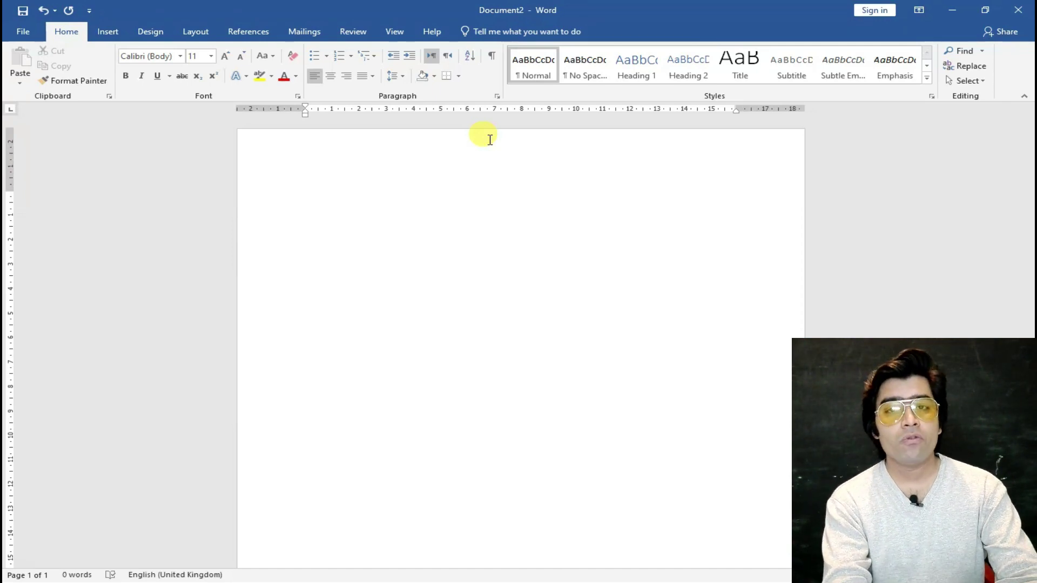
key(alt)
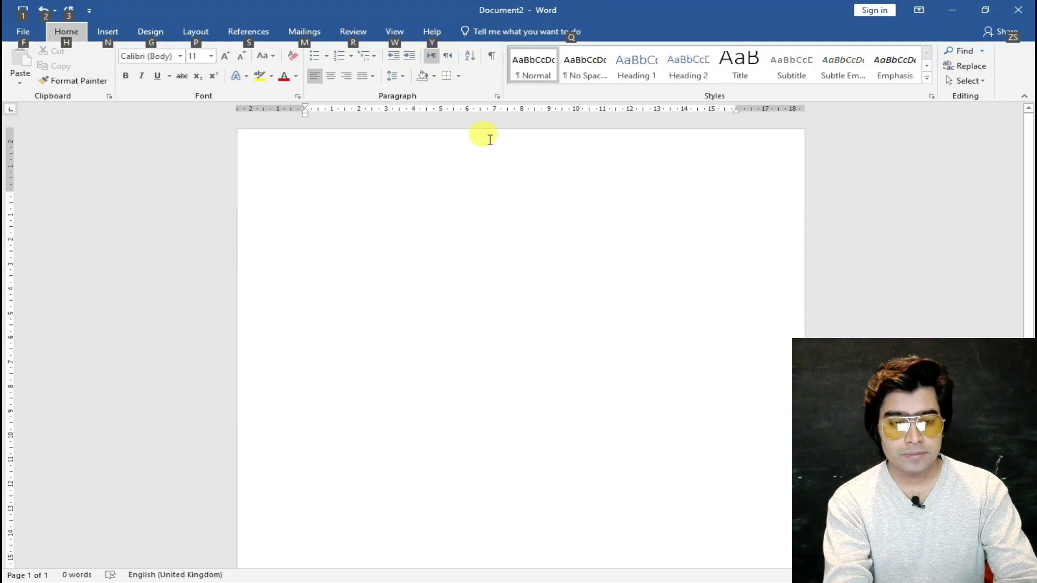
key(n)
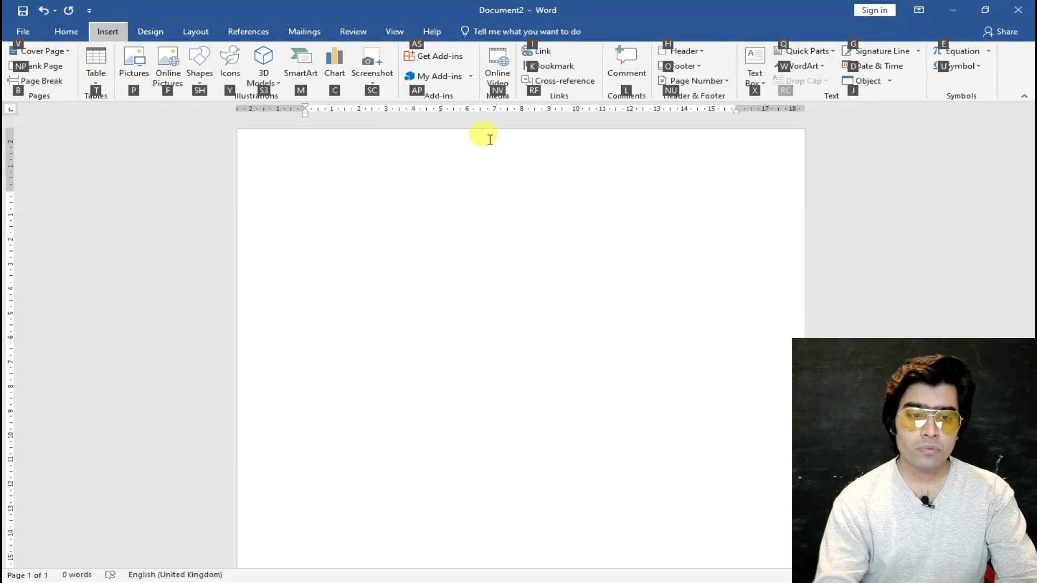
key(s)
key(h)
key(Right)
key(Right)
key(Down)
key(Down)
key(Down)
key(Down)
key(Down)
key(Down)
key(Right)
key(Left)
key(Left)
key(Left)
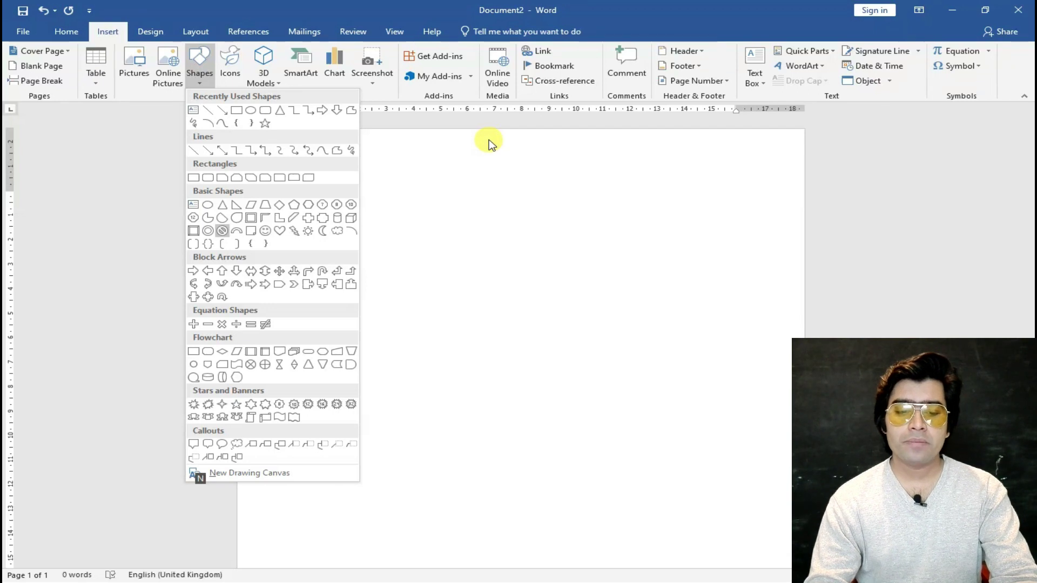
key(Return)
Move the inserted symbol rightward to about the horizontal middle of the page and down toward its centre
key(Right)
key(Right)
key(Right)
key(Right)
key(Right)
key(Right)
key(Right)
key(Right)
key(Right)
key(Right)
key(Right)
key(Right)
key(Right)
key(Right)
key(Right)
key(Right)
key(Right)
key(Right)
key(Right)
key(Right)
key(Right)
key(Down)
key(Down)
key(Down)
key(Down)
key(Down)
key(Down)
key(Down)
key(Down)
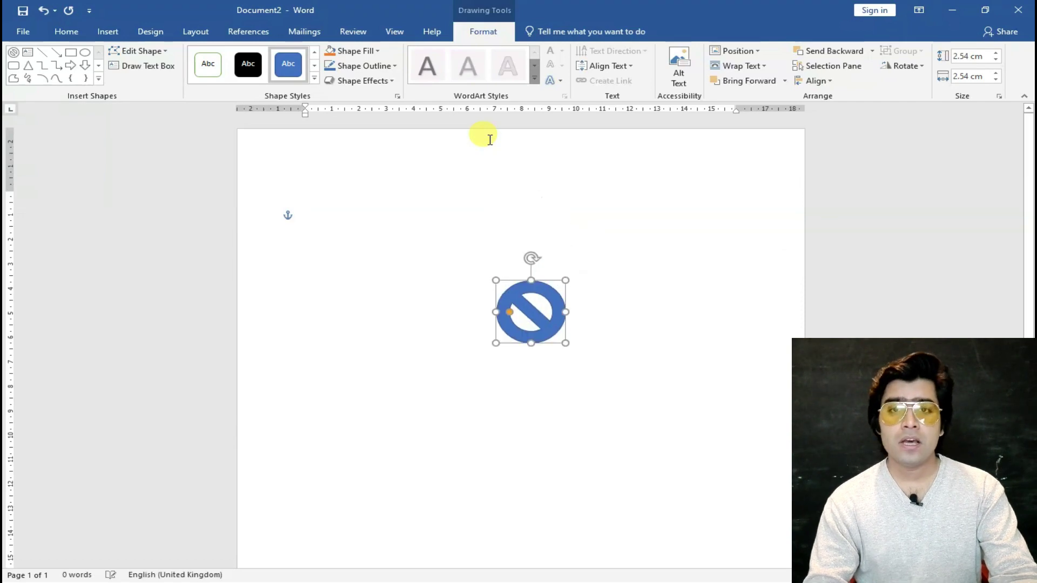
key(Down)
key(Down)
key(Down)
key(Down)
key(Down)
key(Down)
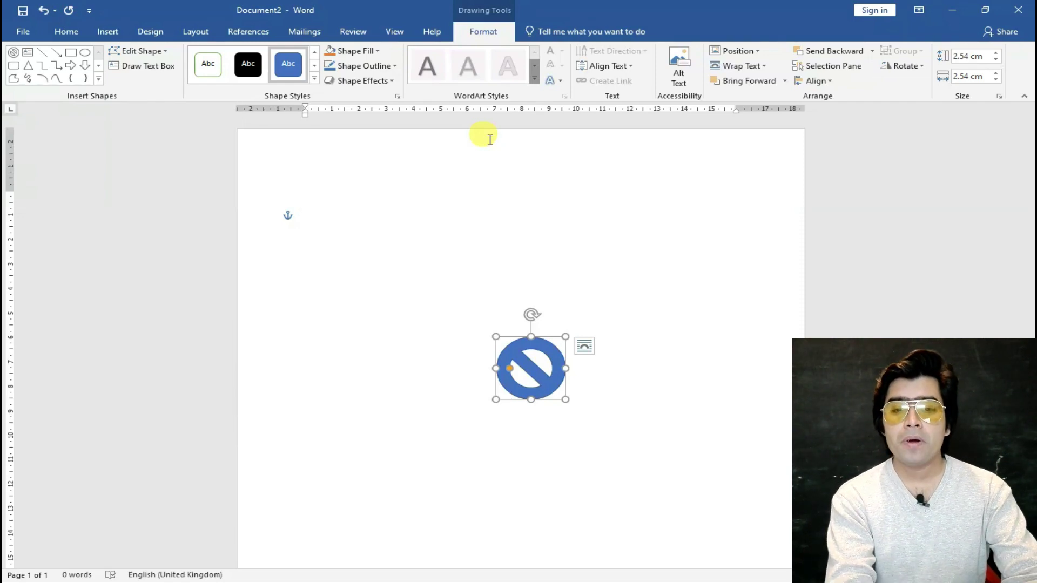
key(alt)
key(j)
key(d)
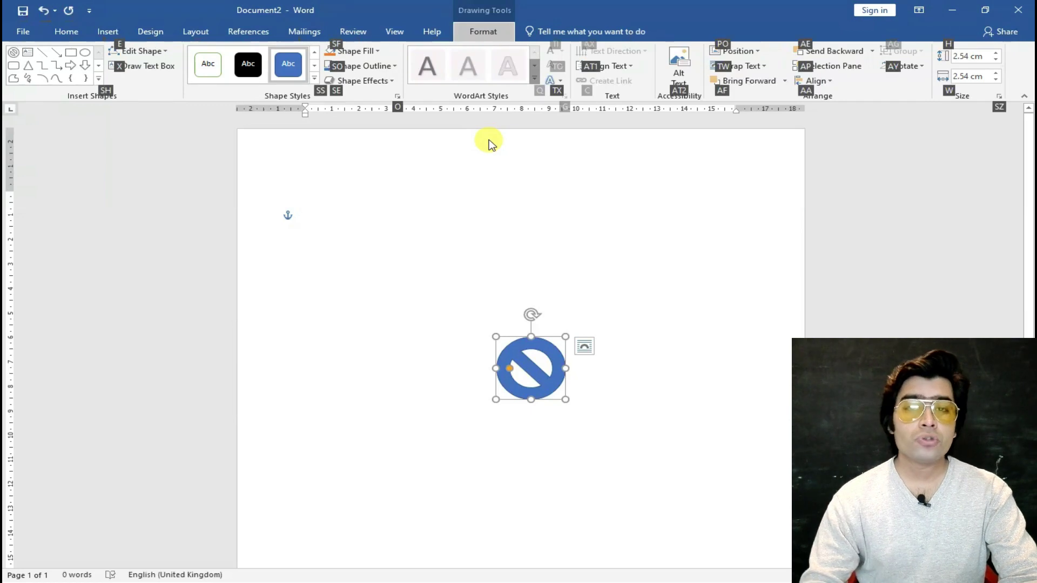
key(h)
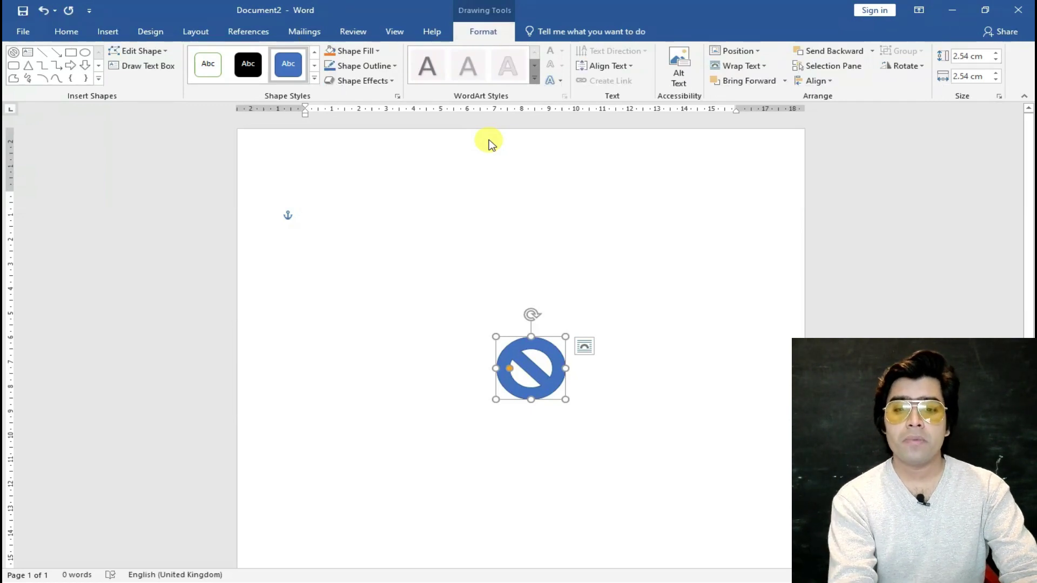
key(alt)
key(j)
key(d)
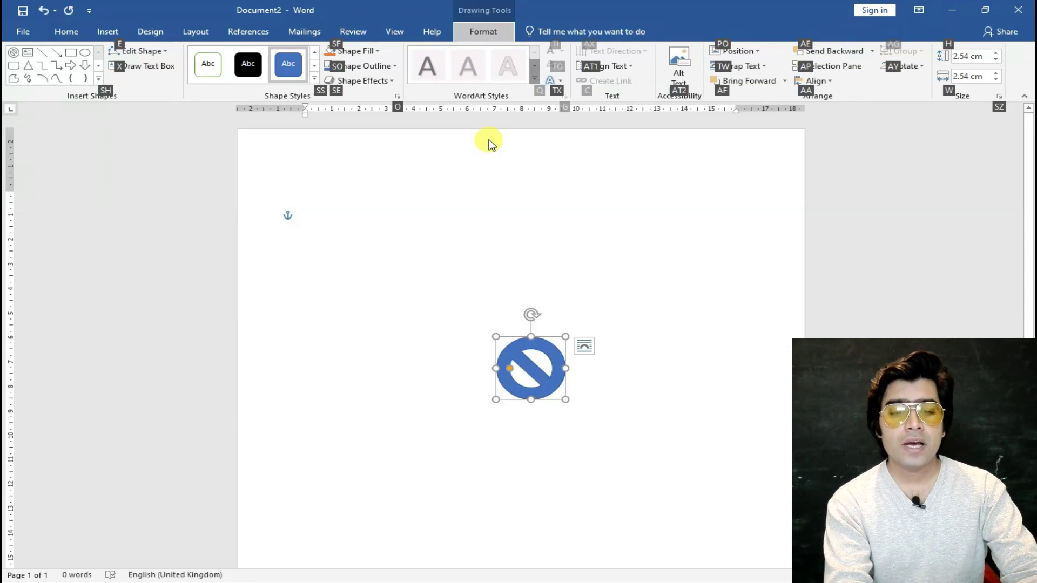
key(Escape)
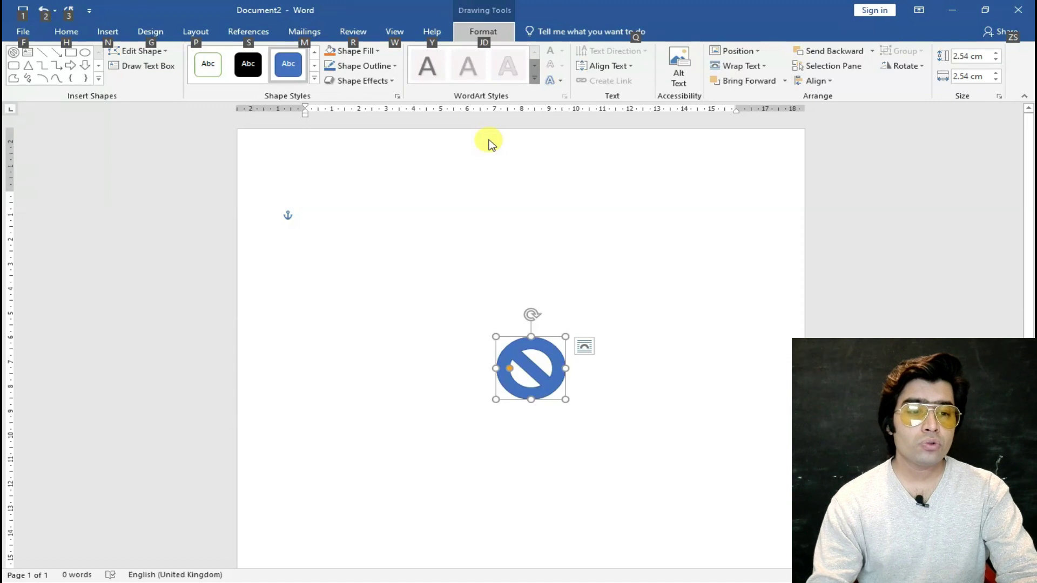
Change the selected symbol to the donut shape from the basic shapes
key(j)
key(d)
key(e)
key(n)
key(Down)
key(Right)
key(Right)
key(Up)
key(Left)
key(Left)
key(Return)
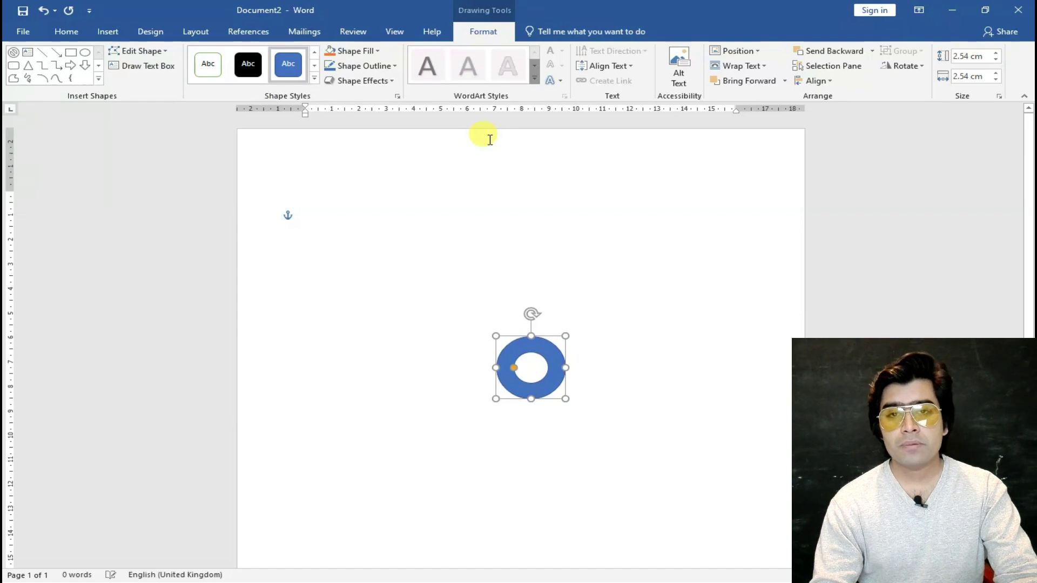
Move the donut straight up to the upper part of the page
key(Up)
key(Up)
key(Up)
key(Up)
key(Up)
key(Up)
key(Up)
key(Up)
key(Up)
key(Up)
key(Up)
key(Up)
key(Up)
key(Up)
key(Up)
key(Up)
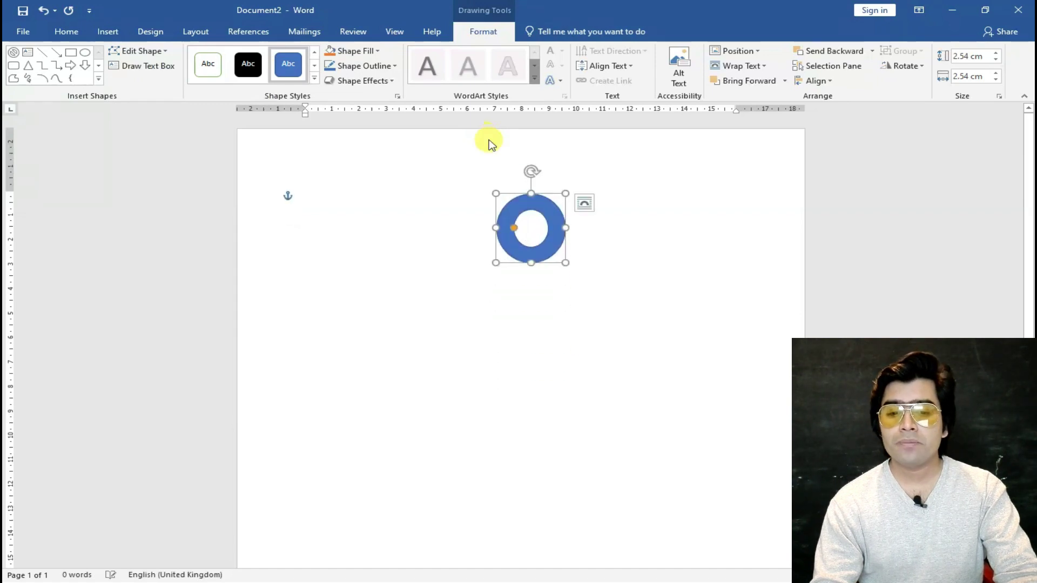
Enlarge the donut to 6.59 cm high and 6.59 cm wide, and nudge it slightly down
key(shift+Up)
key(shift+Up)
key(shift+Up)
key(shift+Up)
key(shift+Up)
key(shift+Up)
key(shift+Up)
key(shift+Up)
key(shift+Up)
key(shift+Up)
key(shift+Up)
key(shift+Up)
key(shift+Right)
key(shift+Right)
key(shift+Right)
key(shift+Right)
key(shift+Right)
key(shift+Right)
key(shift+Right)
key(shift+Right)
key(shift+Right)
key(shift+Right)
key(shift+Right)
key(shift+Right)
key(shift+Right)
key(shift+Right)
key(shift+Right)
key(shift+Right)
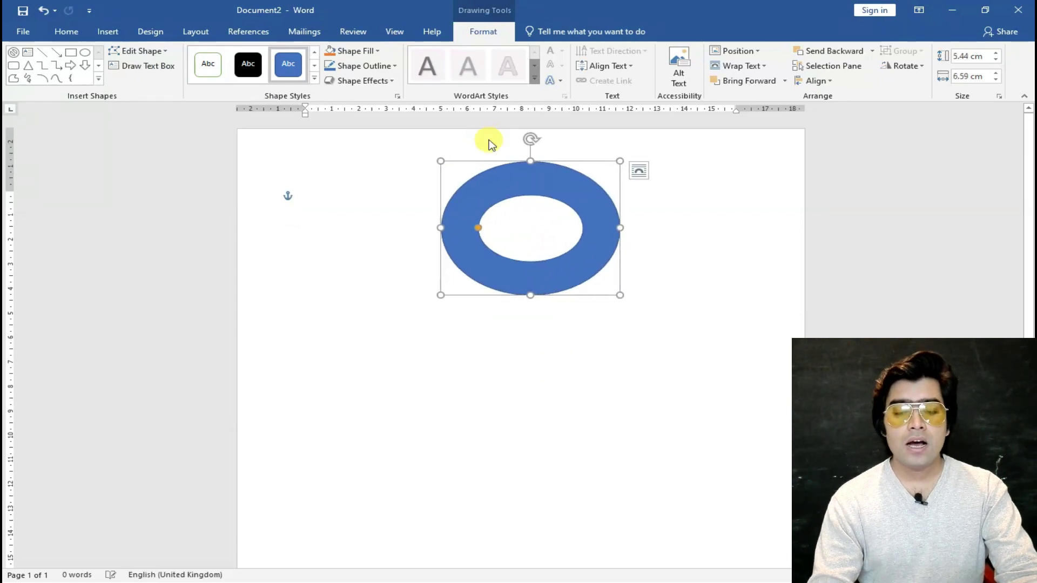
key(shift+Up)
key(shift+Up)
key(shift+Up)
key(shift+Up)
key(shift+Up)
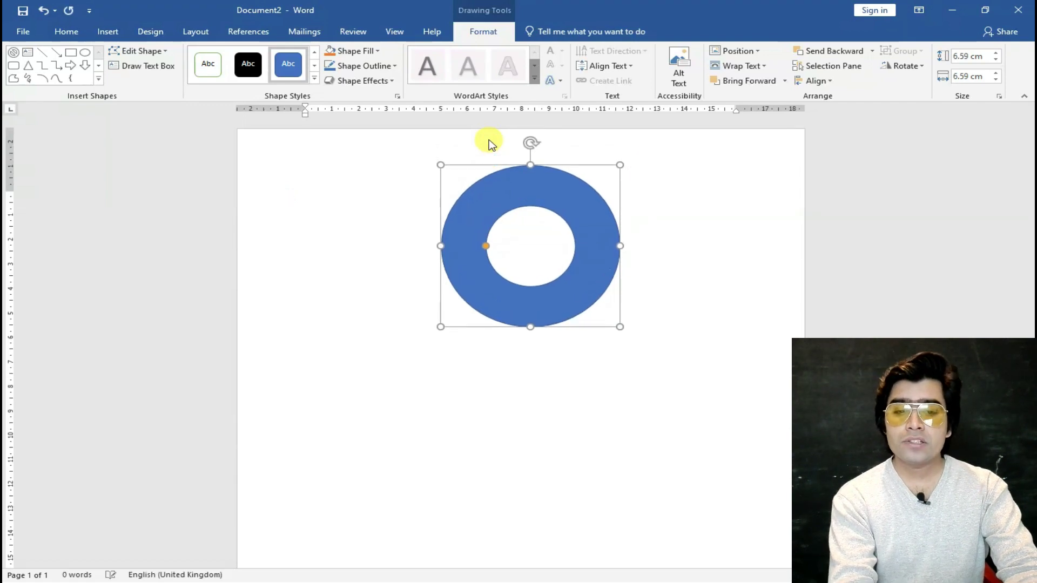
key(Down)
Fill the donut with the standard dark red colour
key(alt)
key(j)
key(d)
key(s)
key(f)
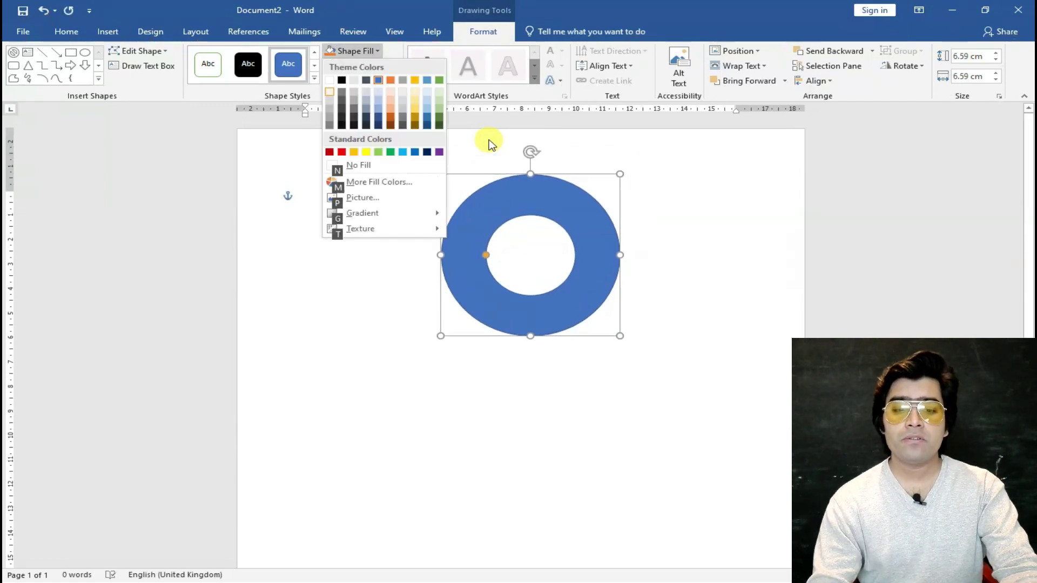
key(Down)
key(Down)
key(Down)
key(Down)
key(Down)
key(Down)
key(Left)
key(Left)
key(Left)
key(Left)
key(Left)
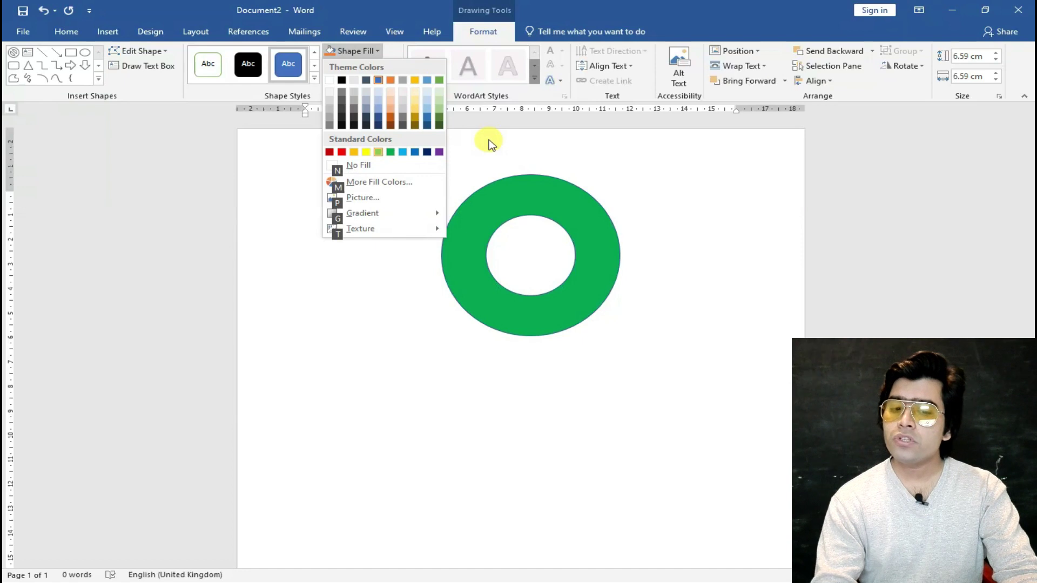
key(Return)
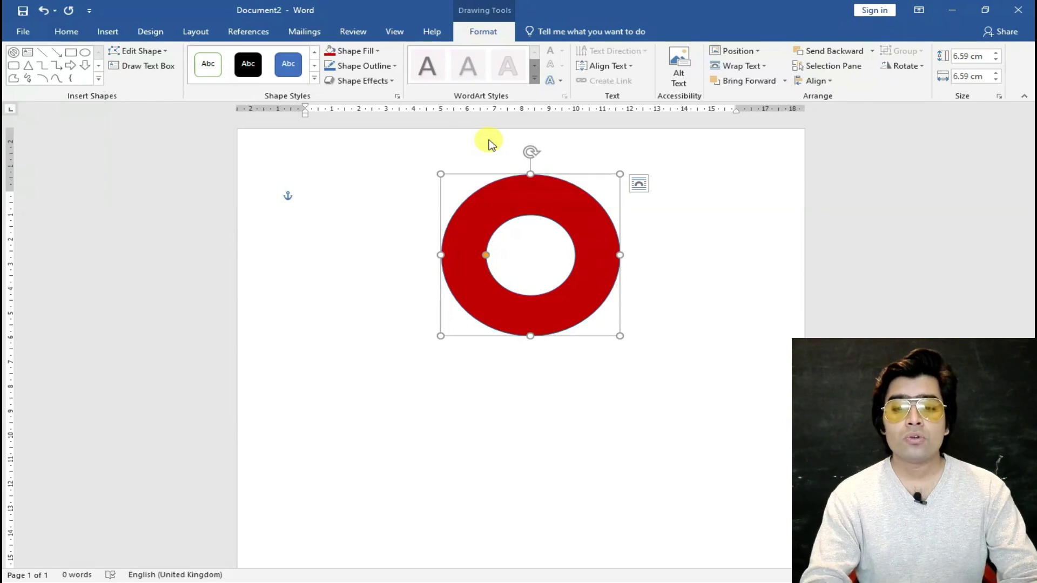
Delete the donut and insert the upward ribbon shape from the Stars and Banners group
key(Delete)
key(alt)
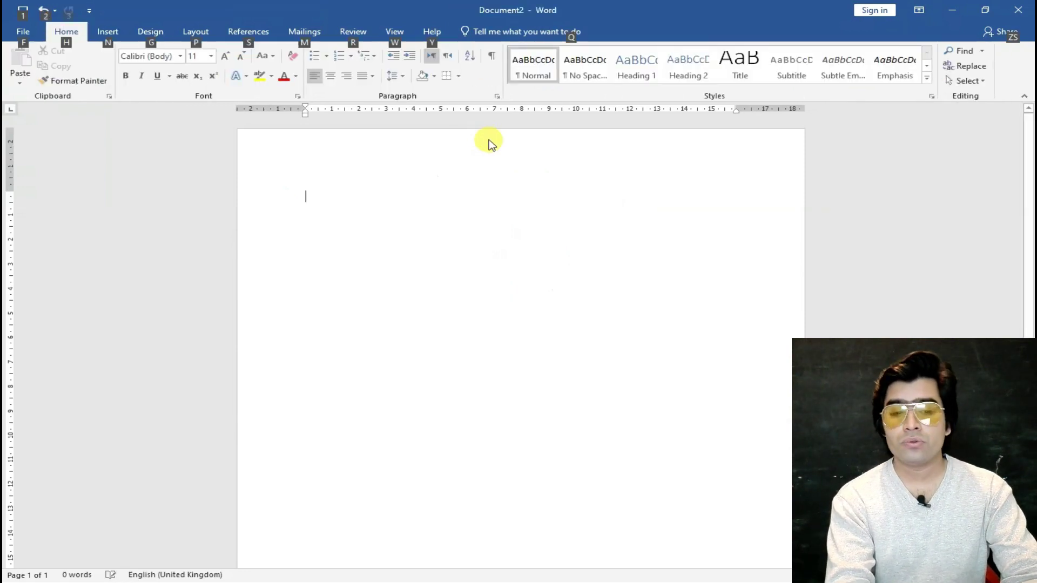
key(n)
key(s)
key(h)
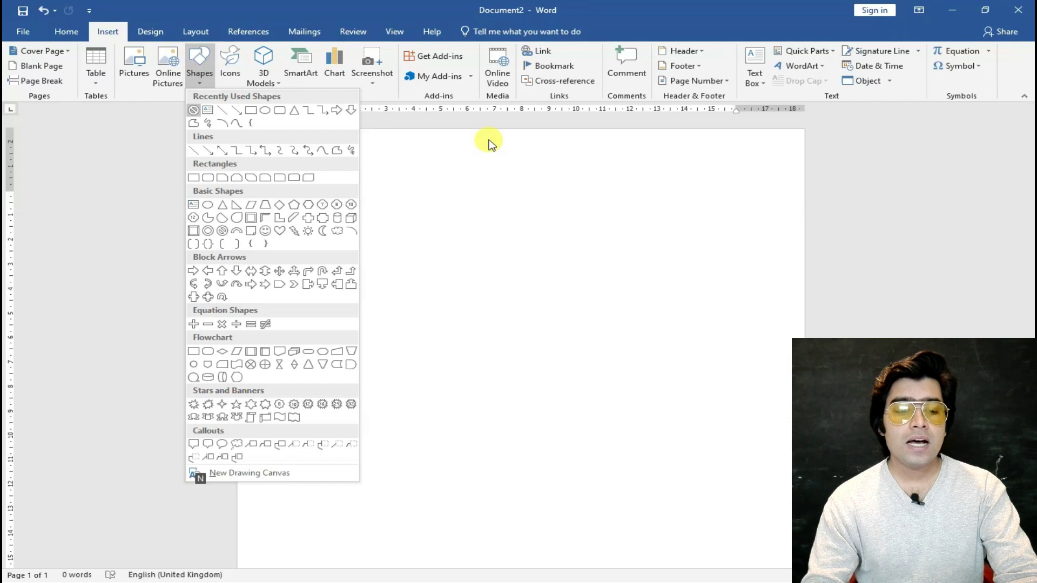
key(Down)
key(Down)
key(Down)
key(Down)
key(Down)
key(Down)
key(Down)
key(Down)
key(Down)
key(Down)
key(Down)
key(Down)
key(Down)
key(Down)
key(Down)
key(Down)
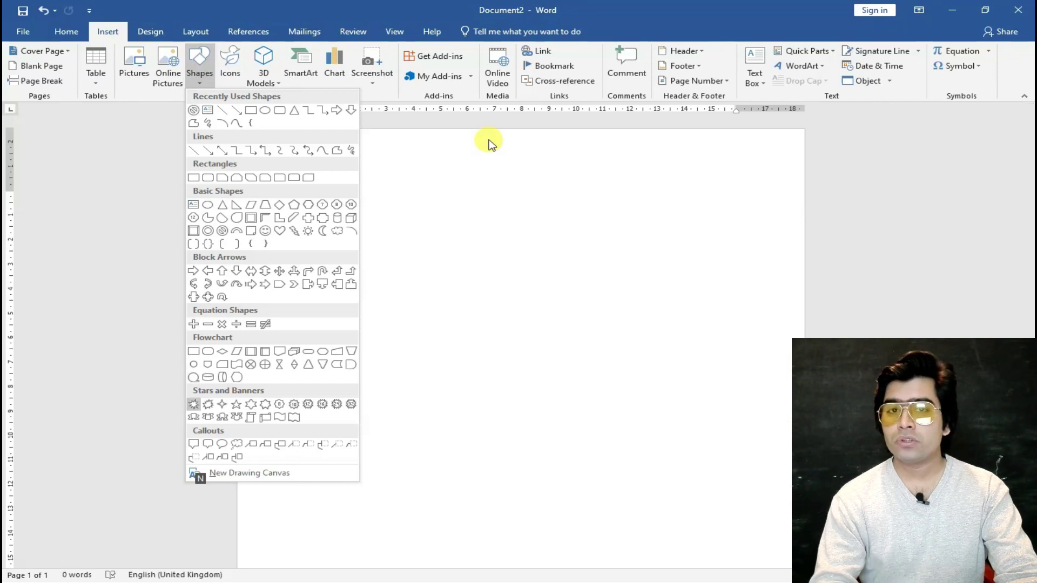
key(Return)
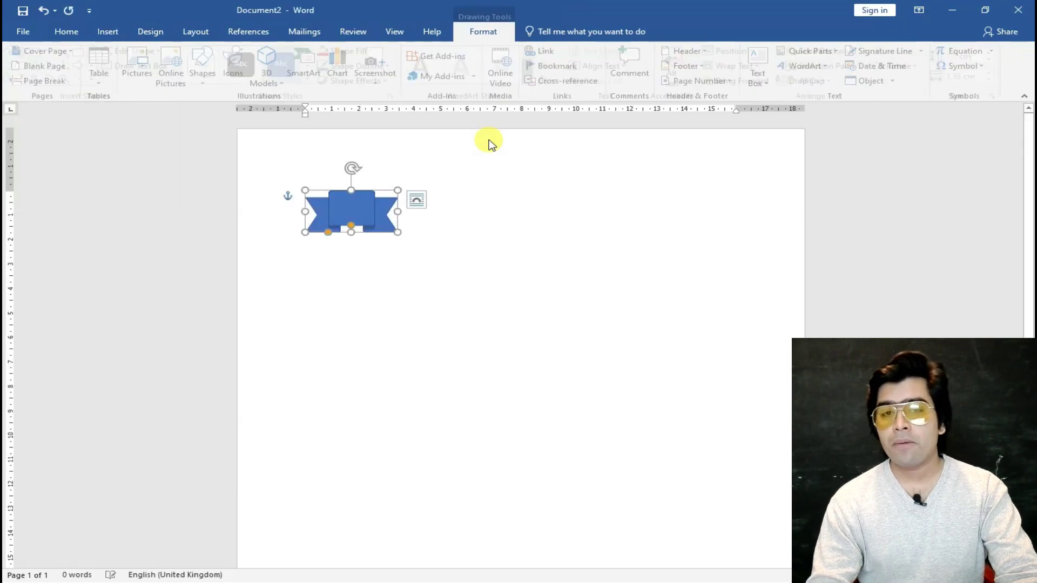
Widen the ribbon to 5.98 cm and move it horizontally to the middle of the page
key(Right)
key(Right)
key(Right)
key(Right)
key(Right)
key(Right)
key(Right)
key(Right)
key(Right)
key(Right)
key(Right)
key(Right)
key(Right)
key(Right)
key(Right)
key(Right)
key(Right)
key(Right)
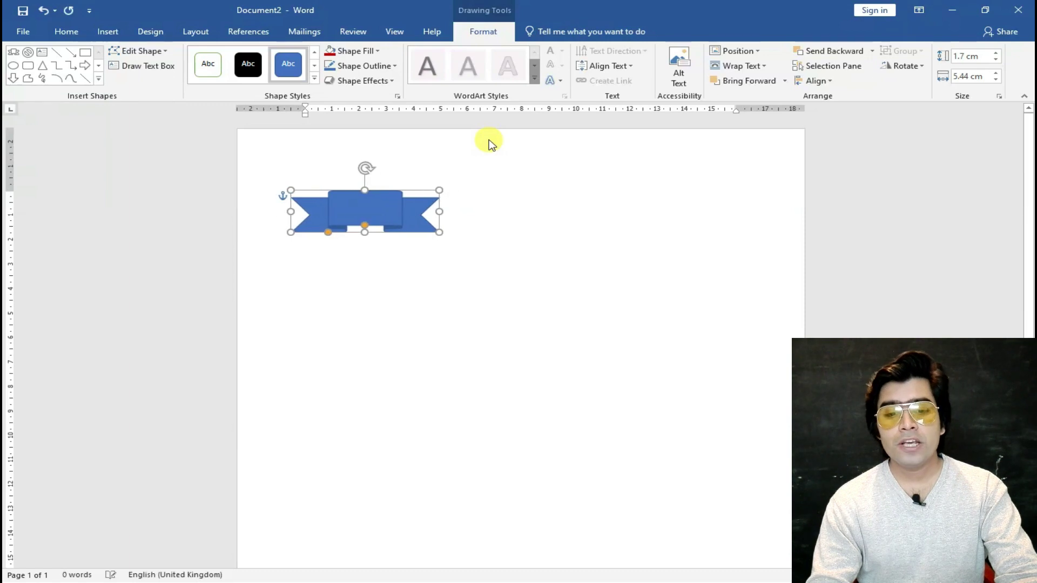
key(Right)
key(Right)
key(Right)
key(Right)
key(Right)
key(Right)
key(Right)
key(Right)
key(Right)
key(Right)
key(Right)
key(Right)
key(Right)
key(Right)
key(Right)
key(Right)
key(Right)
key(Right)
key(Right)
key(Right)
key(shift+Right)
key(shift+Right)
key(shift+Right)
key(shift+Right)
key(shift+Right)
key(shift+Right)
key(shift+Right)
key(shift+Right)
key(shift+Right)
key(shift+Right)
key(shift+Right)
key(shift+Right)
key(shift+Right)
key(shift+Right)
key(shift+Right)
key(shift+Right)
key(shift+Right)
key(shift+Right)
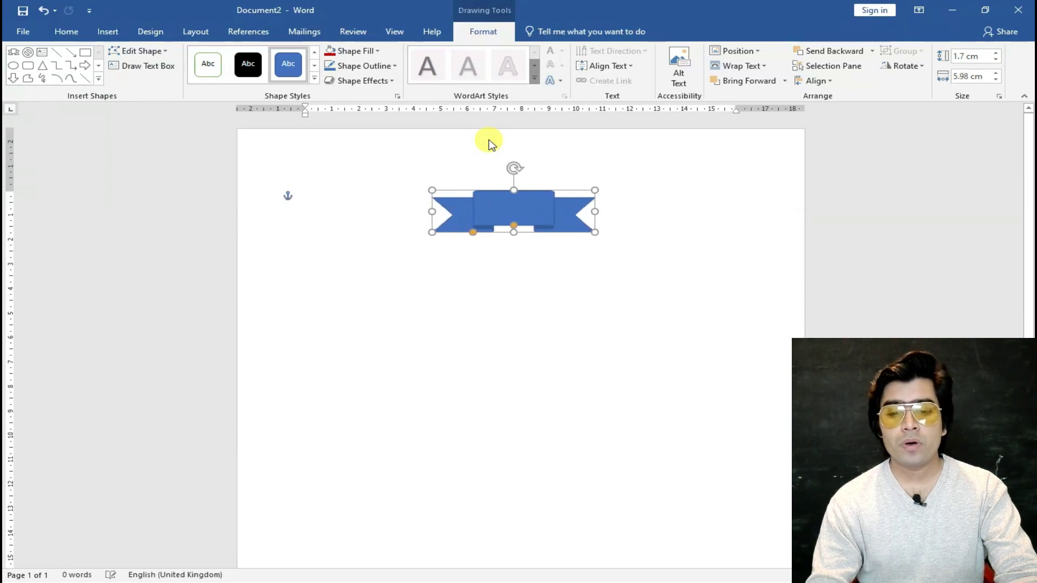
Stretch the ribbon to 12.83 cm wide and 2.06 cm high
key(shift+Right)
key(shift+Right)
key(shift+Right)
key(shift+Right)
key(shift+Right)
key(shift+Right)
key(shift+Right)
key(shift+Right)
key(shift+Right)
key(shift+Right)
key(shift+Right)
key(shift+Right)
key(shift+Right)
key(shift+Right)
key(shift+Right)
key(shift+Right)
key(shift+Right)
key(shift+Right)
key(shift+Right)
key(shift+Right)
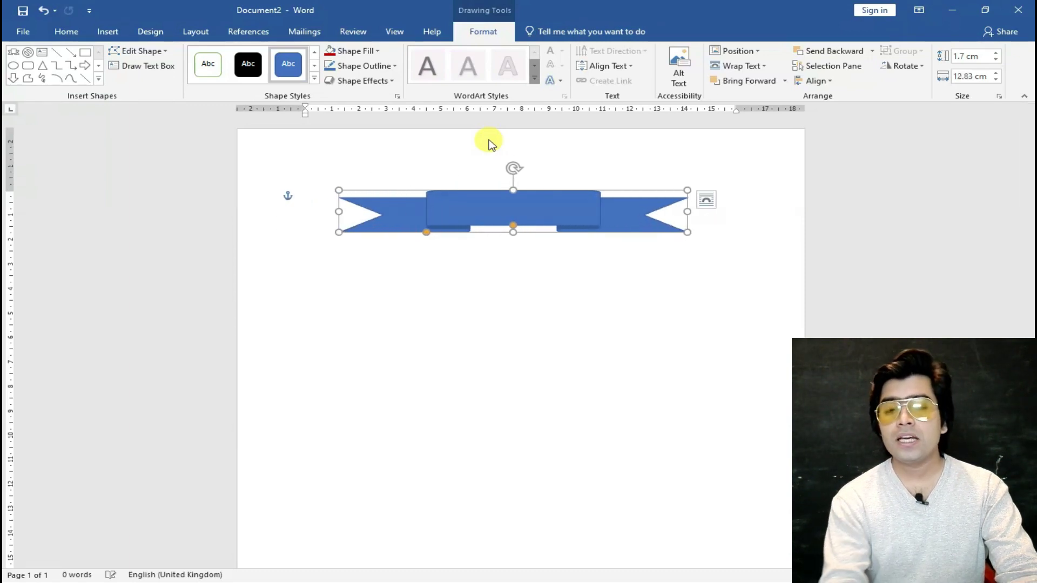
key(shift+Up)
key(shift+Up)
key(shift+Up)
key(shift+Up)
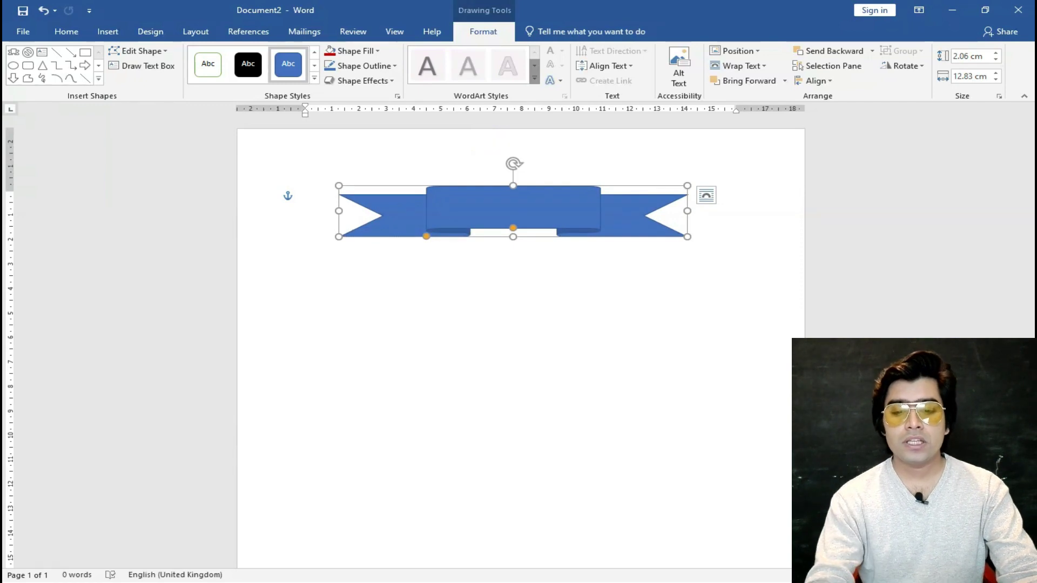
Add the text "office" inside the ribbon and enlarge it to nearly fill the banner's height
text(office)
key(ctrl+a)
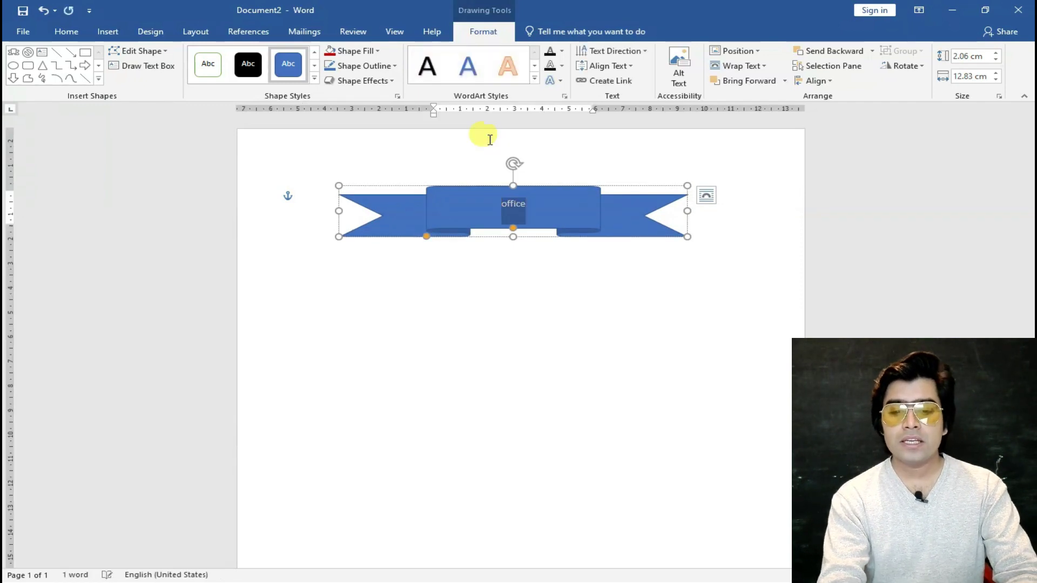
key(ctrl+shift+period)
key(ctrl+shift+period)
key(ctrl+shift+period)
key(ctrl+shift+period)
key(ctrl+shift+period)
key(ctrl+shift+period)
key(ctrl+shift+period)
key(ctrl+shift+period)
key(ctrl+shift+period)
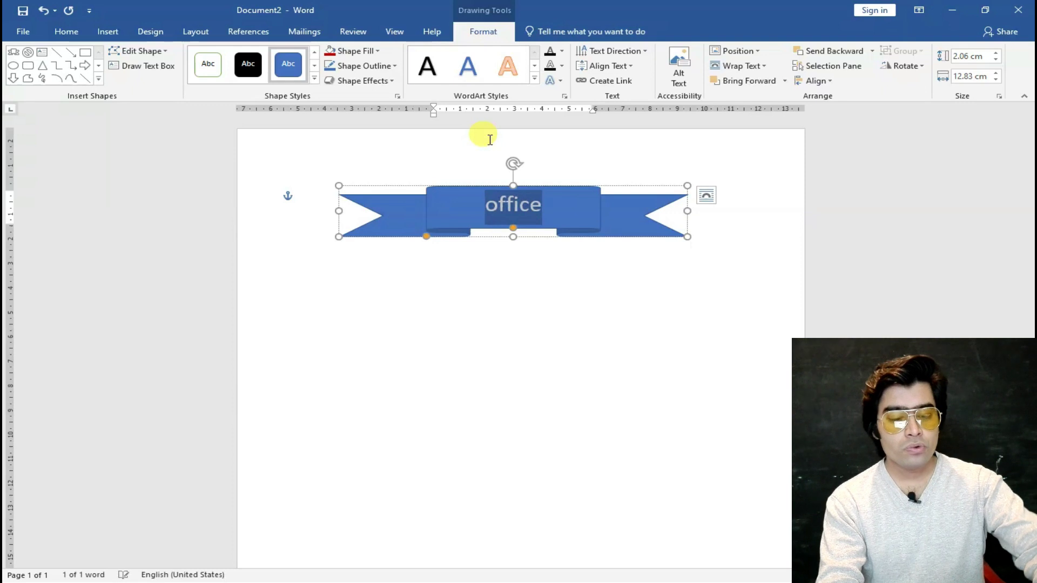
Make the ribbon text bold and change it to uppercase, leaving the ribbon itself selected
key(ctrl+b)
key(shift+F3)
key(shift+F3)
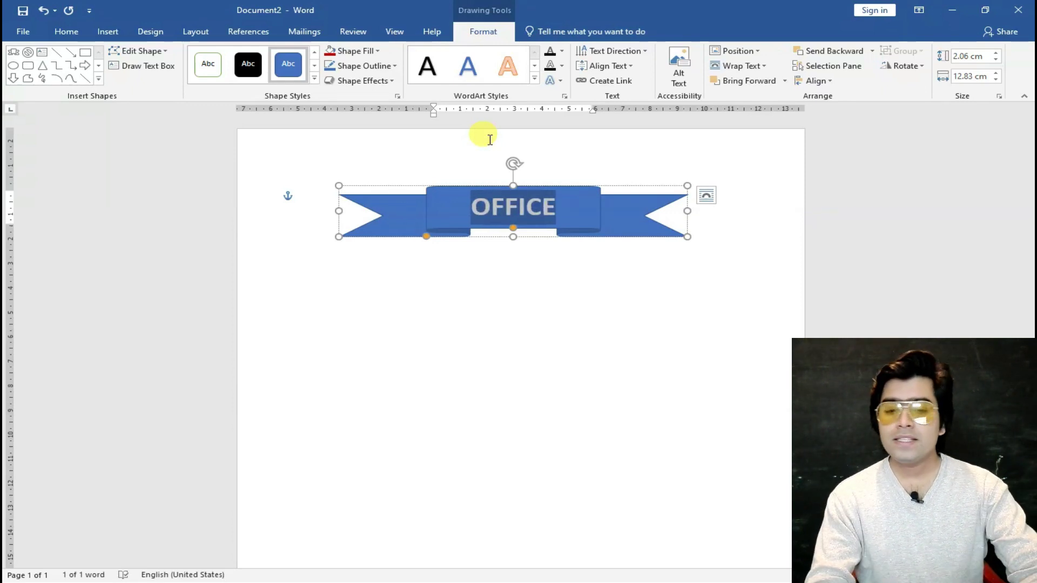
key(Escape)
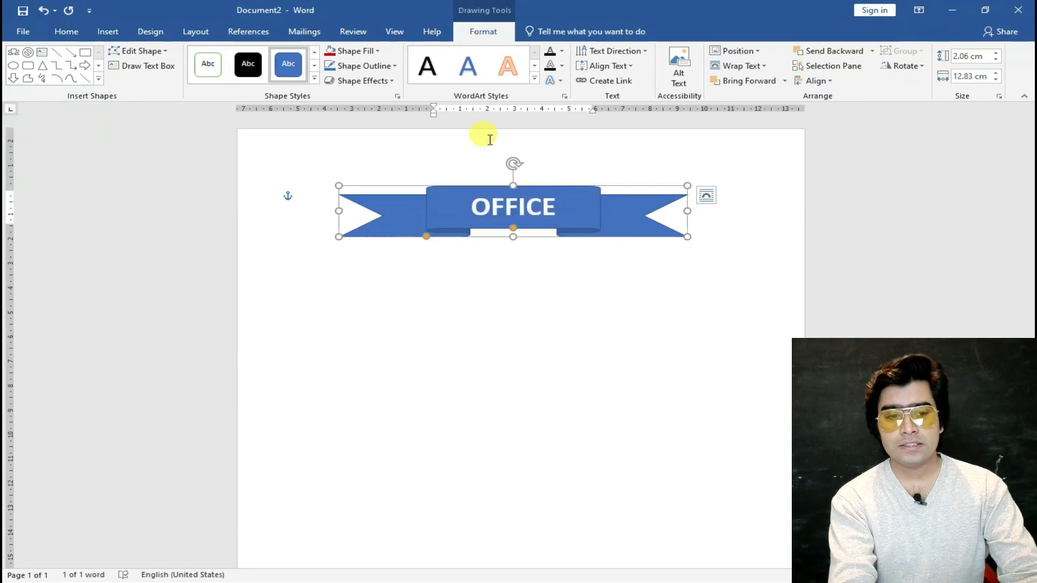
Delete the ribbon and insert a Step Up Process SmartArt graphic from the Process category
key(Delete)
key(alt+n)
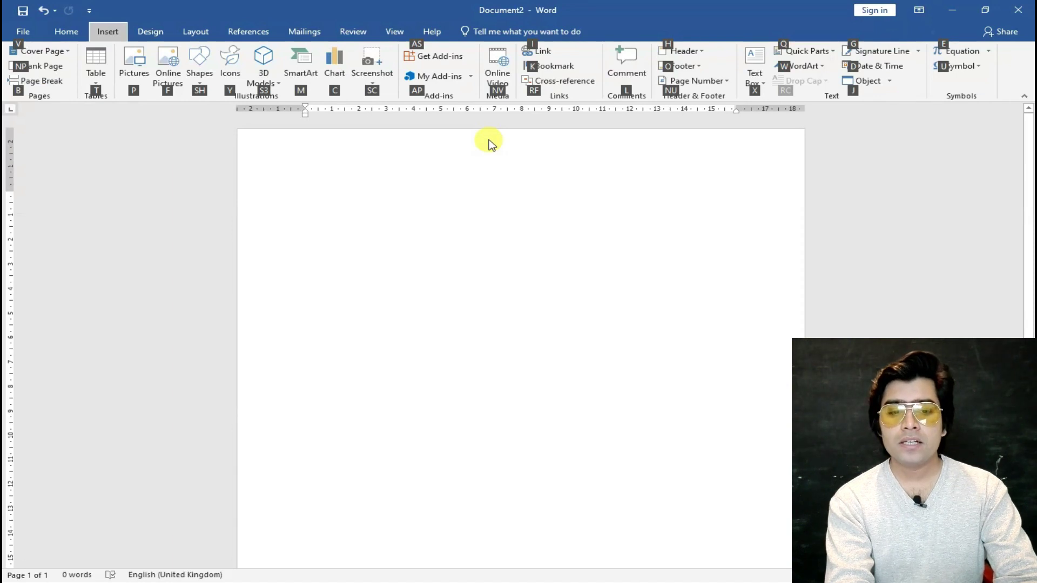
key(m)
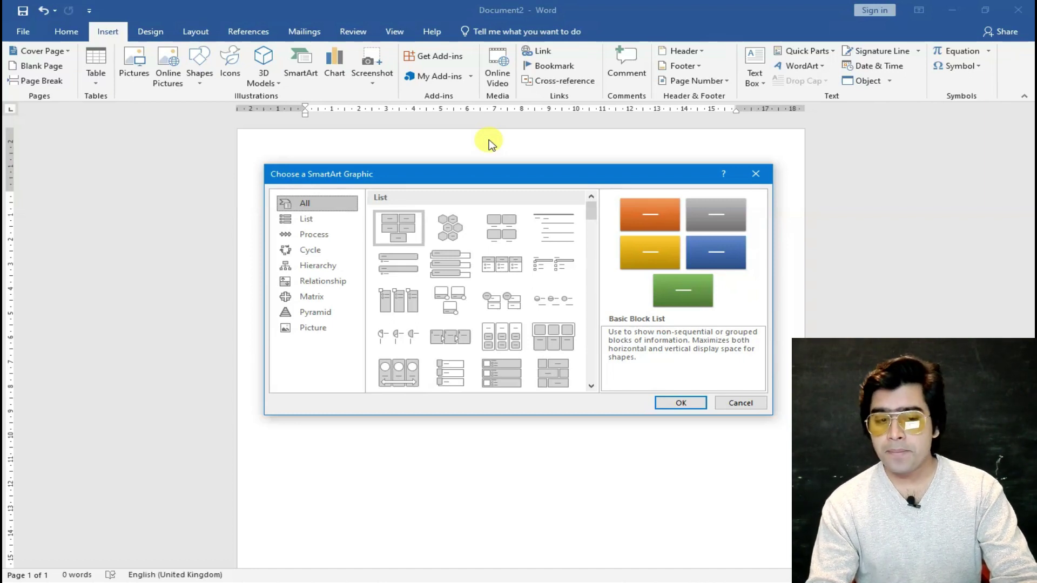
key(Down)
key(Down)
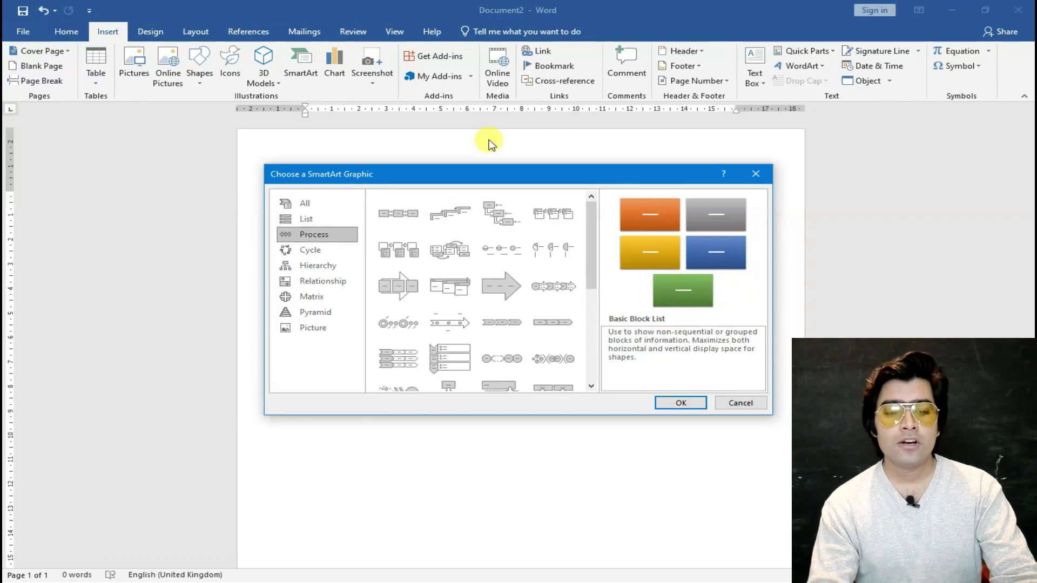
key(Tab)
key(Right)
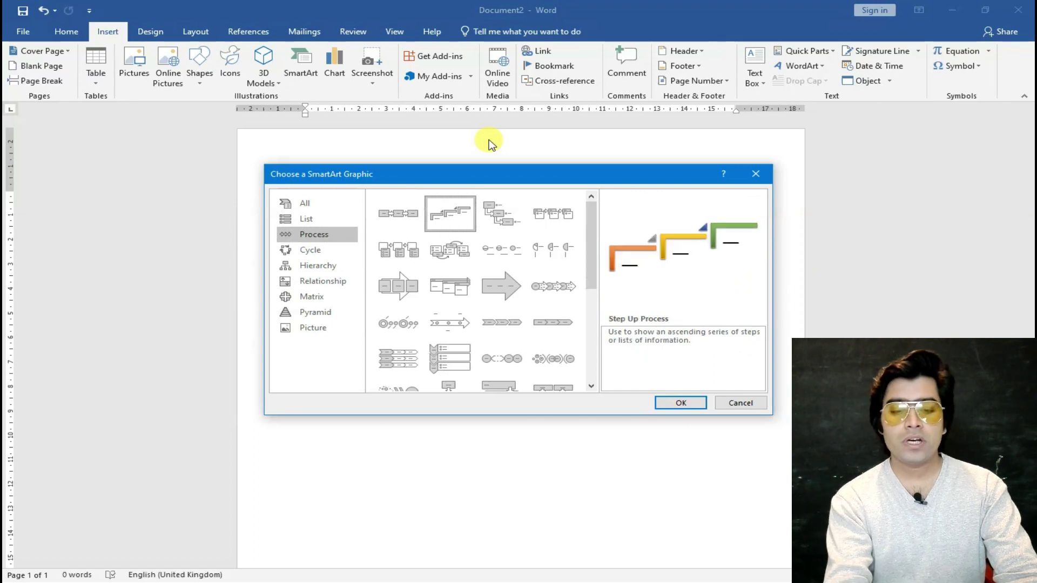
key(Return)
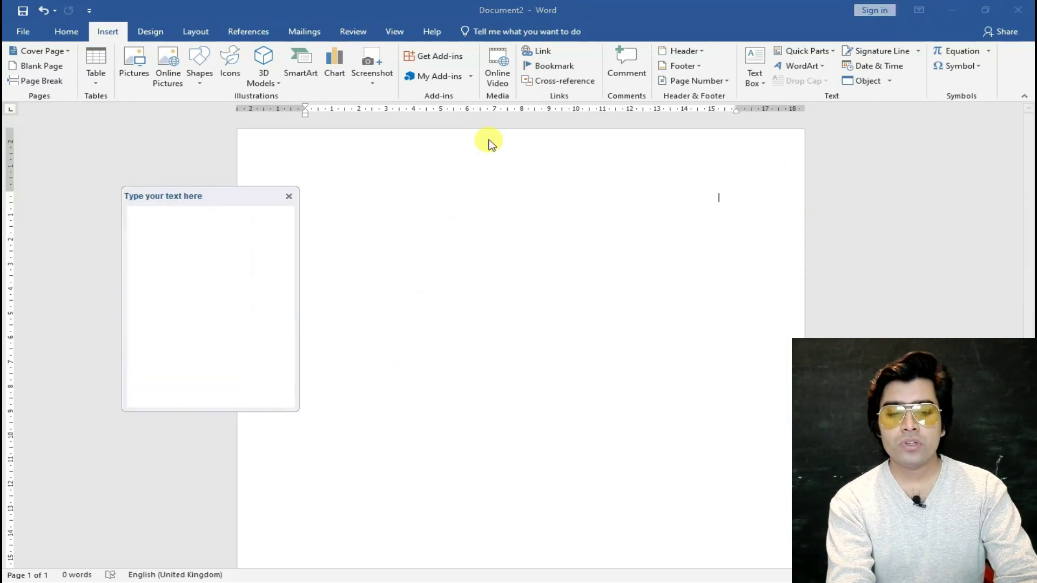
Fill the SmartArt with six levels: Matric, F.A, B.A, M.A, M.Phil and P.hD., adding items where needed
text(Matric)
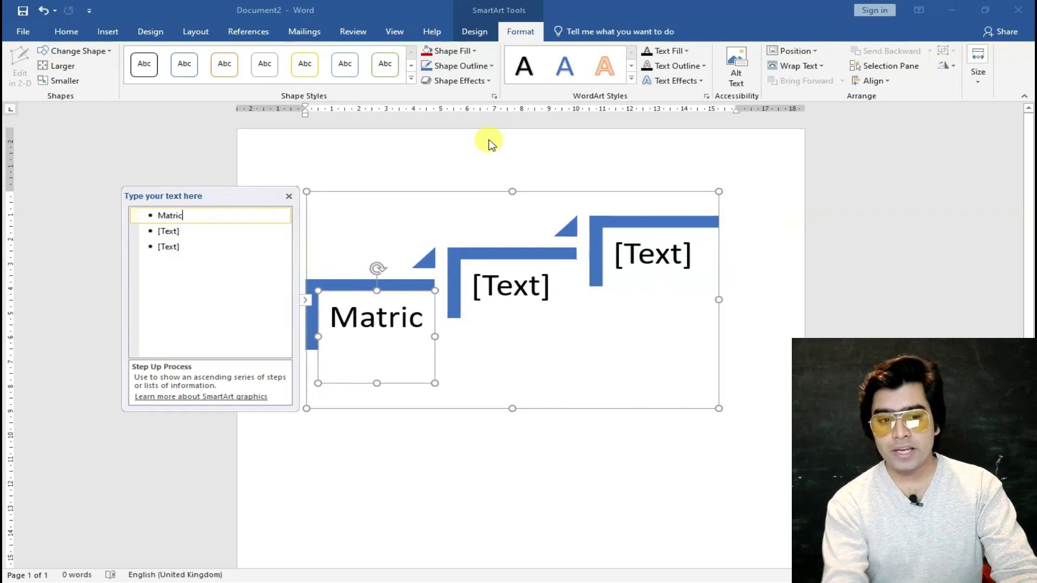
key(Down)
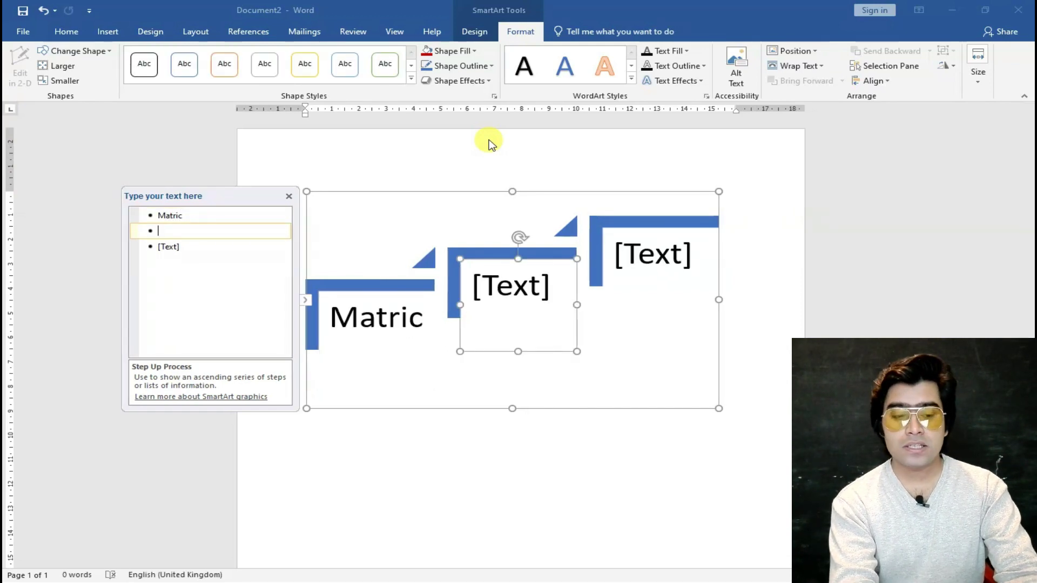
text(F.A)
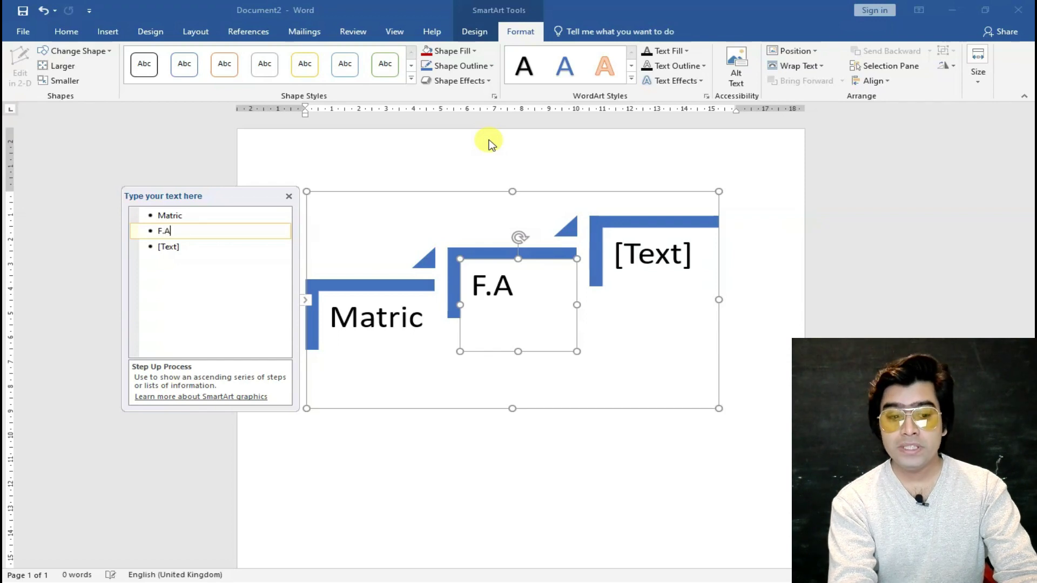
key(Return)
text(B.A)
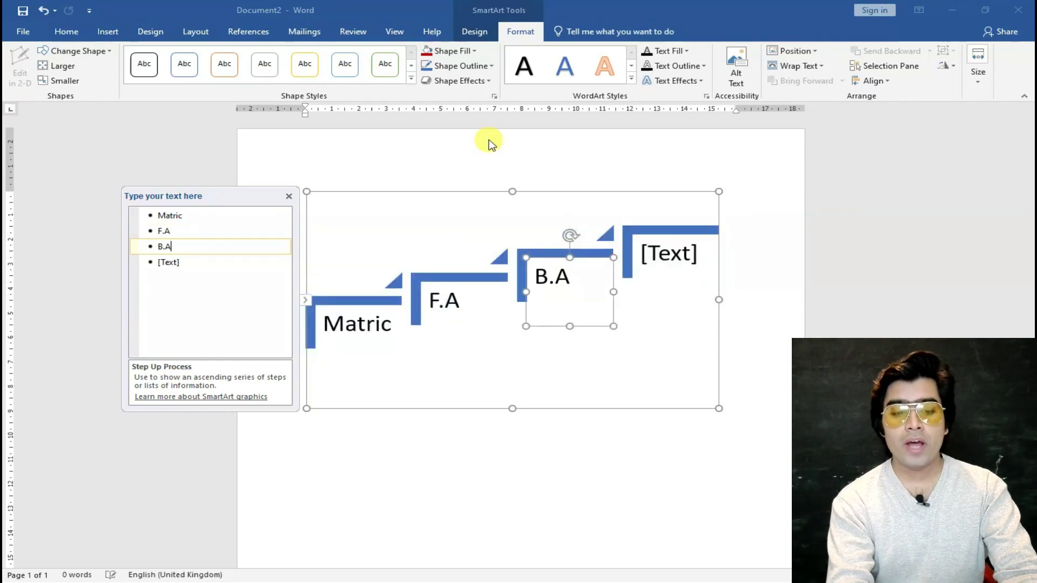
key(Down)
text(M.A)
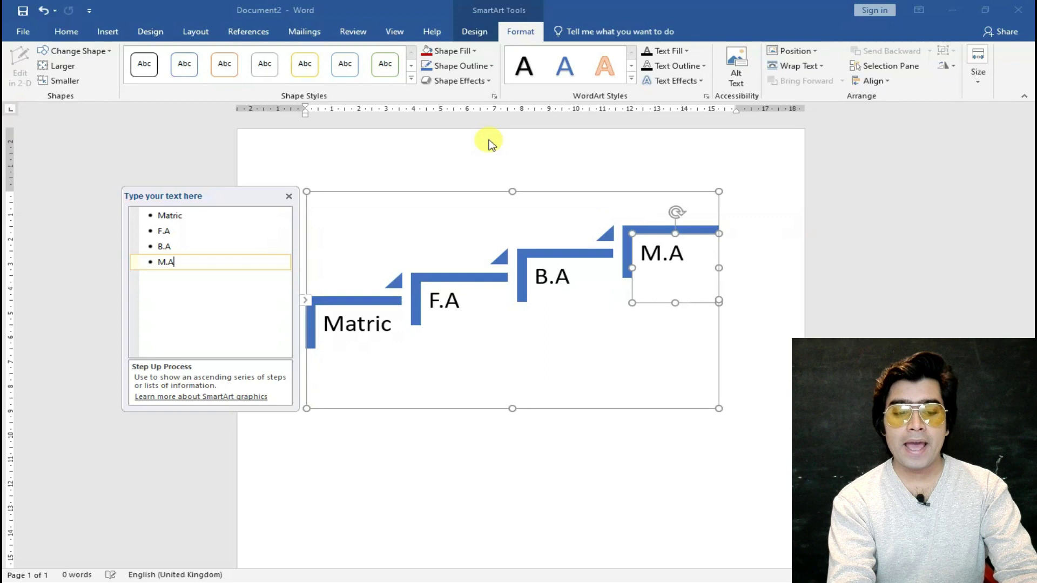
key(Return)
text(M.Phil)
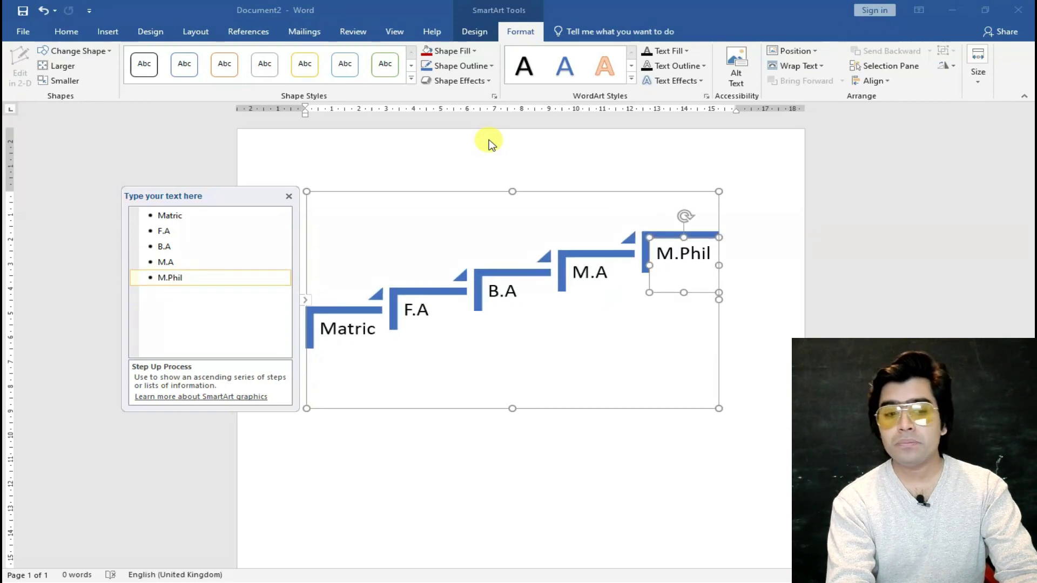
key(Return)
text(P.)
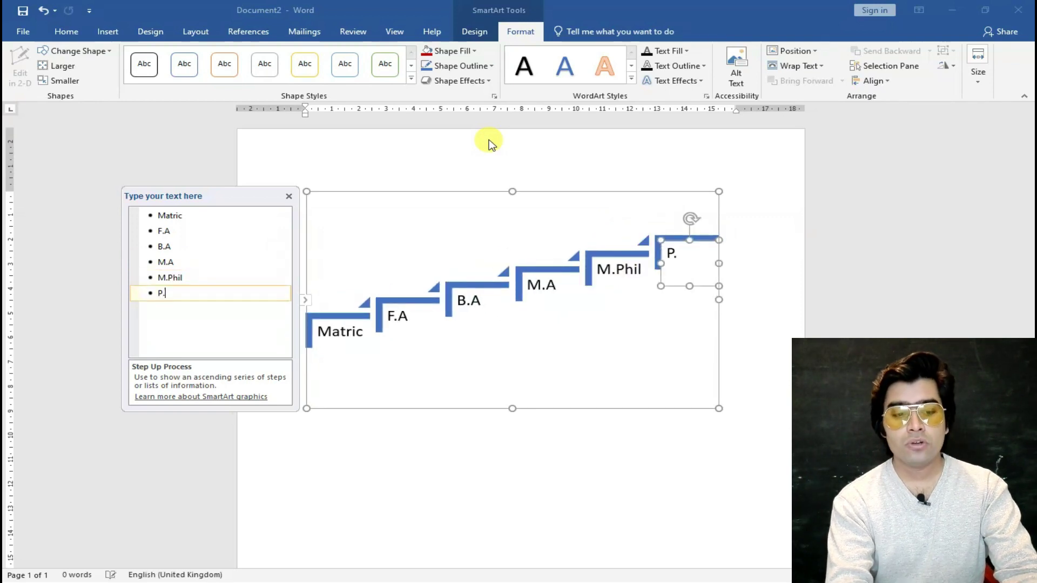
text(hD.)
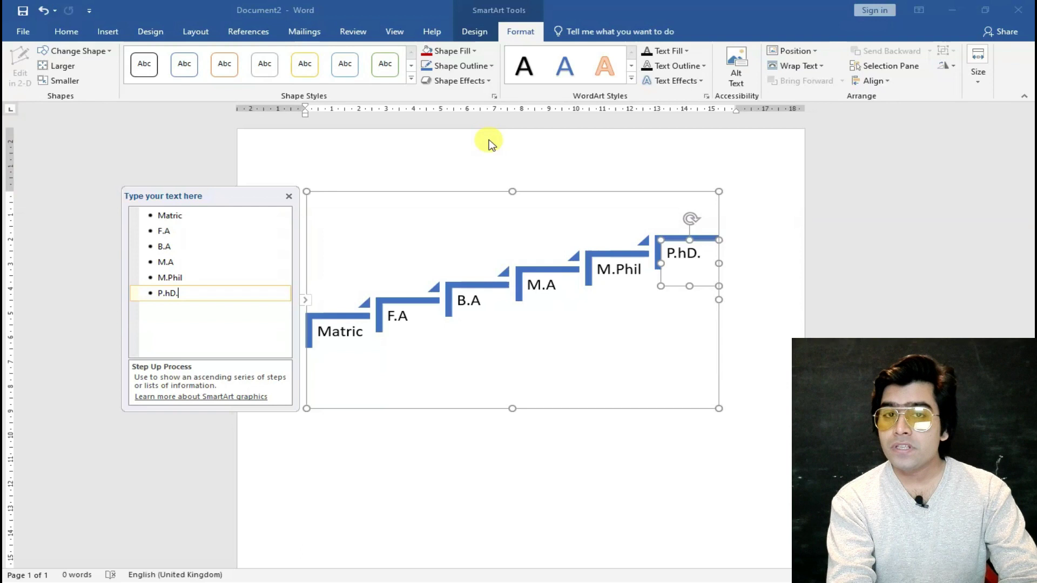
Change the SmartArt layout to Circle Arrow Process
key(alt)
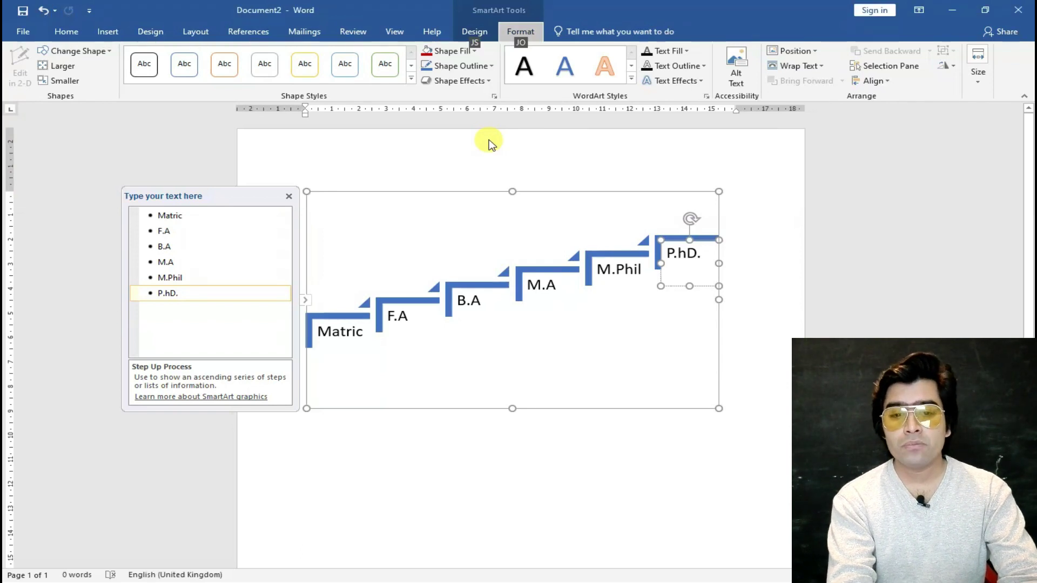
key(j)
key(s)
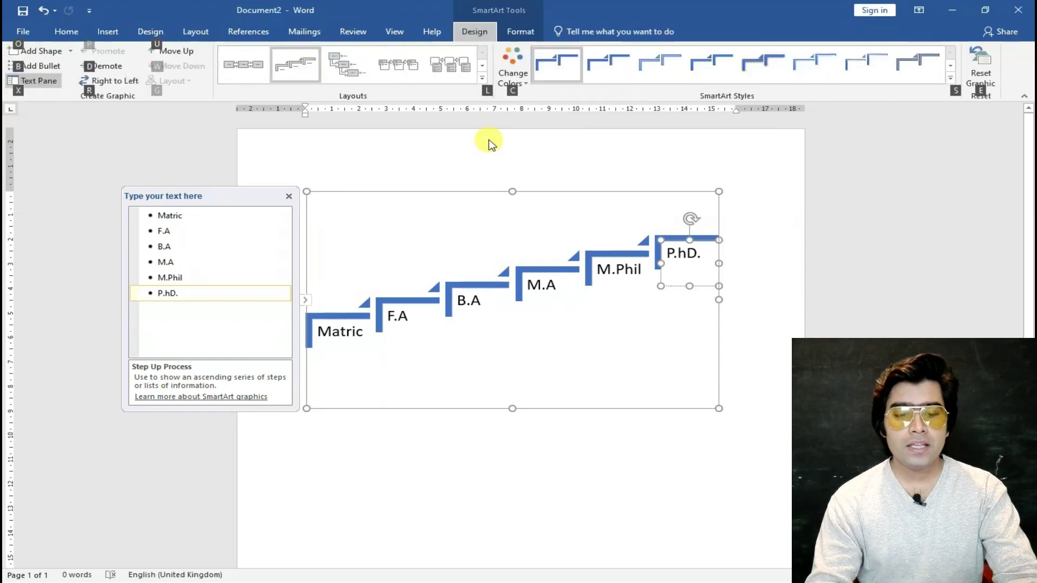
key(l)
key(Down)
key(Right)
key(Right)
key(Right)
key(Down)
key(Down)
key(Up)
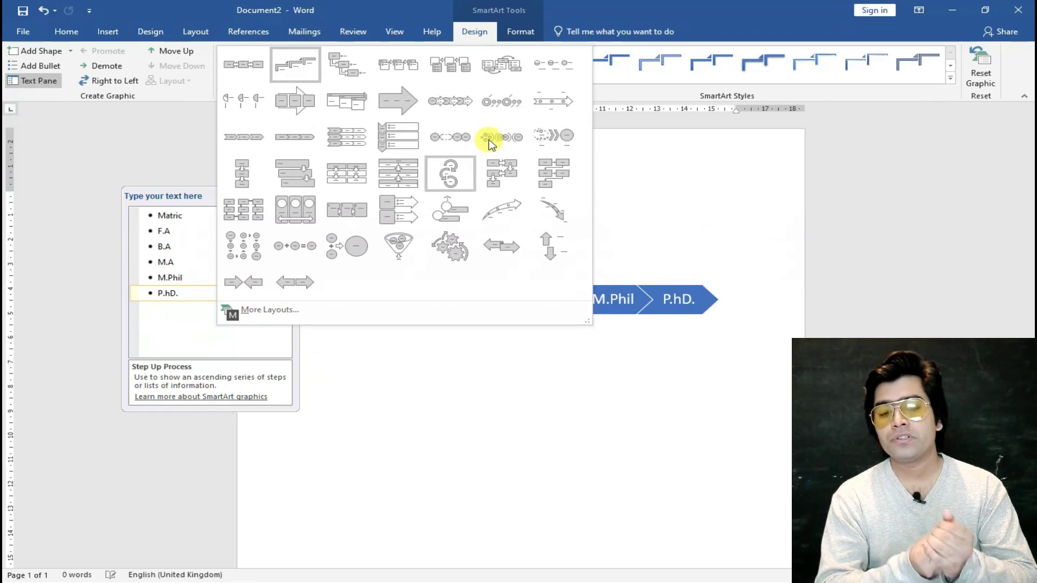
key(Return)
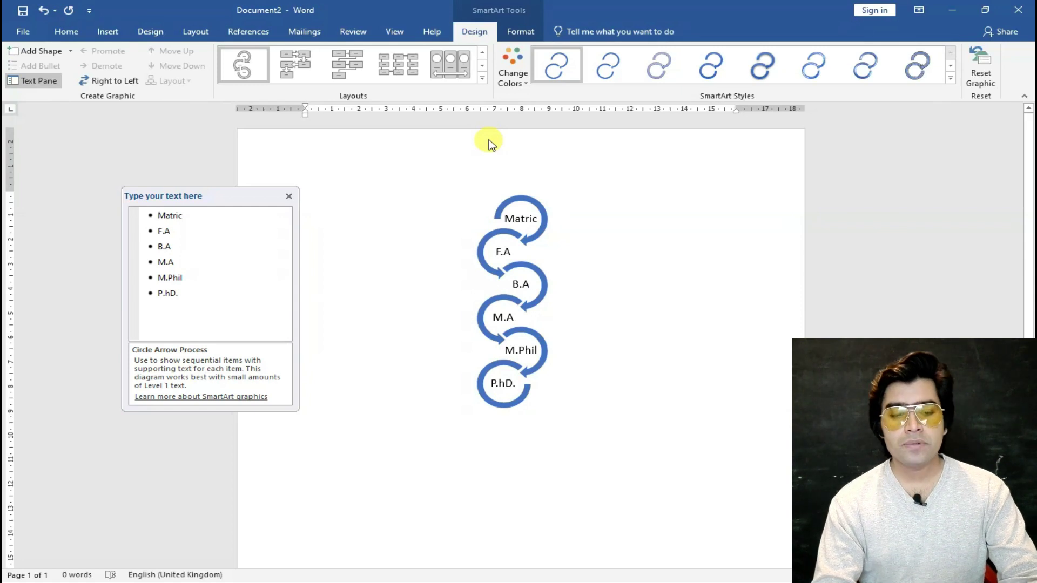
Change the SmartArt layout to Organization Chart from the Hierarchy category and deselect the graphic
key(ctrl+a)
key(alt)
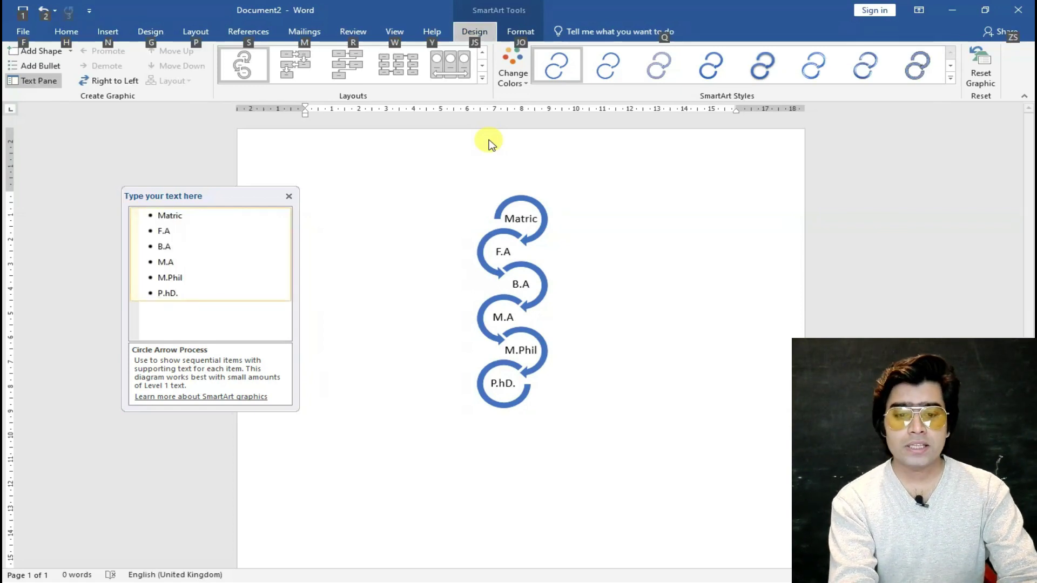
key(j)
key(s)
key(l)
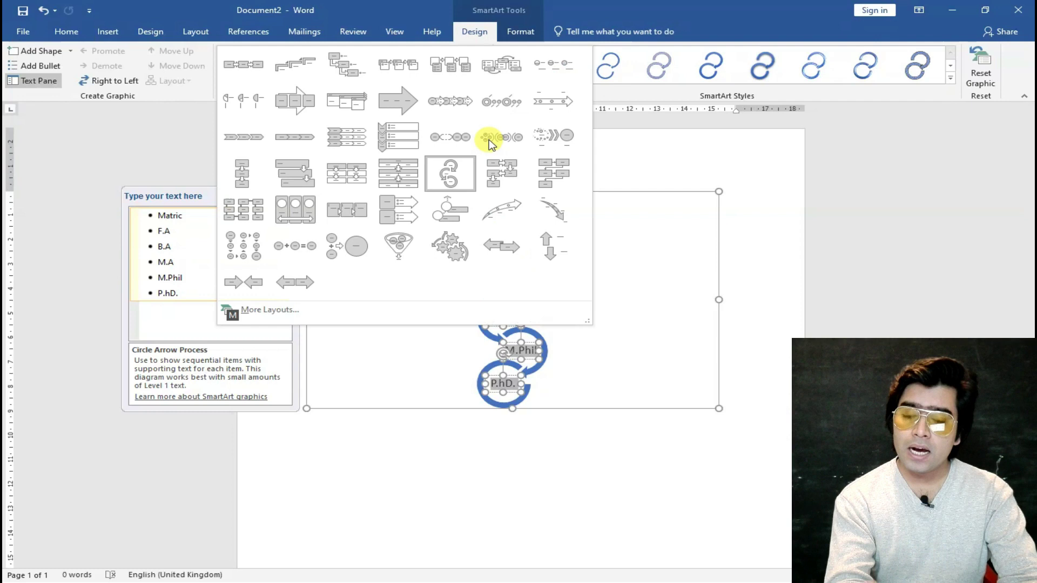
key(alt+Tab)
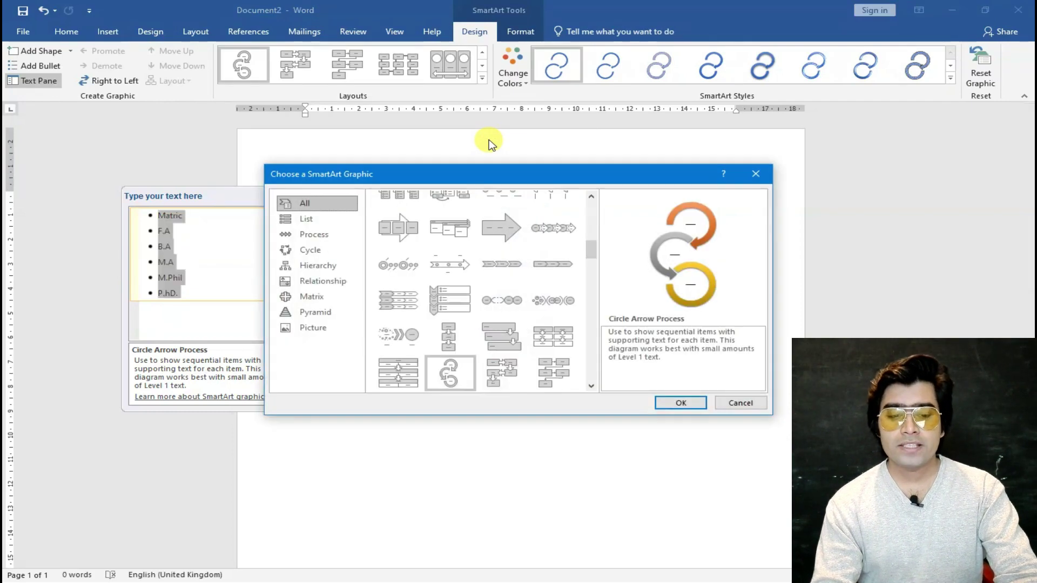
key(Down)
key(Down)
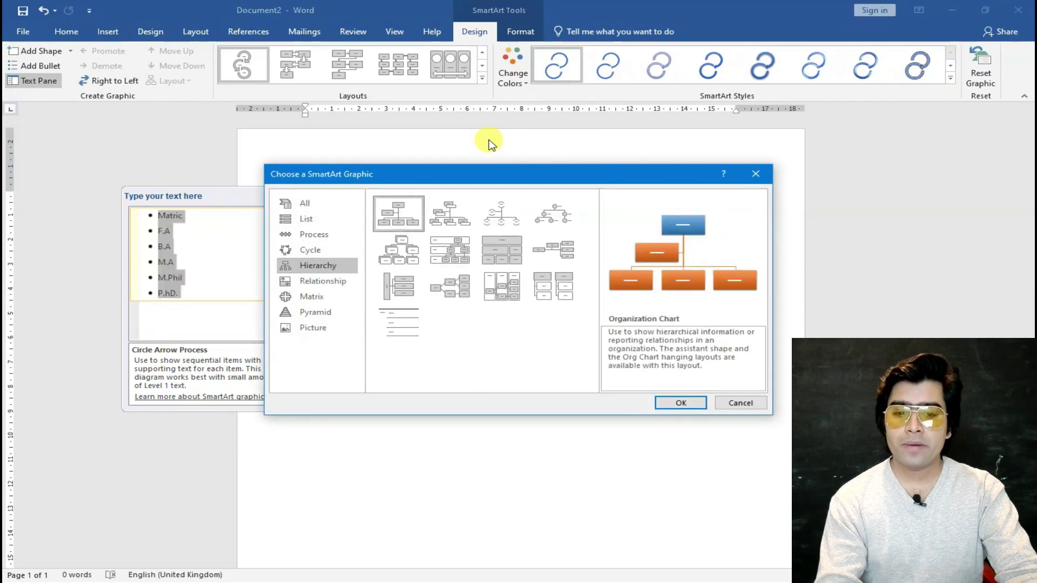
key(Return)
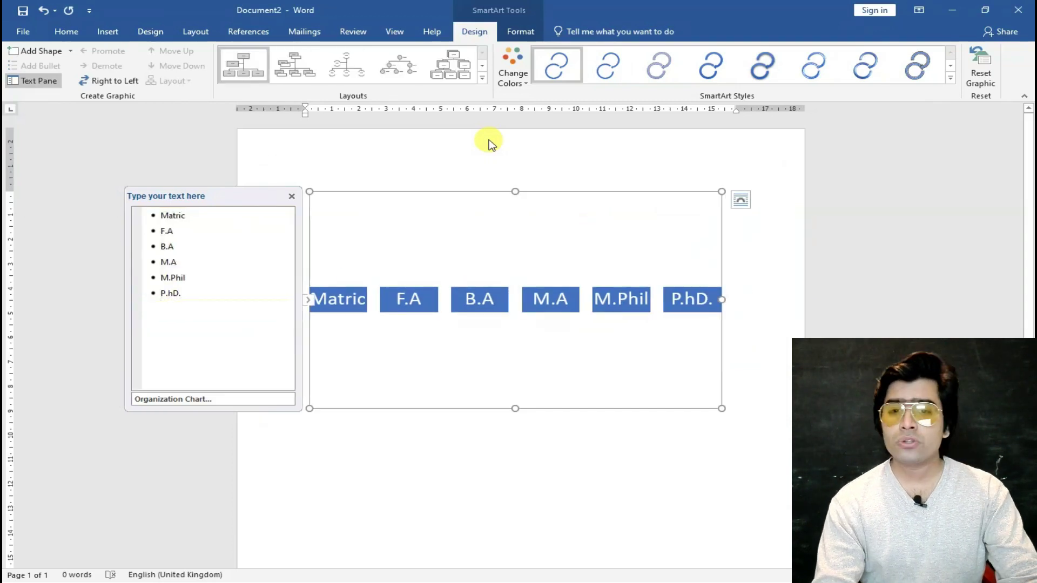
click(489, 140)
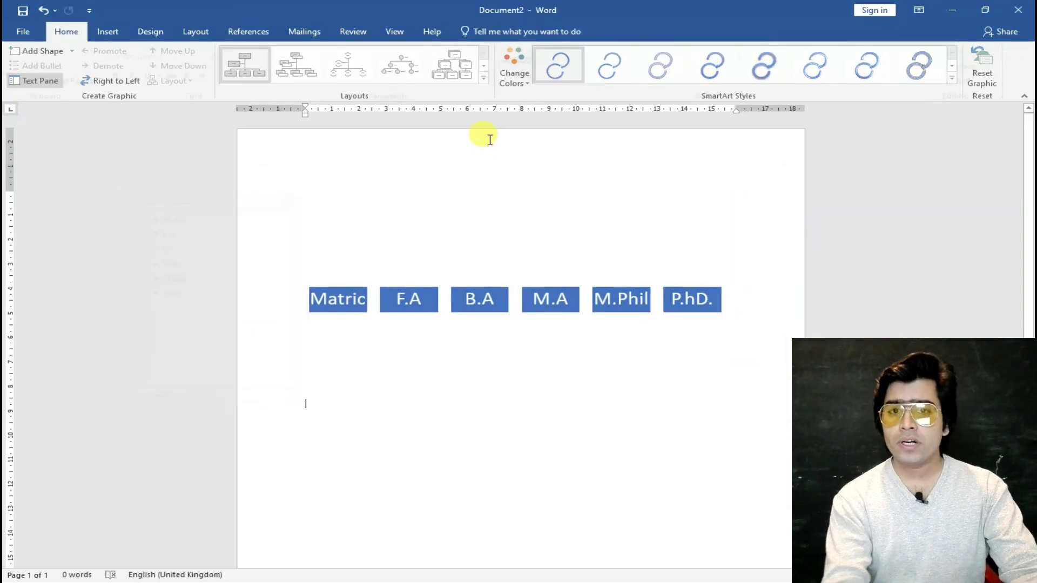
Delete the existing SmartArt graphic and insert an Organization Chart SmartArt graphic from the Hierarchy category
key(ctrl+a)
key(Delete)
key(alt)
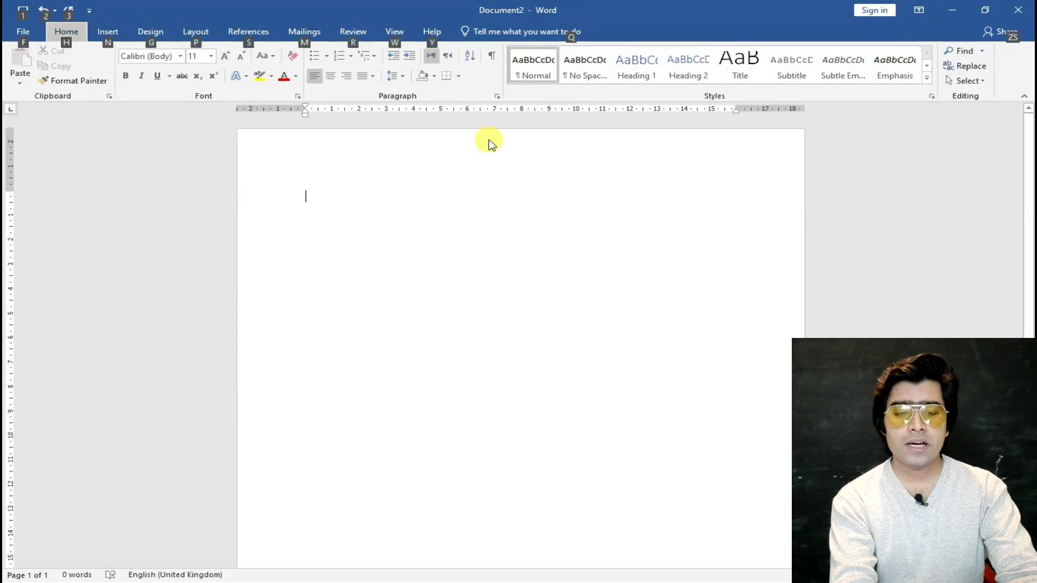
key(n)
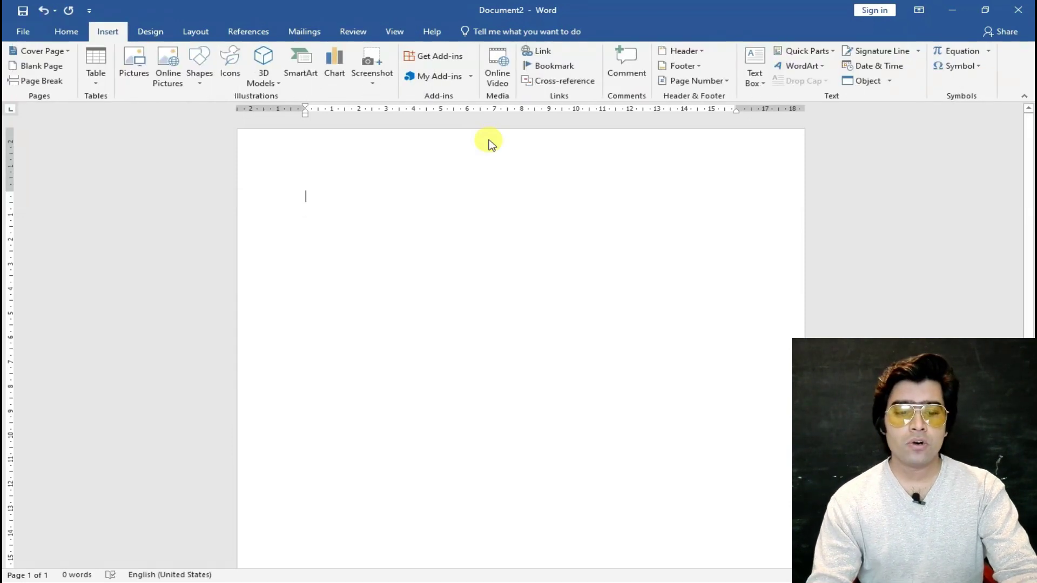
key(m)
key(Down)
key(Down)
key(Down)
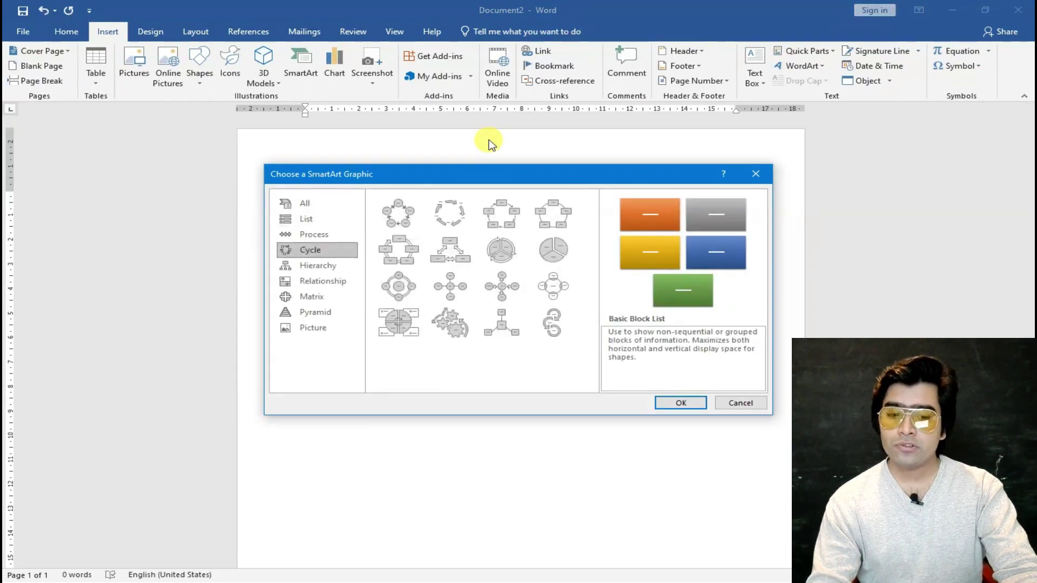
key(Down)
key(Tab)
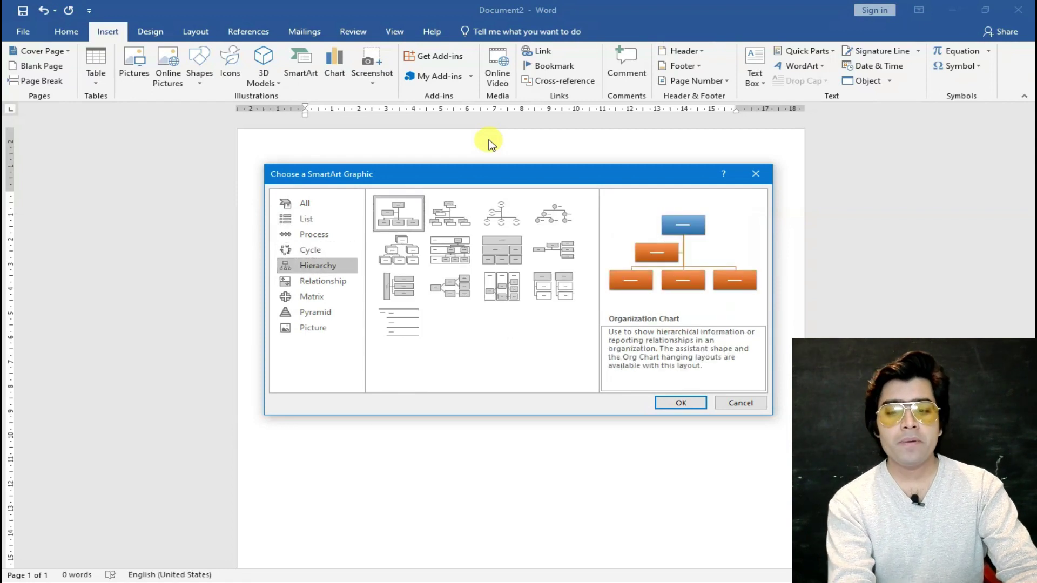
key(Return)
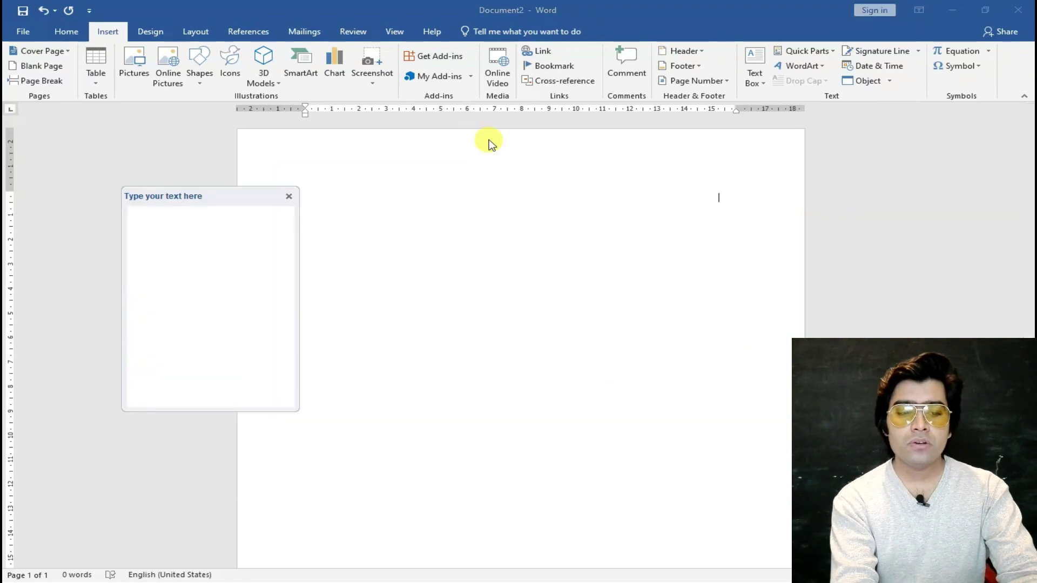
Enter Matric as the organization chart's top item and remove all remaining placeholder items
text(Matric)
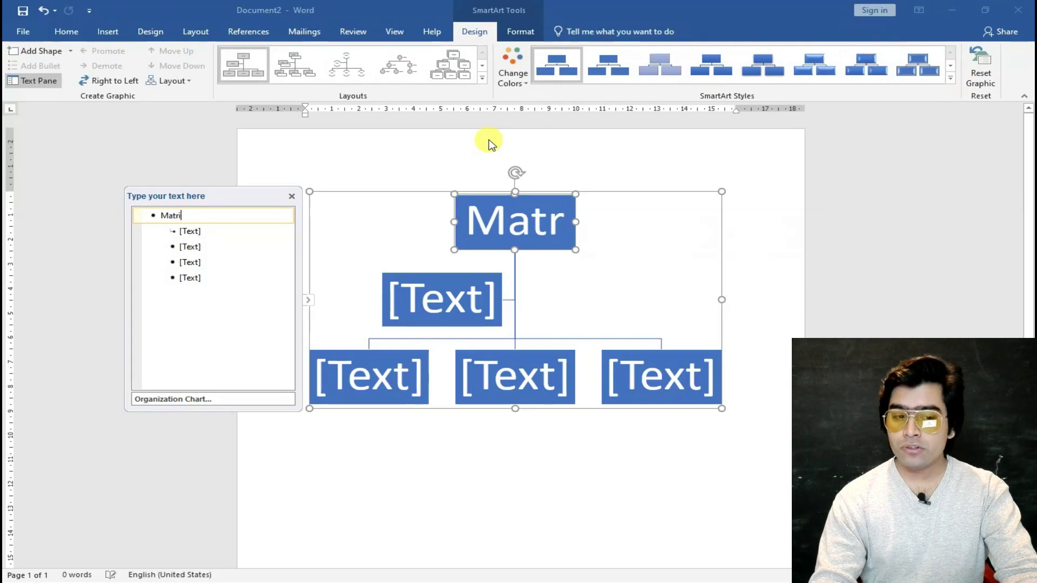
key(Down)
key(shift+Down)
key(shift+Down)
key(shift+Down)
key(BackSpace)
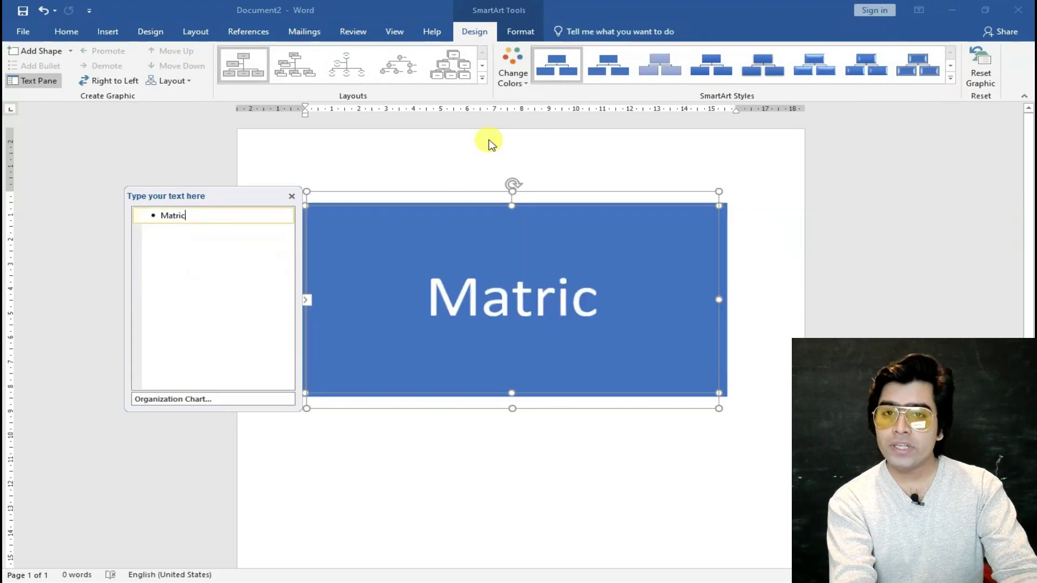
Add Arts and Science as two new items after Matric in the organization chart
key(Return)
text(Arts)
key(Return)
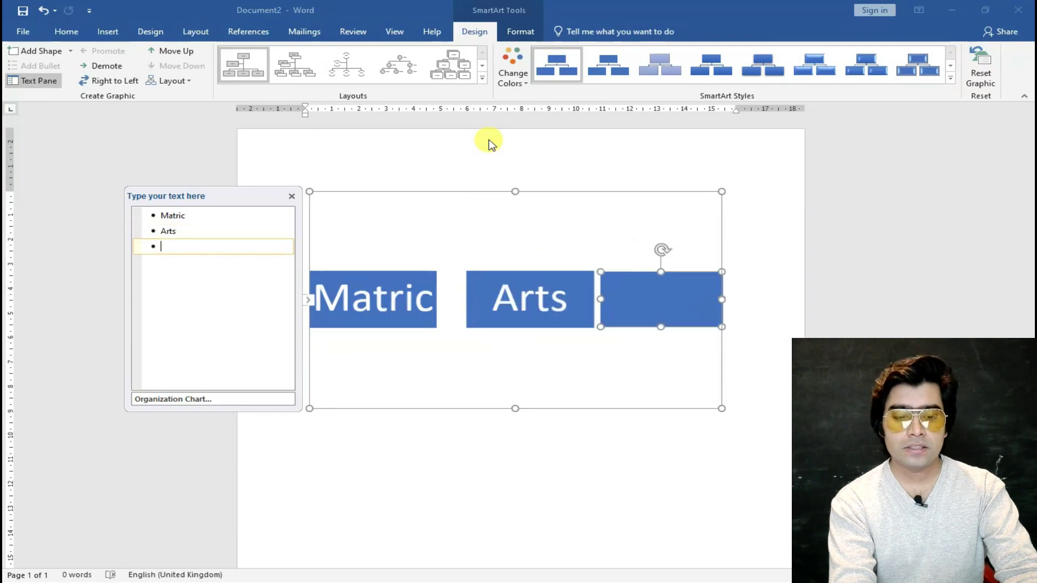
text(Science)
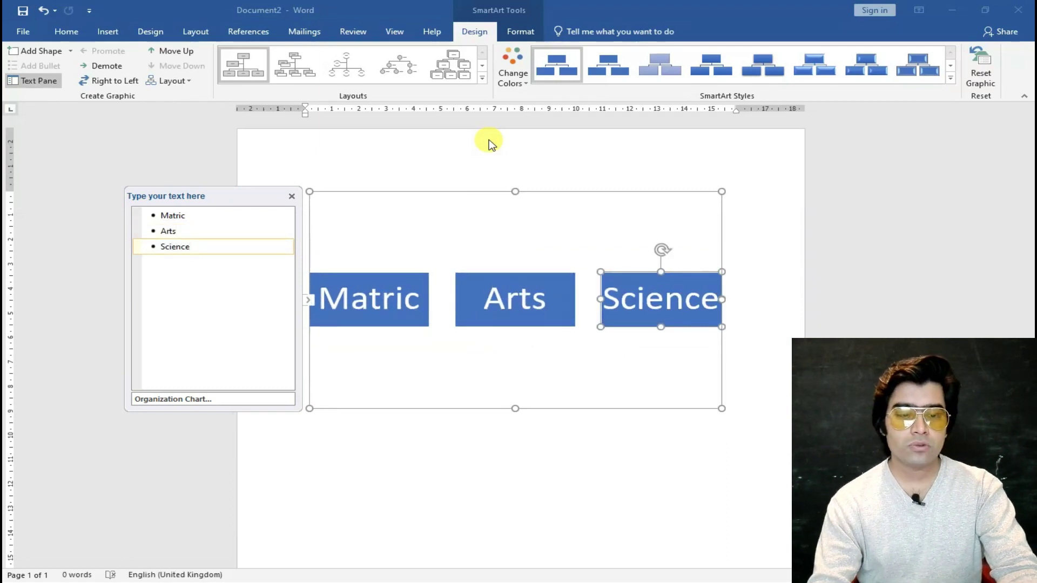
Demote the Arts and Science items together so that they branch off below Matric
key(Up)
key(Home)
key(shift+Down)
key(shift+Down)
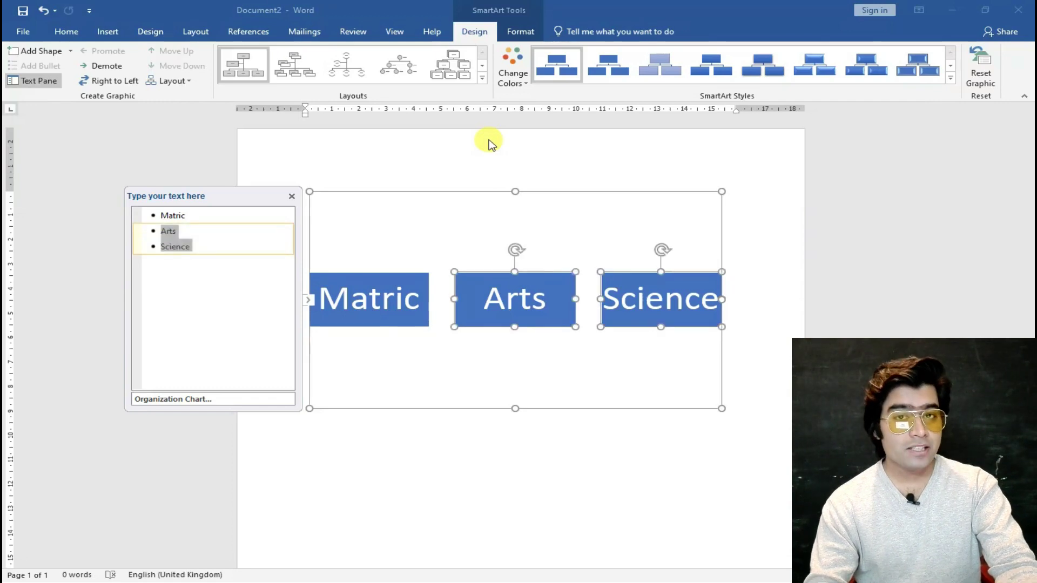
key(Tab)
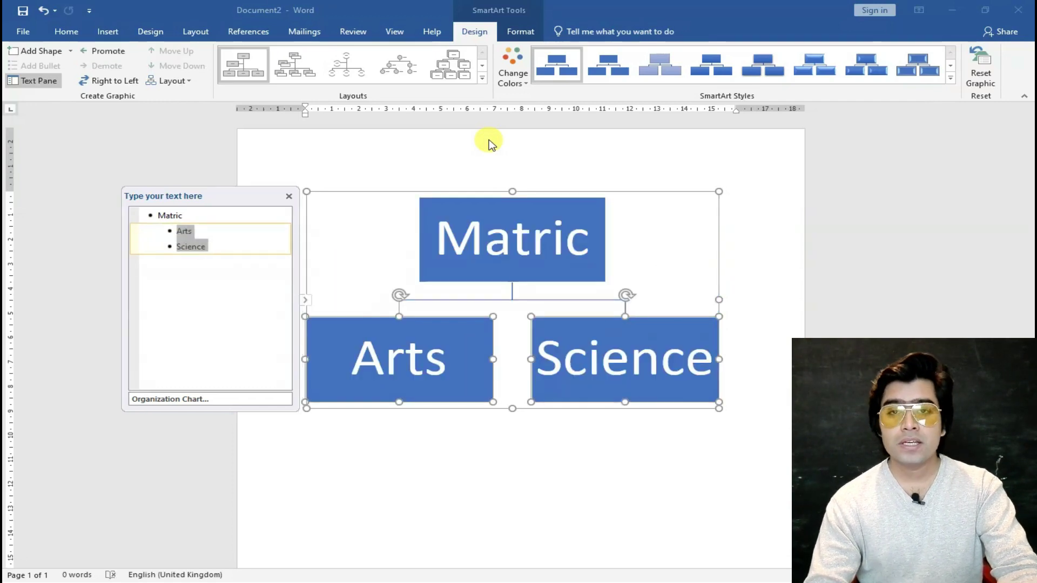
key(Right)
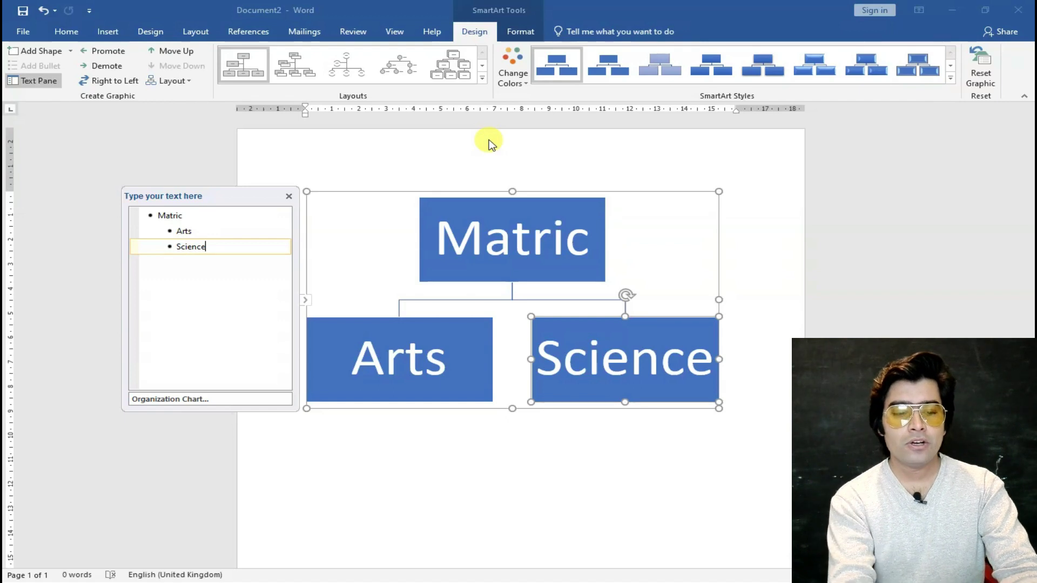
Add three sub-items one level below Science: Bio, Elec and Comp
key(Return)
key(Tab)
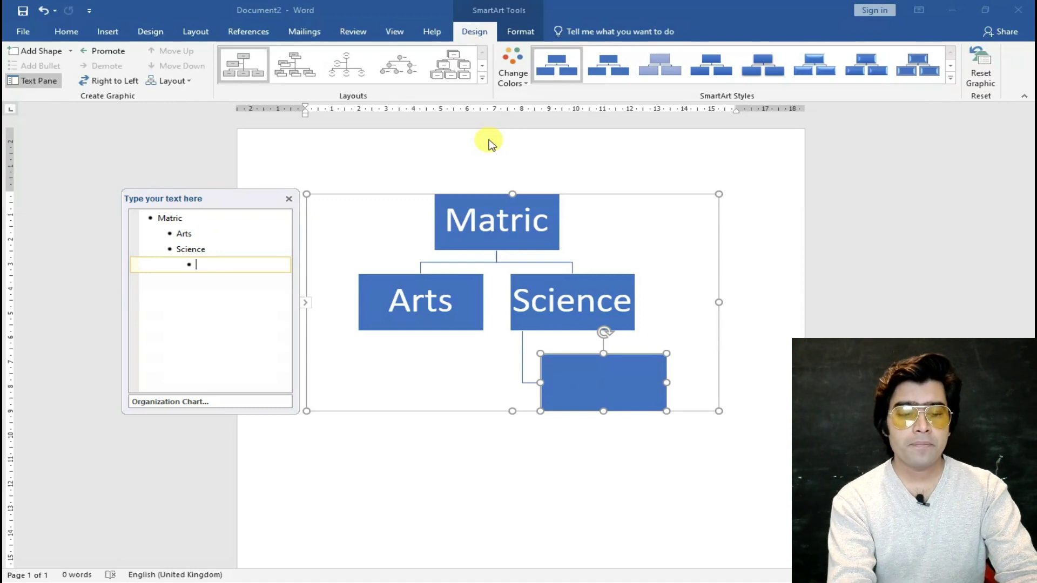
text(Bio)
key(Return)
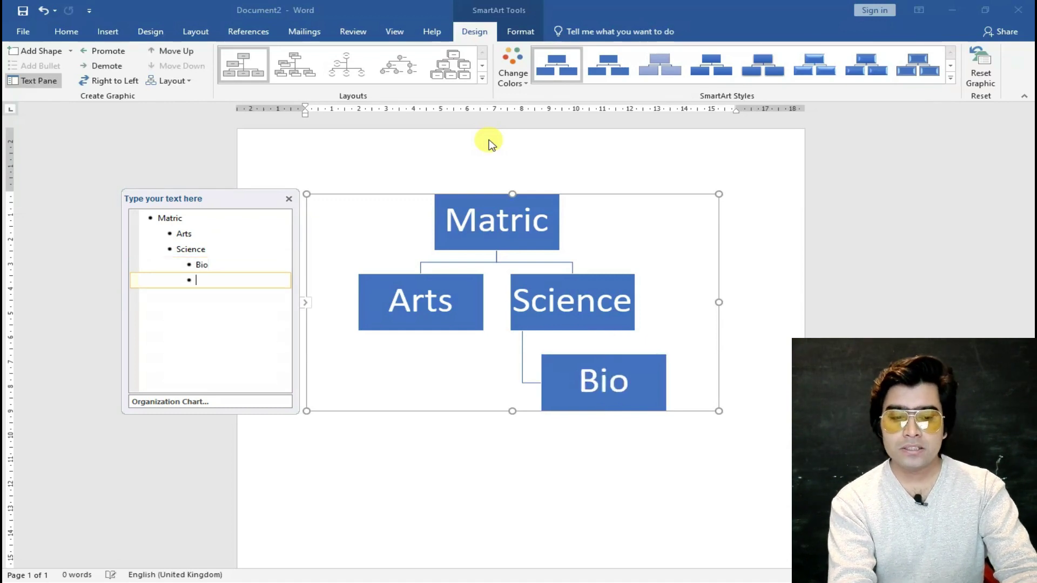
text(Elec)
key(Return)
text(Comp)
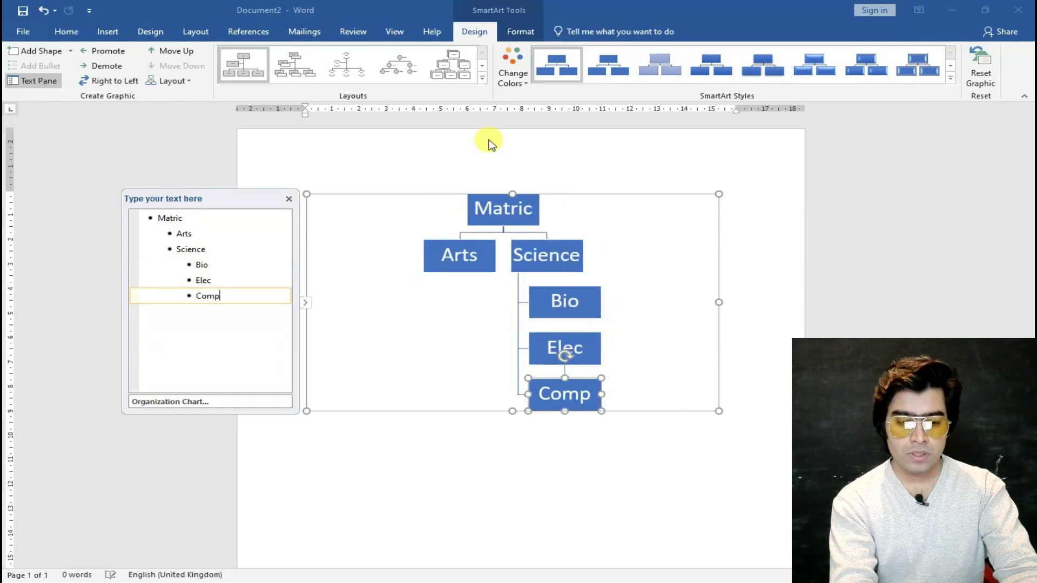
Complete the abbreviated sub-items so that they read Electrical Wiring and Computer Science
key(Up)
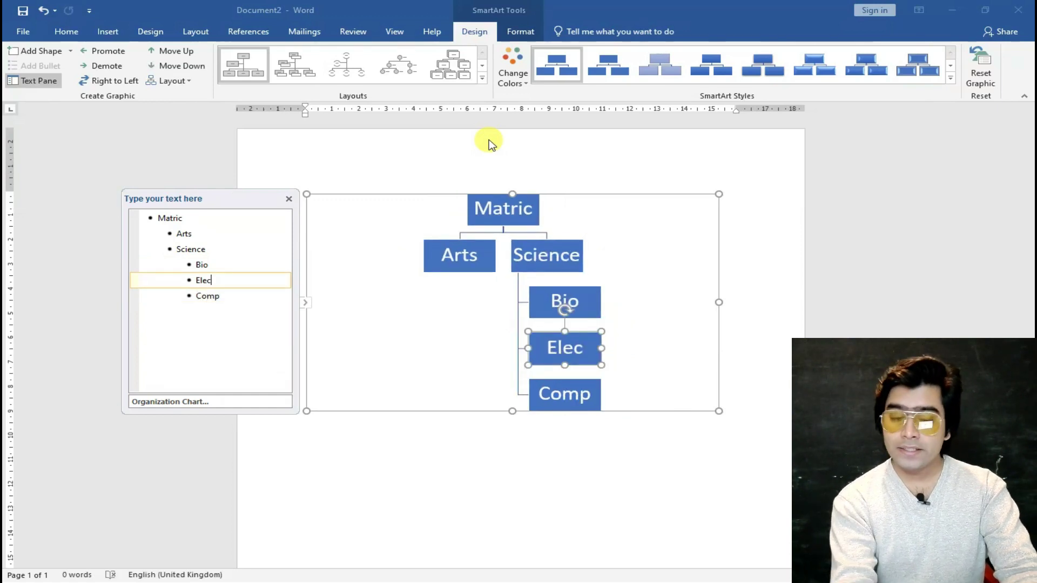
text(tri)
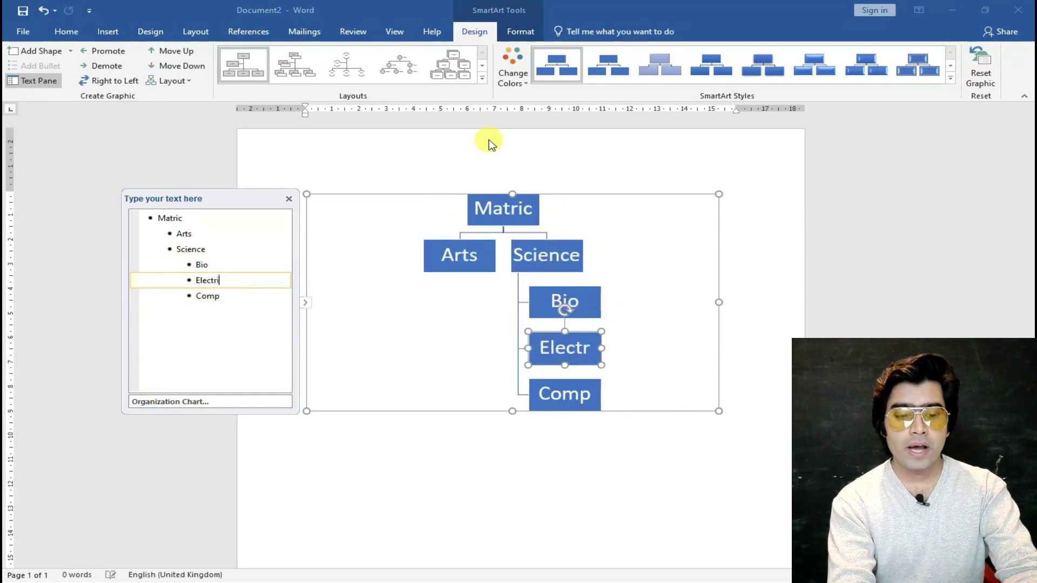
text(cal Wiring)
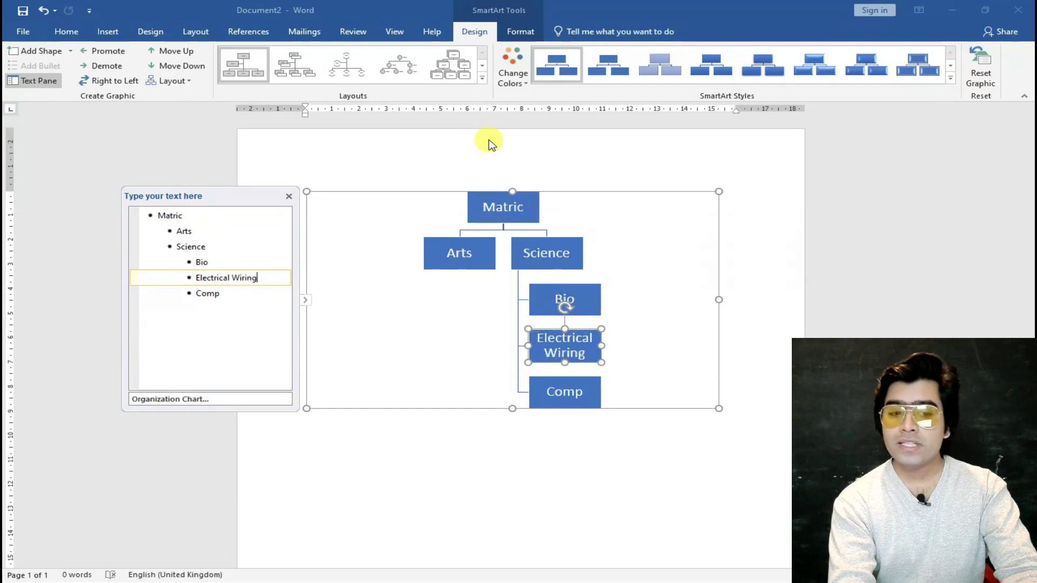
key(Down)
text(uter Science)
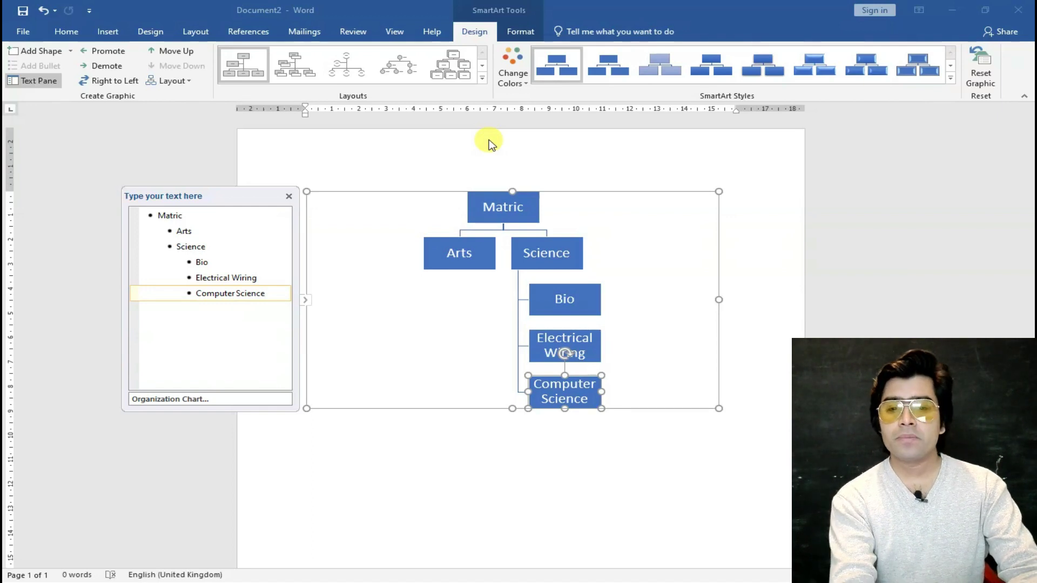
Change the branch layout of the whole organization chart so that Science's sub-items hang on both sides of their connector
key(ctrl+a)
key(alt)
key(j)
key(s)
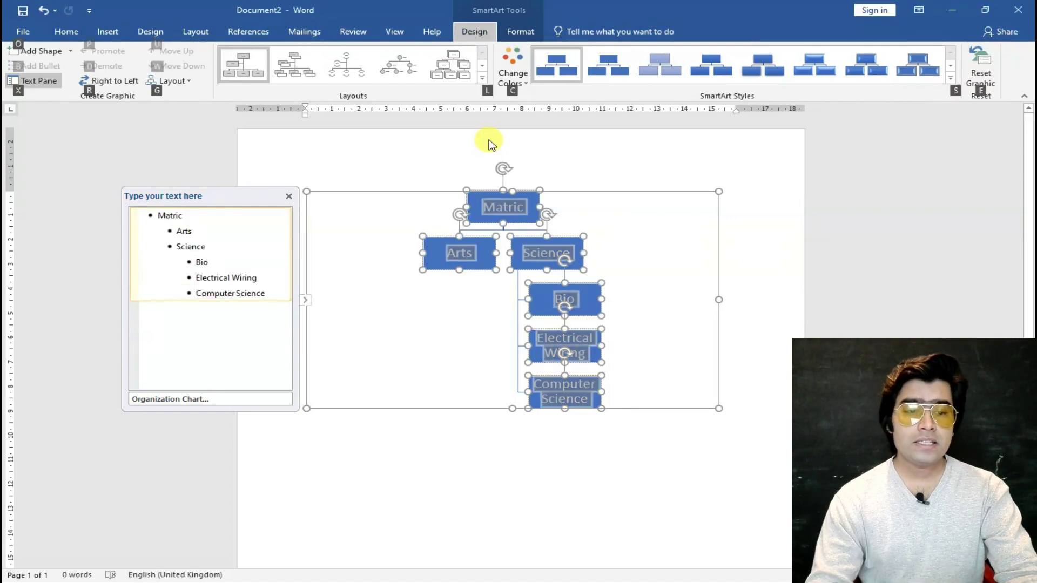
key(g)
key(Down)
key(Return)
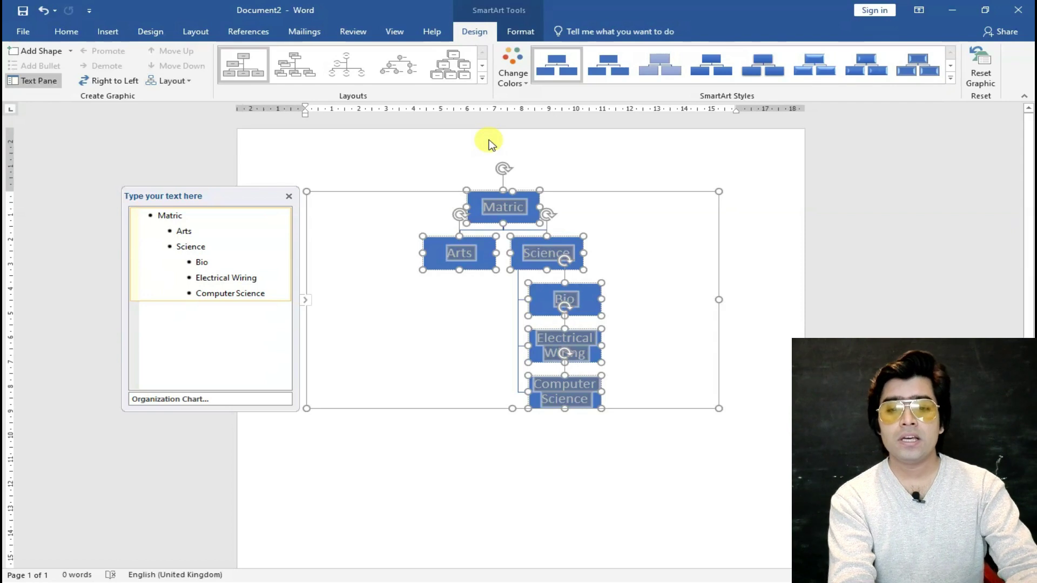
key(alt)
key(j)
key(s)
key(g)
Recolor the organization chart with the Colorful variation that has an orange top level, gold second level and blue third level
key(c)
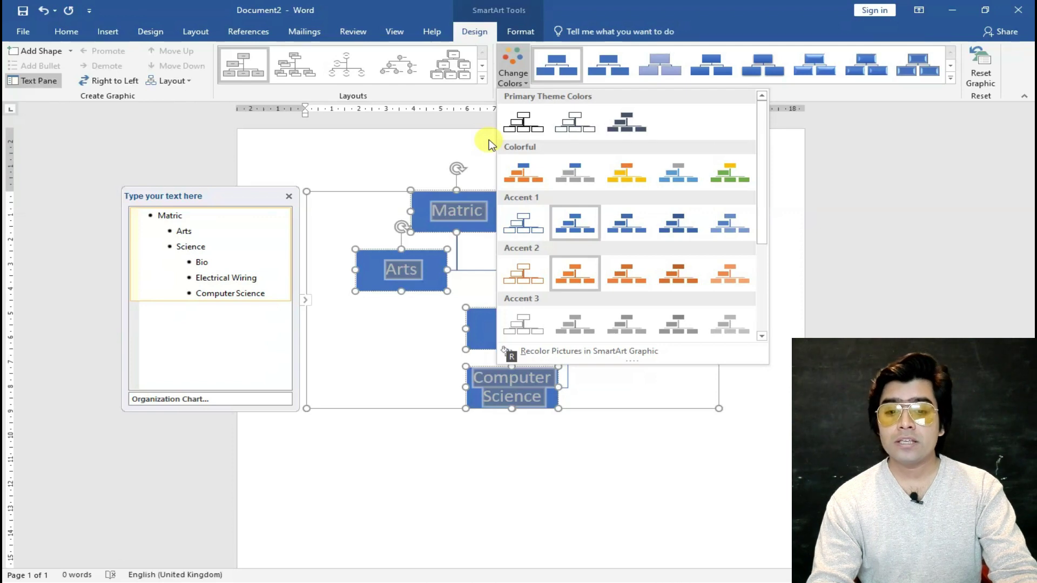
key(Down)
key(Down)
key(Right)
key(Up)
key(Up)
key(Up)
key(Up)
key(Return)
Apply the last 3-D SmartArt style, with tilted thick blocks, to the organization chart
key(alt)
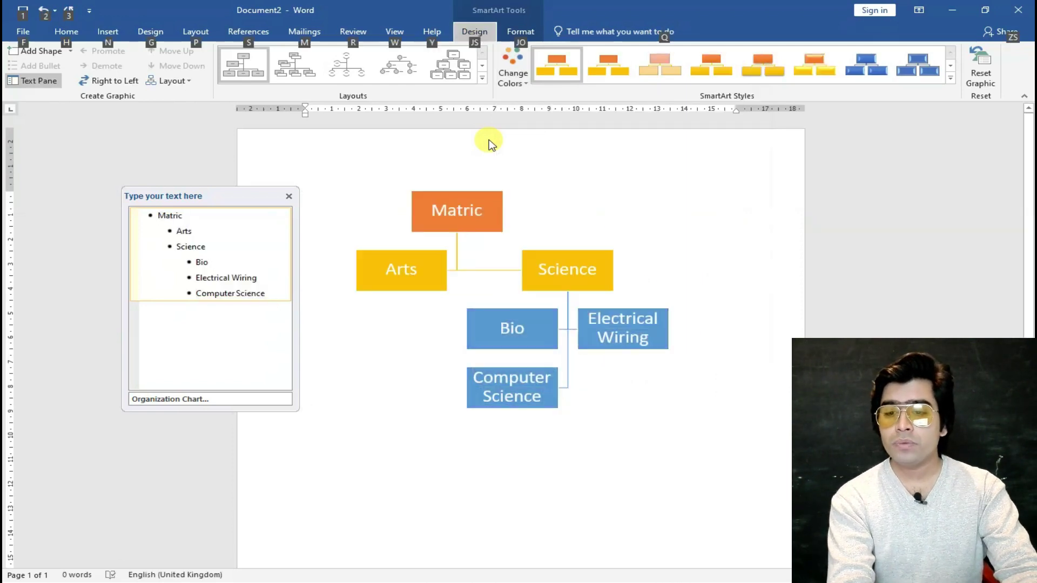
key(j)
key(s)
key(s)
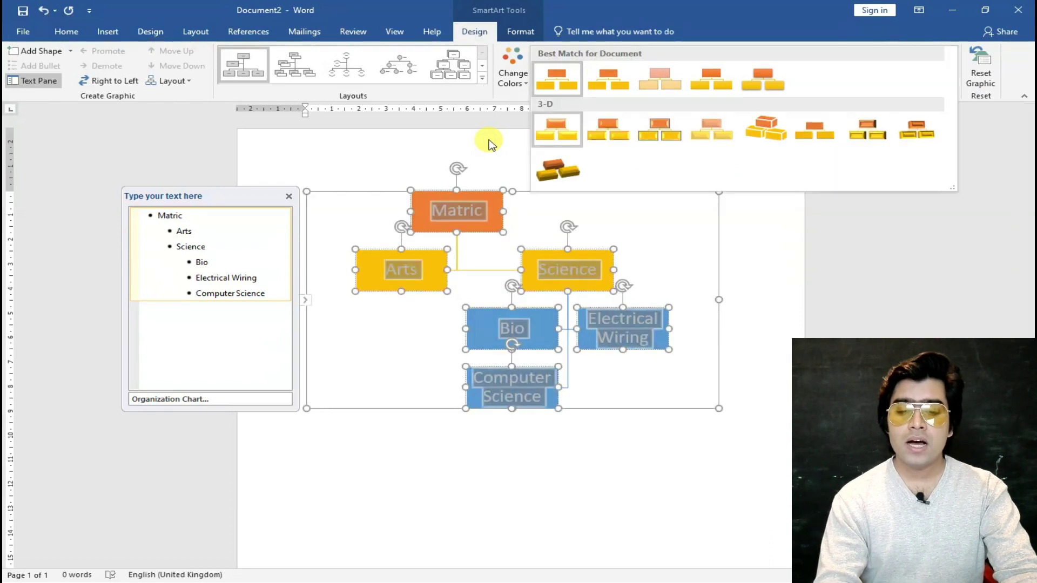
key(Down)
key(Down)
key(Return)
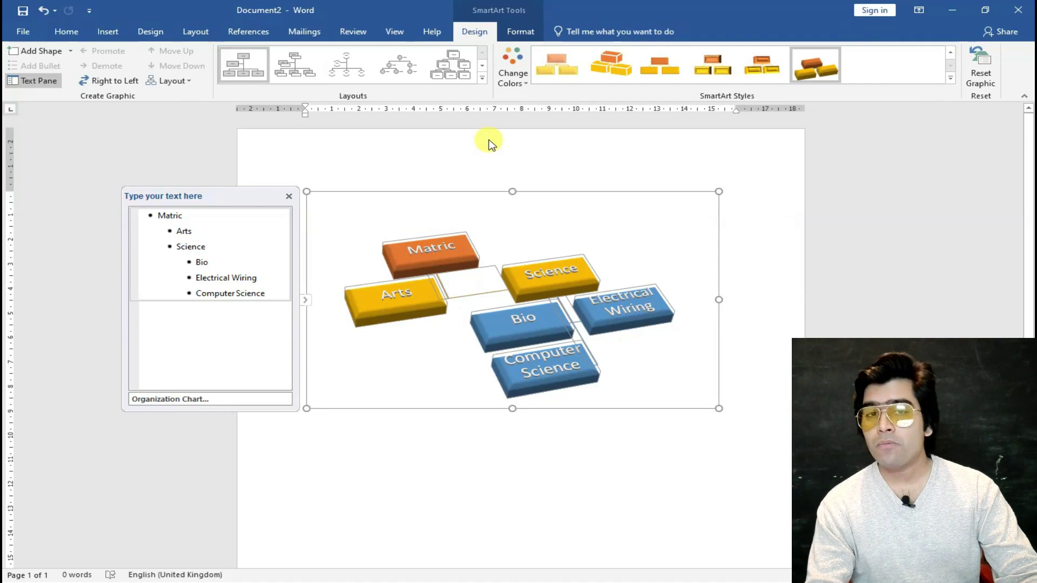
Delete the organization chart and insert a Clustered Column chart on the empty page
key(ctrl+a)
key(Delete)
key(Delete)
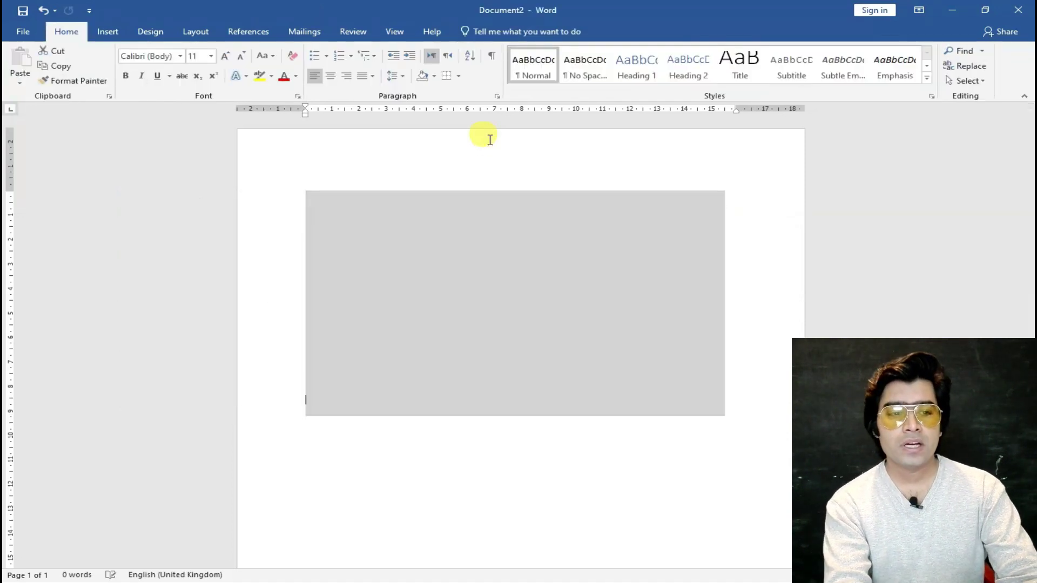
key(alt)
key(n)
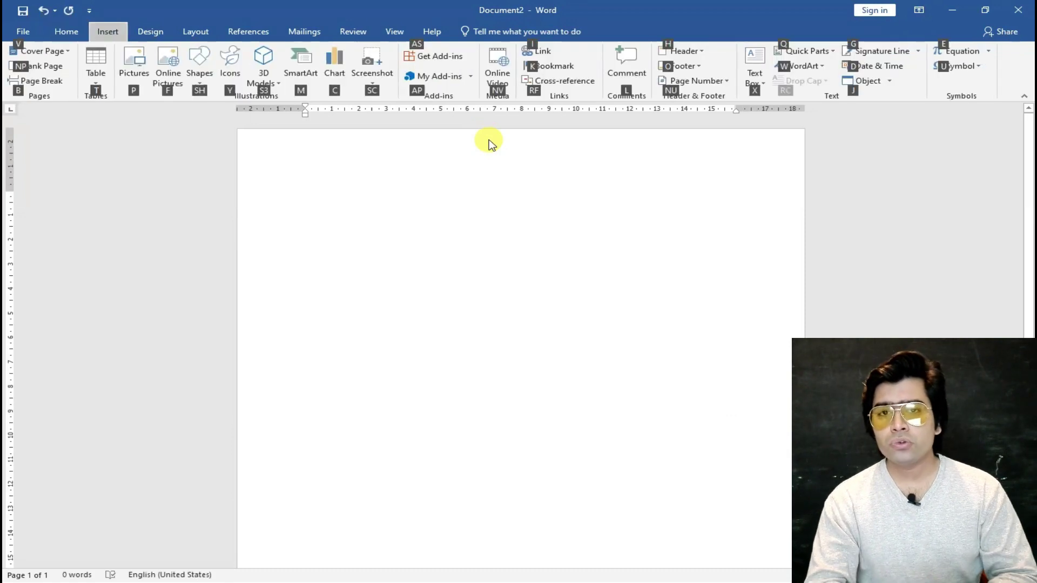
key(Escape)
key(Escape)
key(alt+n)
key(c)
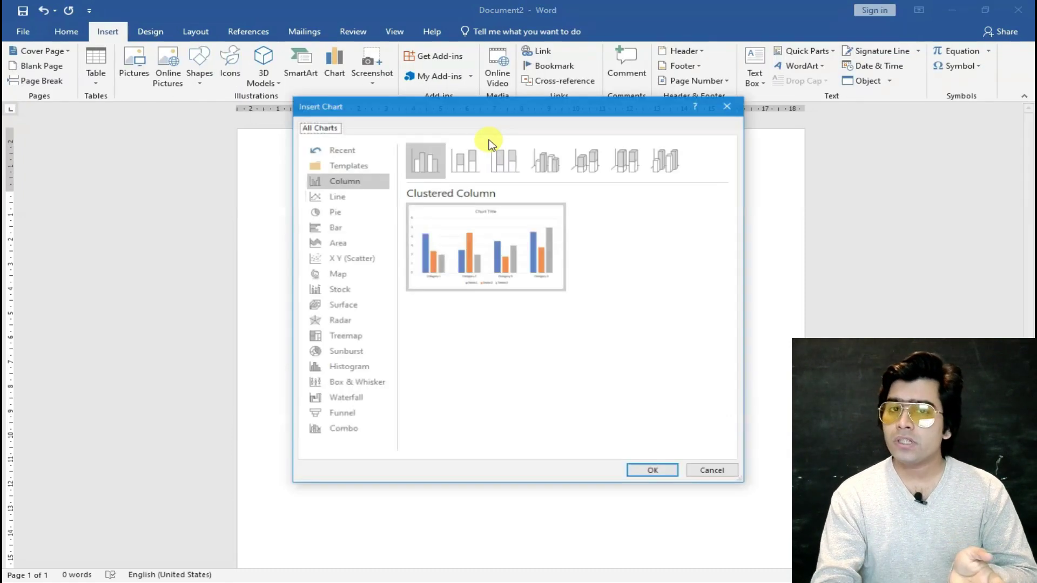
key(Return)
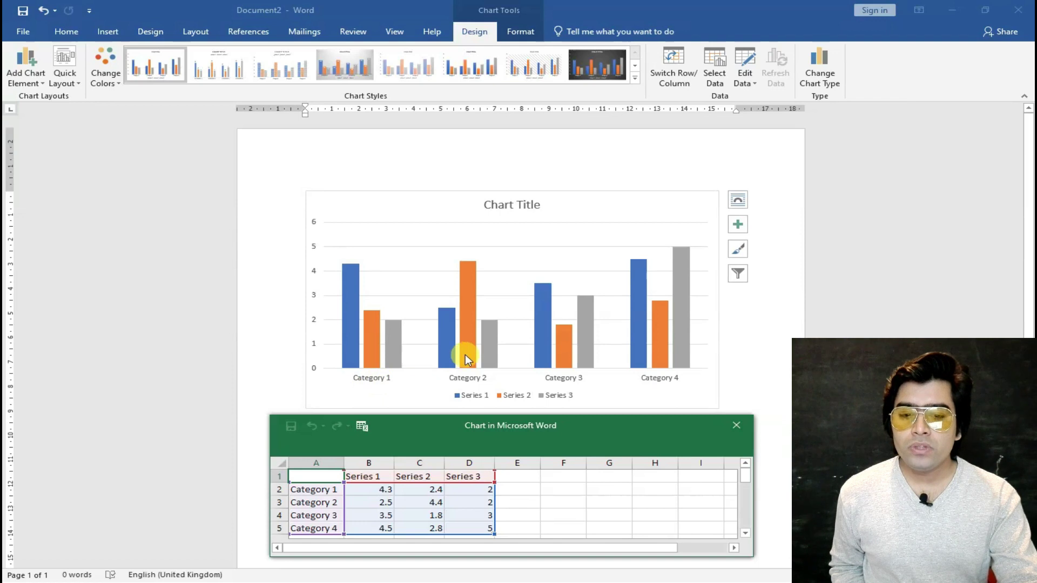
Replace the chart's title text with Result Sheet and shorten it to Result
click(521, 208)
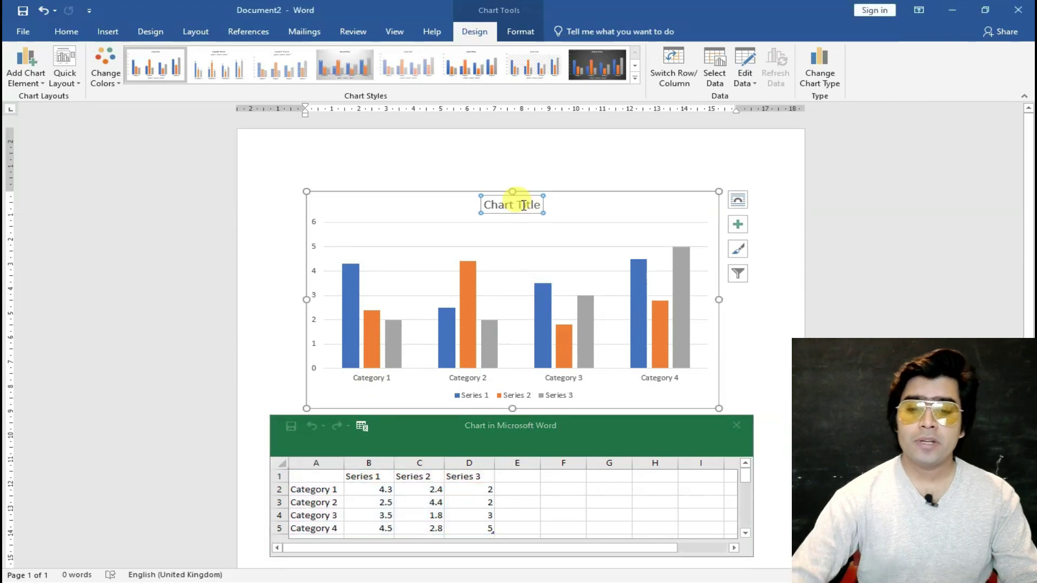
right_click(644, 80)
key(Escape)
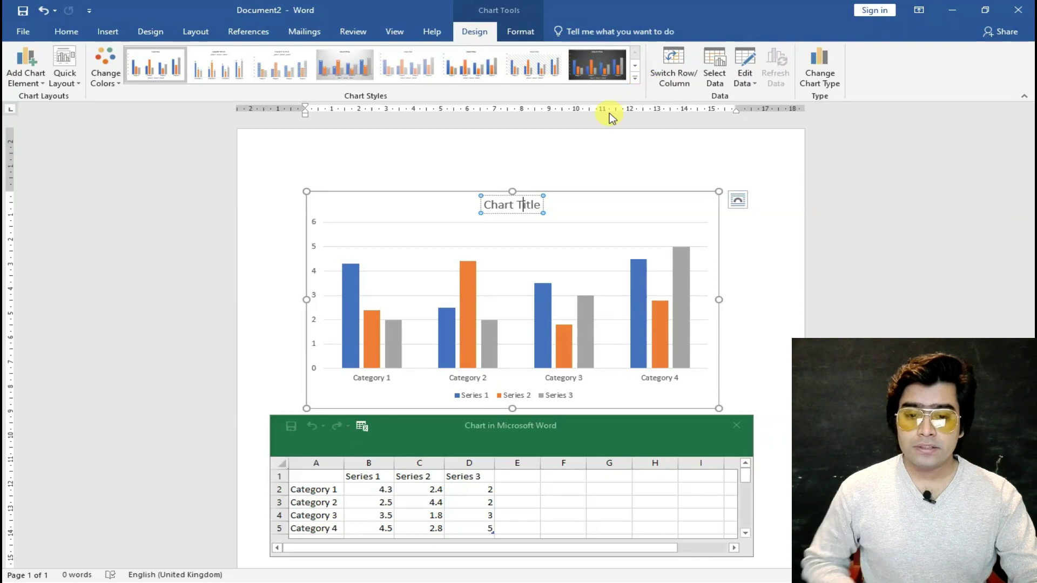
triple_click(488, 206)
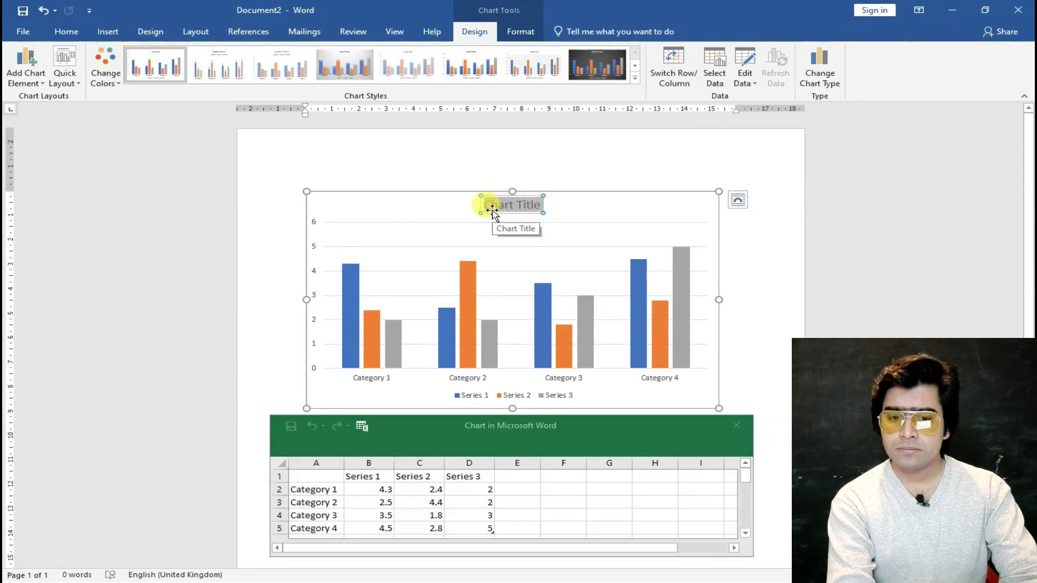
text(Result Sheet)
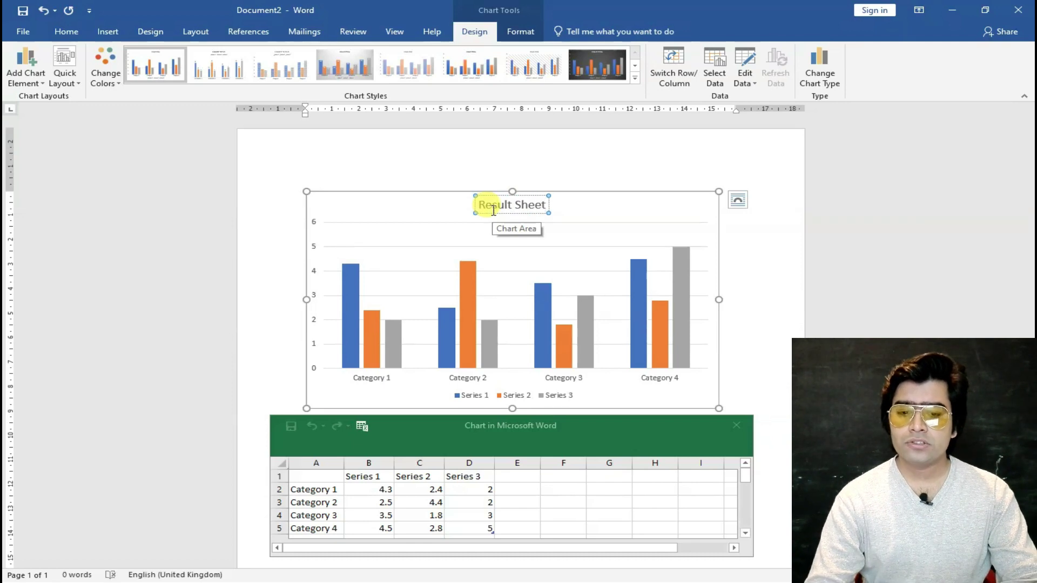
key(ctrl+shift+Left)
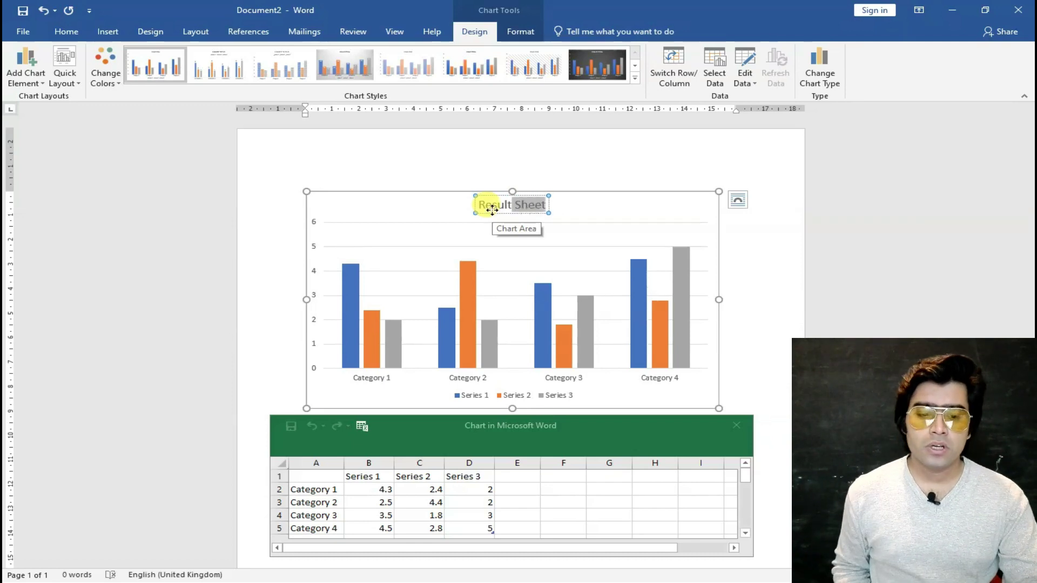
key(BackSpace)
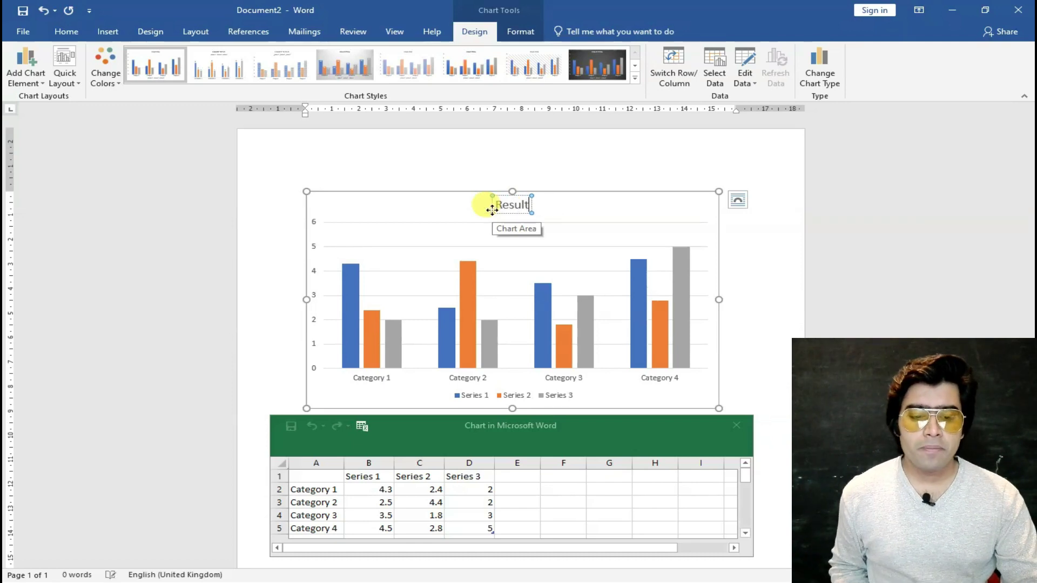
Replace the four category labels in cells A2 to A5 of the chart data sheet with the students' names
click(319, 489)
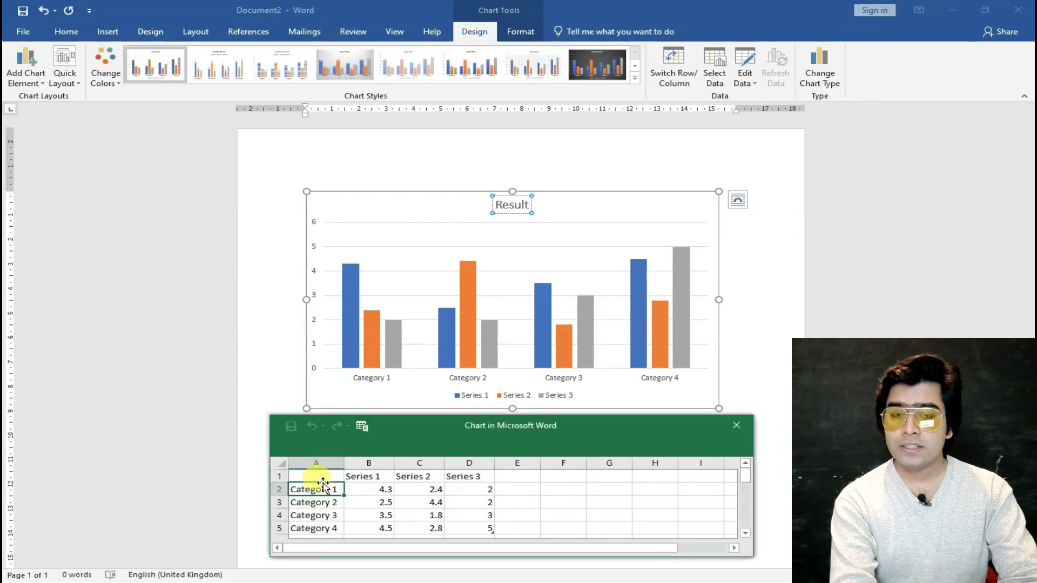
text(Ali)
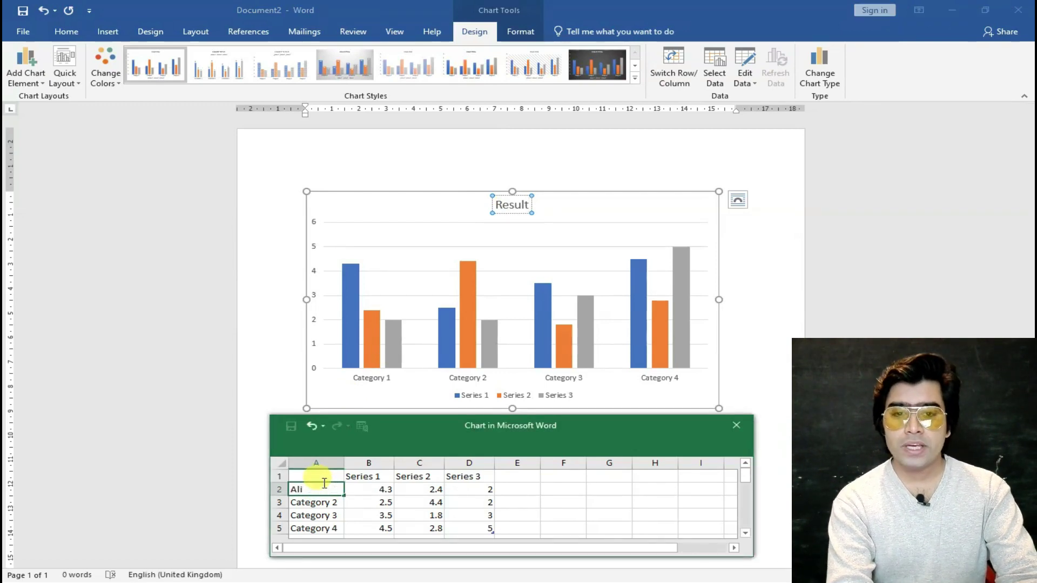
key(Return)
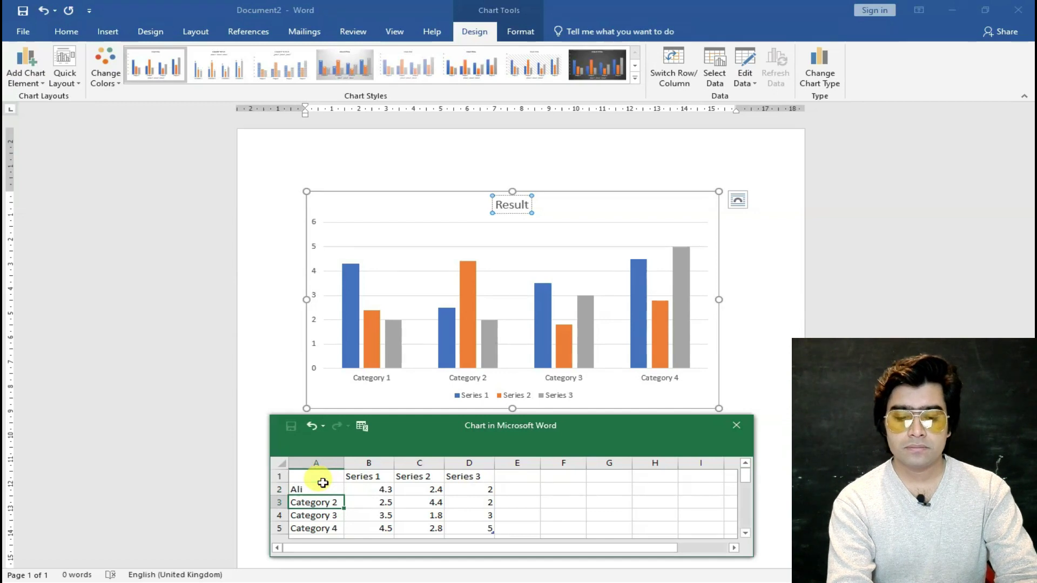
text(nan)
key(Return)
key(Up)
text(Adnan)
key(Return)
text(Bilal)
key(Return)
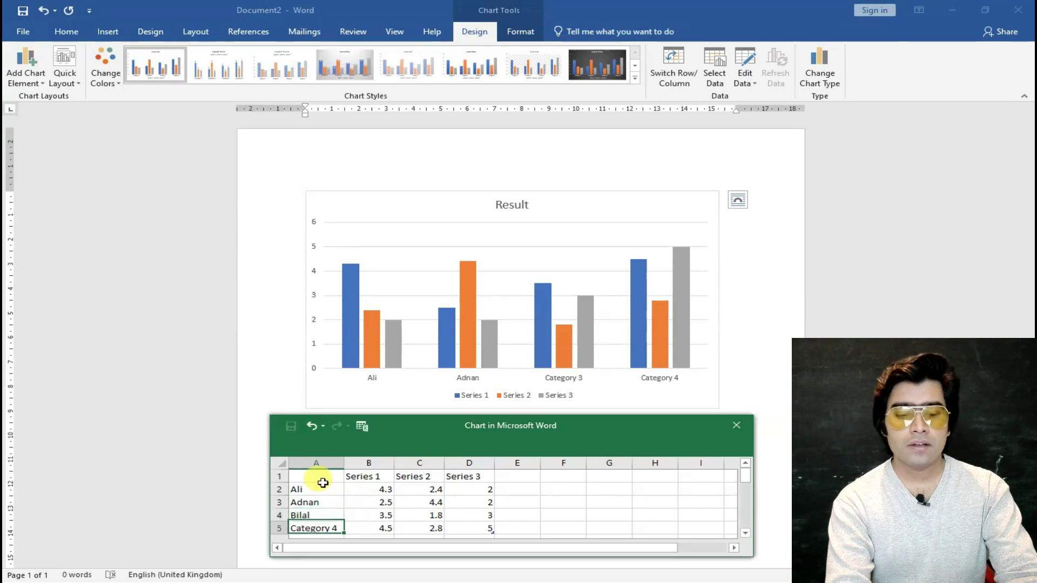
text(Khan)
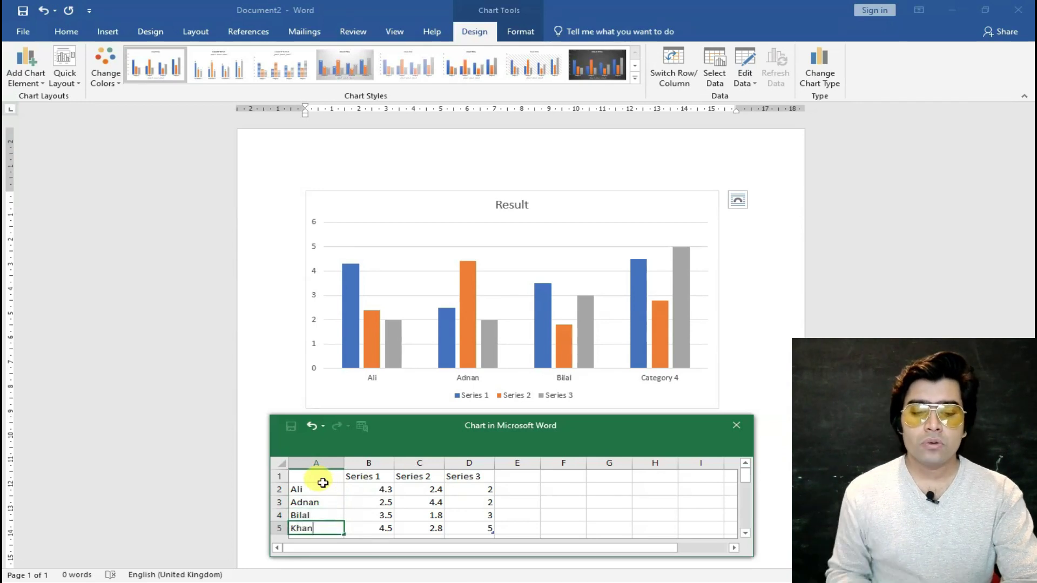
key(Up)
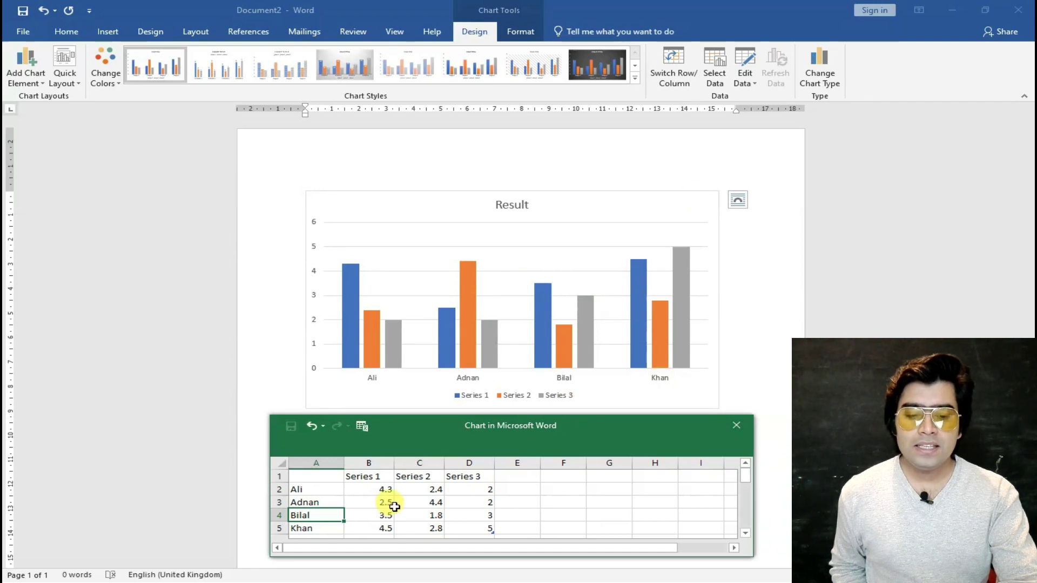
Rename the three series headers in cells B1 to D1 as Phy, Chem and Bio
click(375, 475)
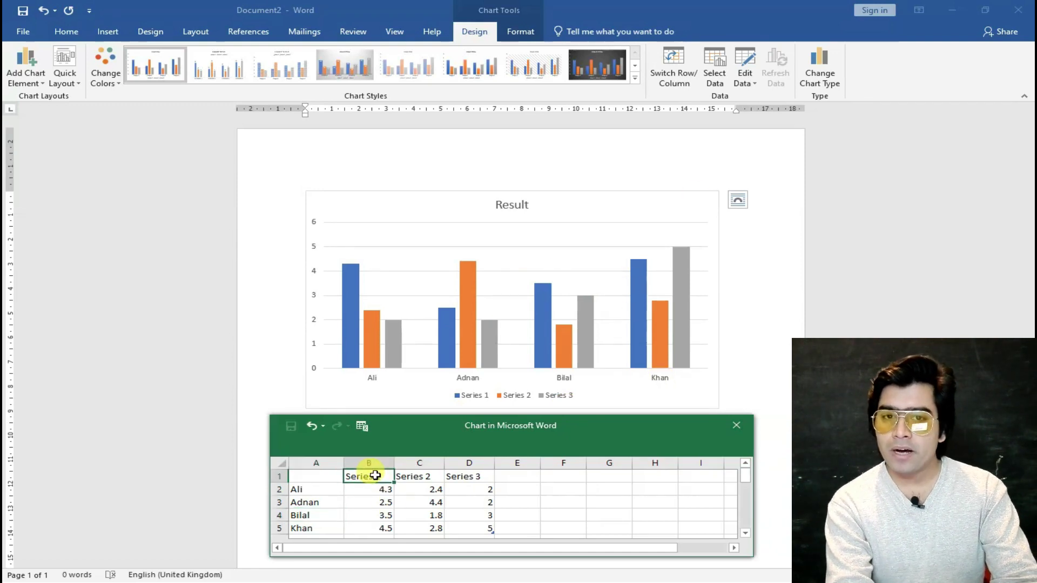
text(Phy)
key(Tab)
text(Chem)
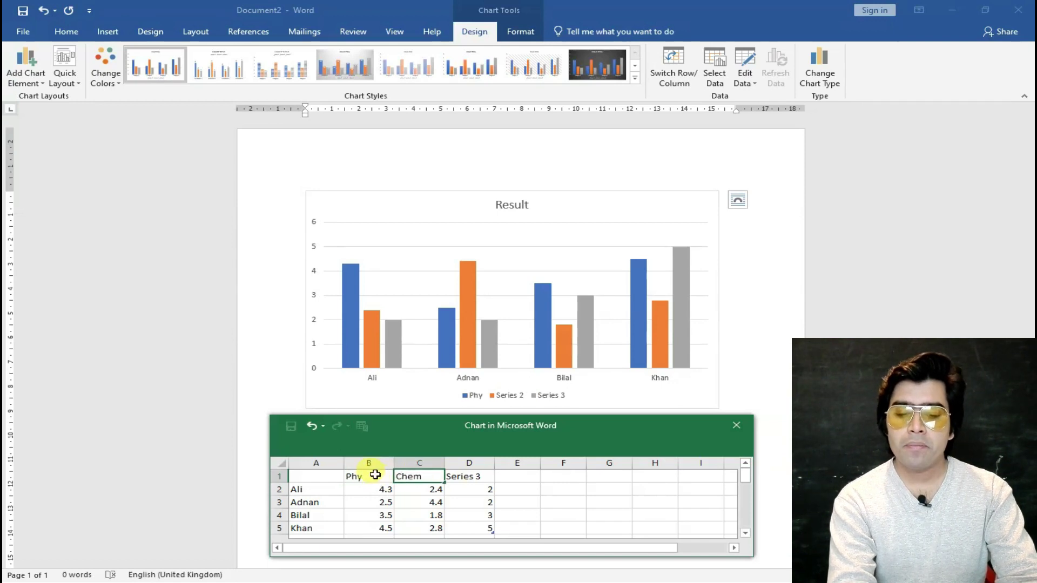
key(Tab)
text(Bi)
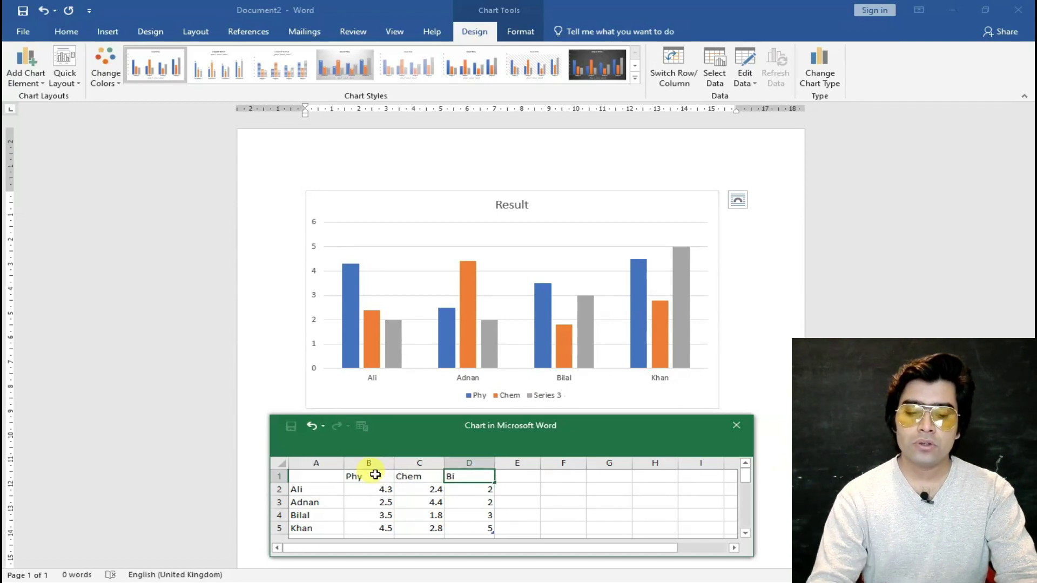
text(o)
key(Return)
Enter the Phy marks 45, 55, 65 and 35 in cells B2 to B5
key(Left)
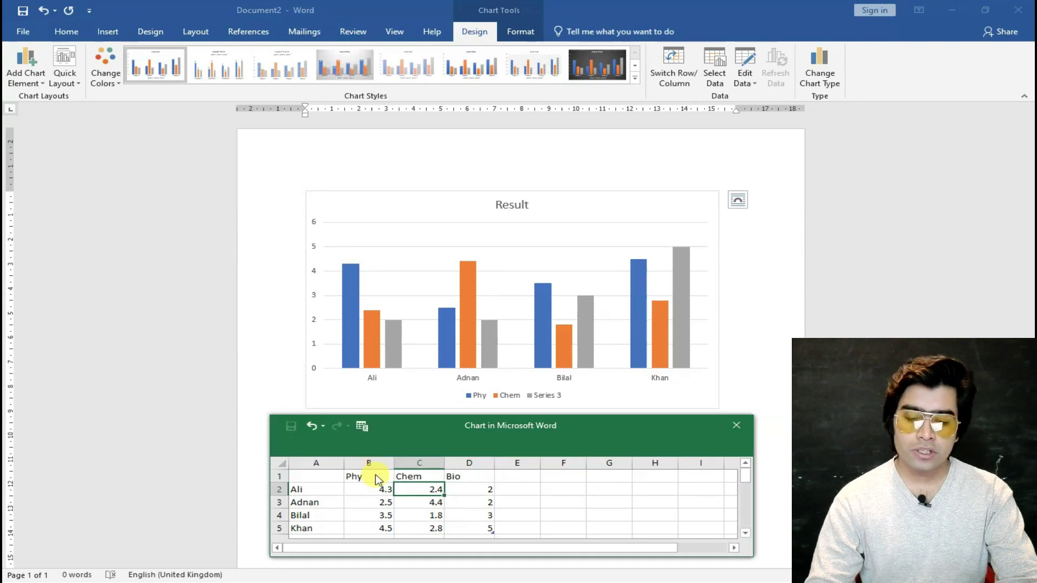
key(Left)
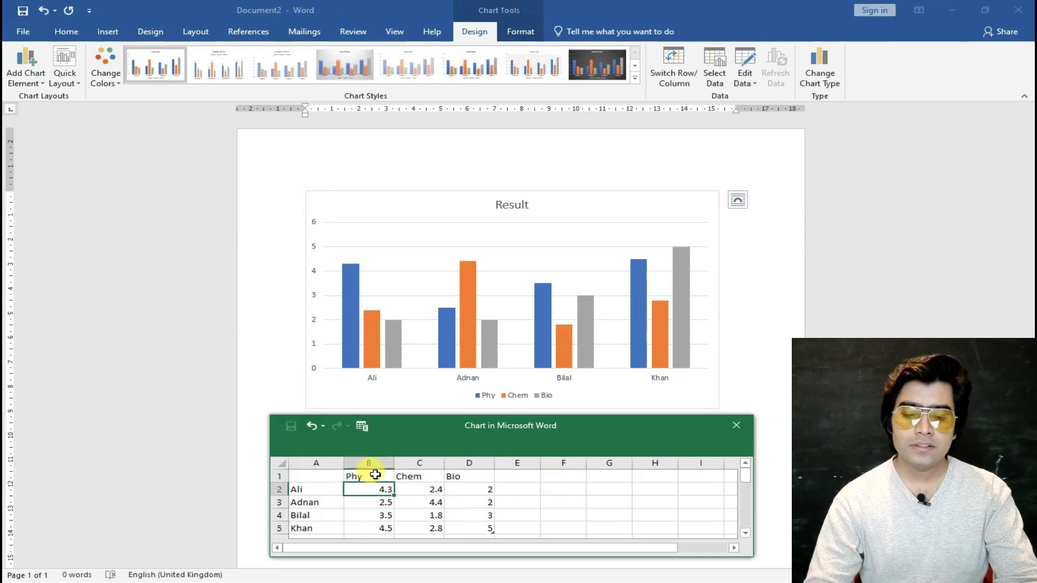
key(Down)
key(Left)
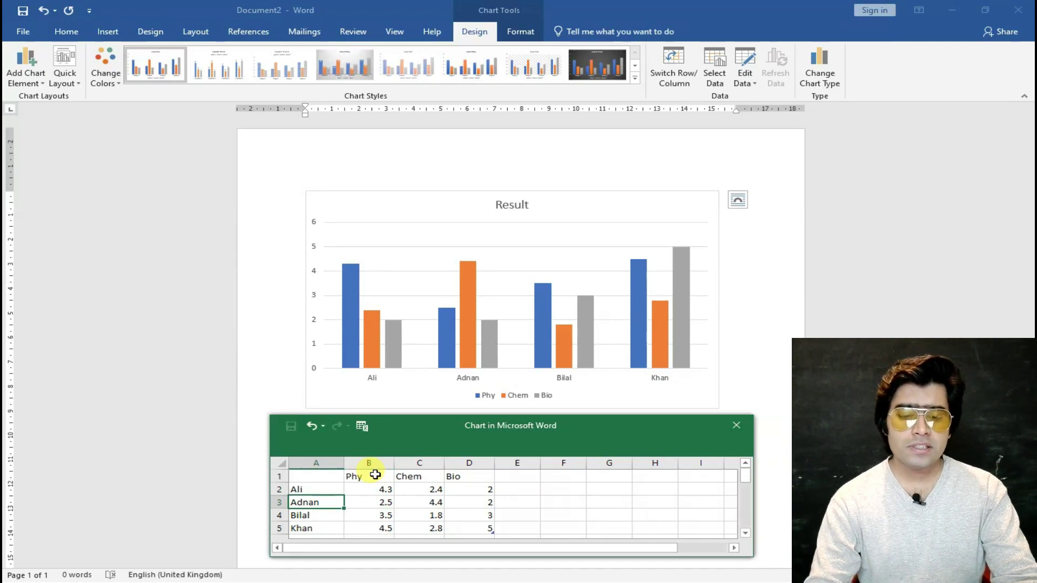
key(Right)
key(Up)
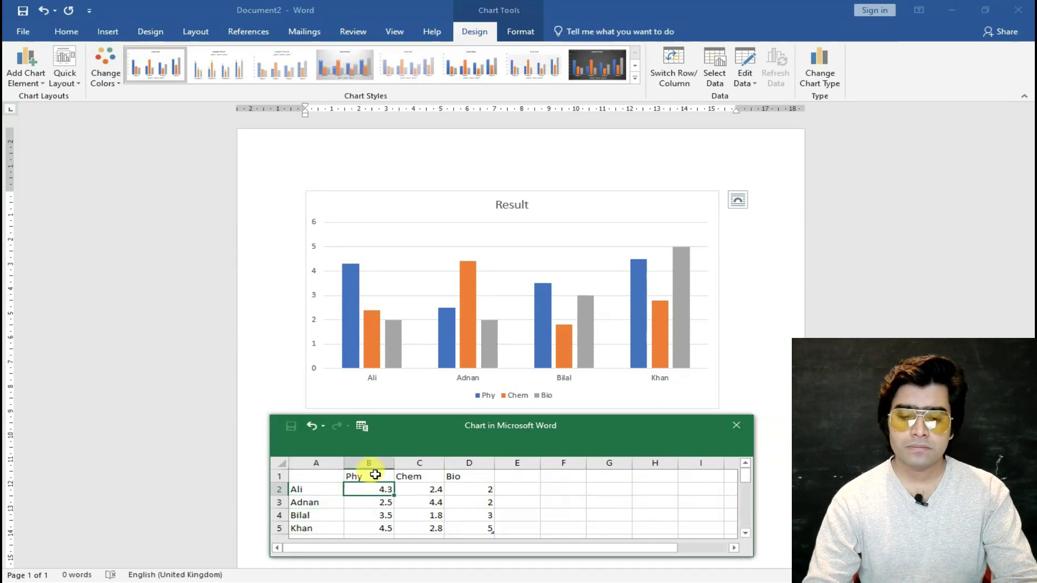
text(45)
key(Return)
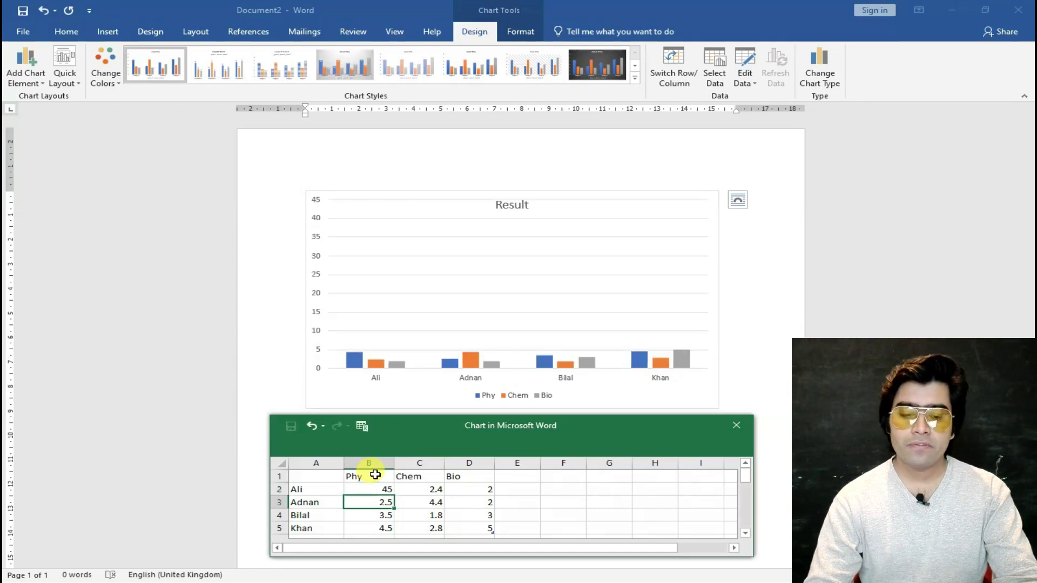
text(55)
key(Return)
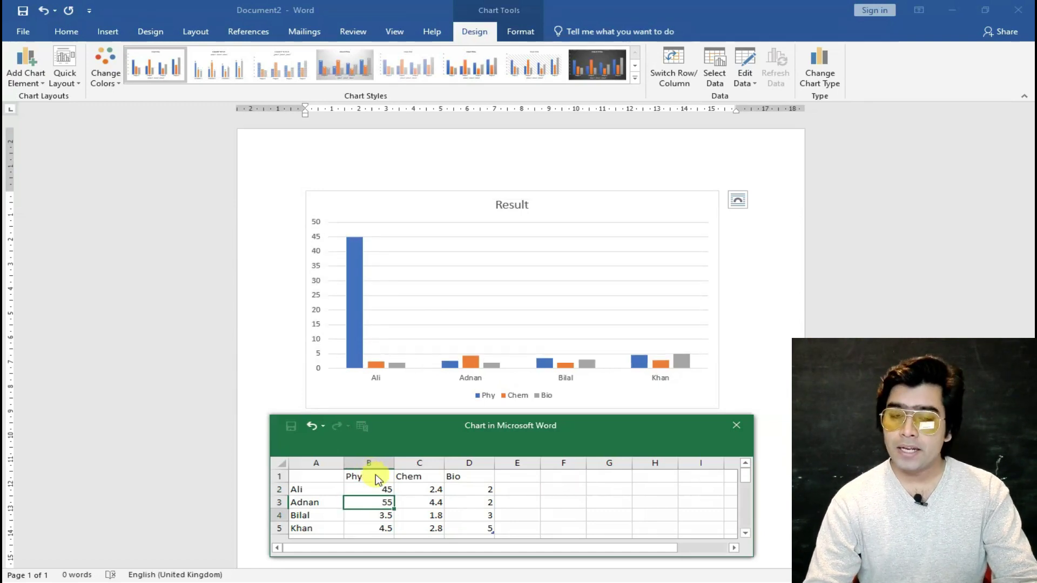
text(65)
key(Return)
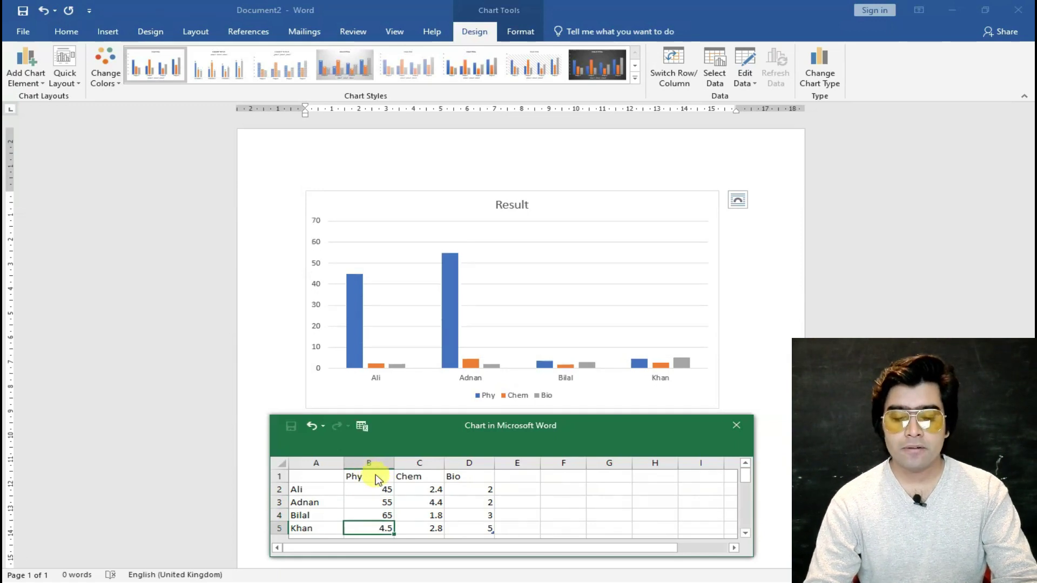
text(35)
key(Return)
Fill the Chem column for the four students with 67, 54, 98 and 26
key(Up)
key(Up)
key(Up)
key(Up)
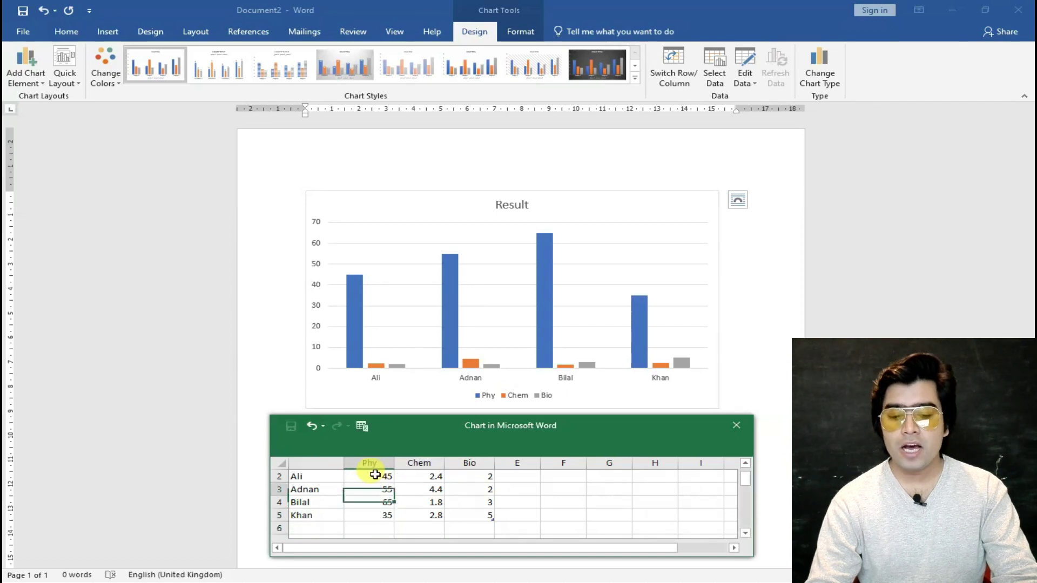
key(Down)
key(Right)
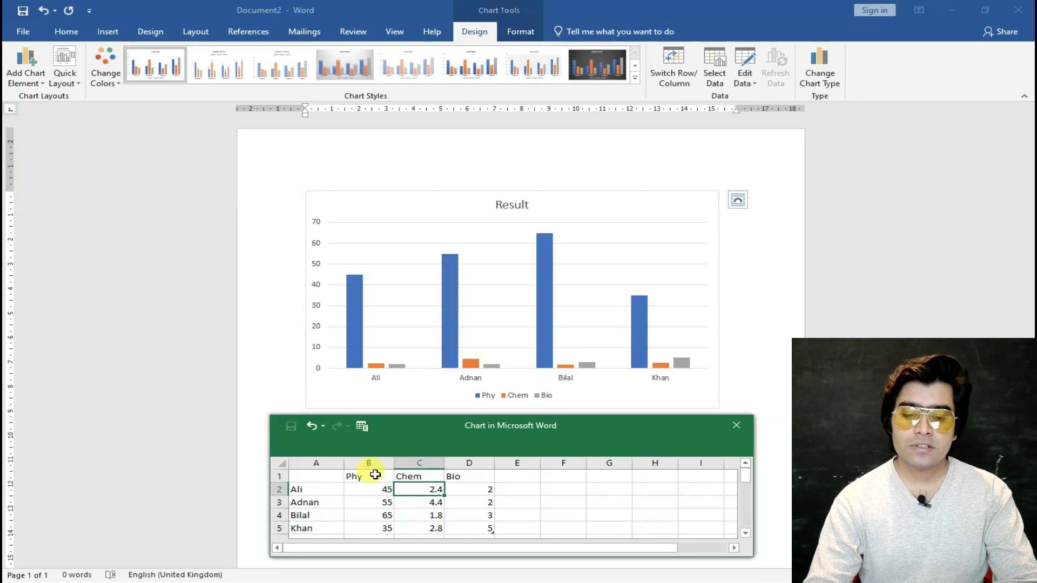
text(67)
key(Return)
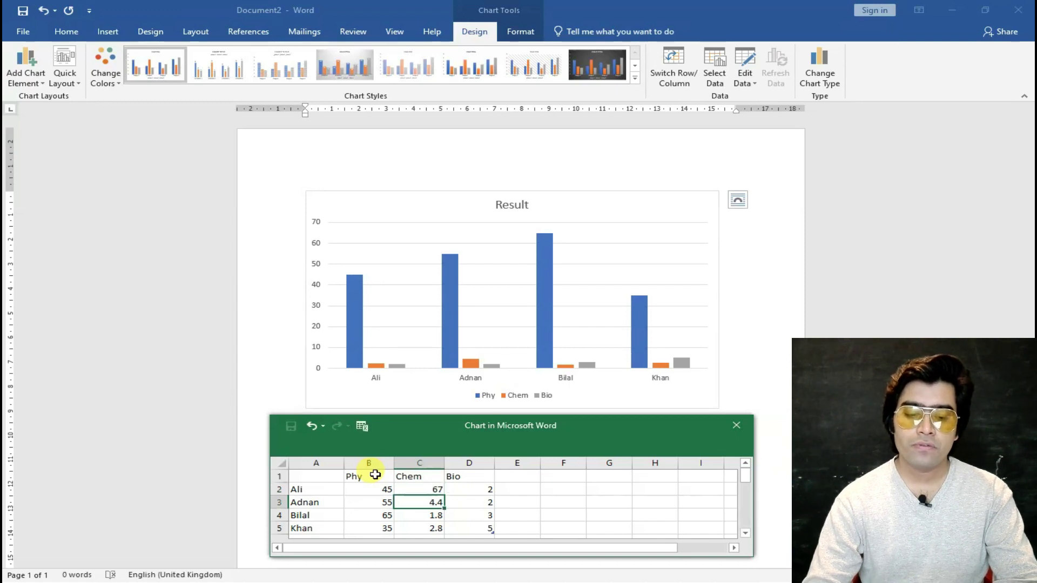
text(54)
key(Return)
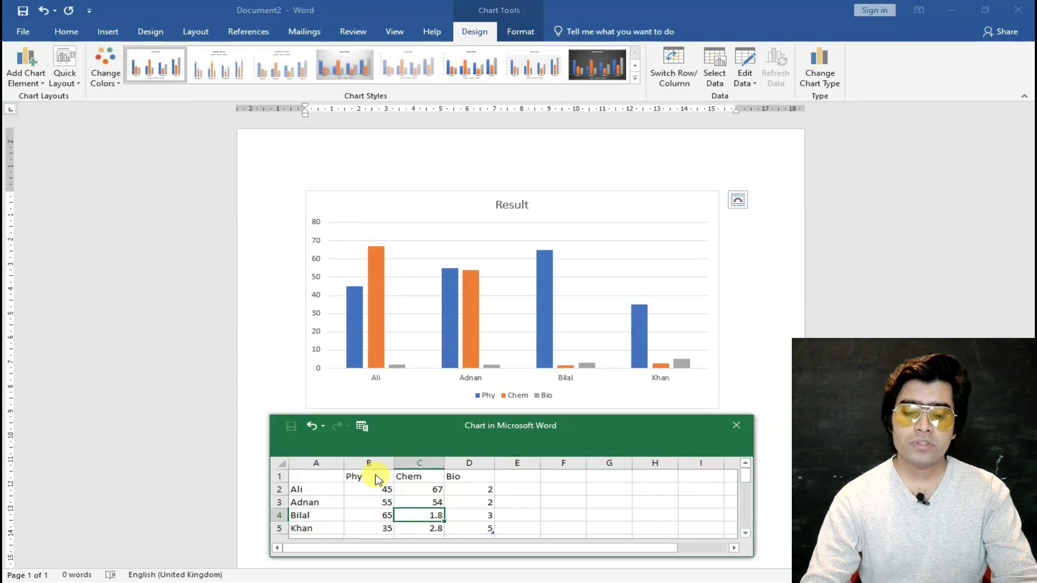
text(98)
key(Return)
text(26)
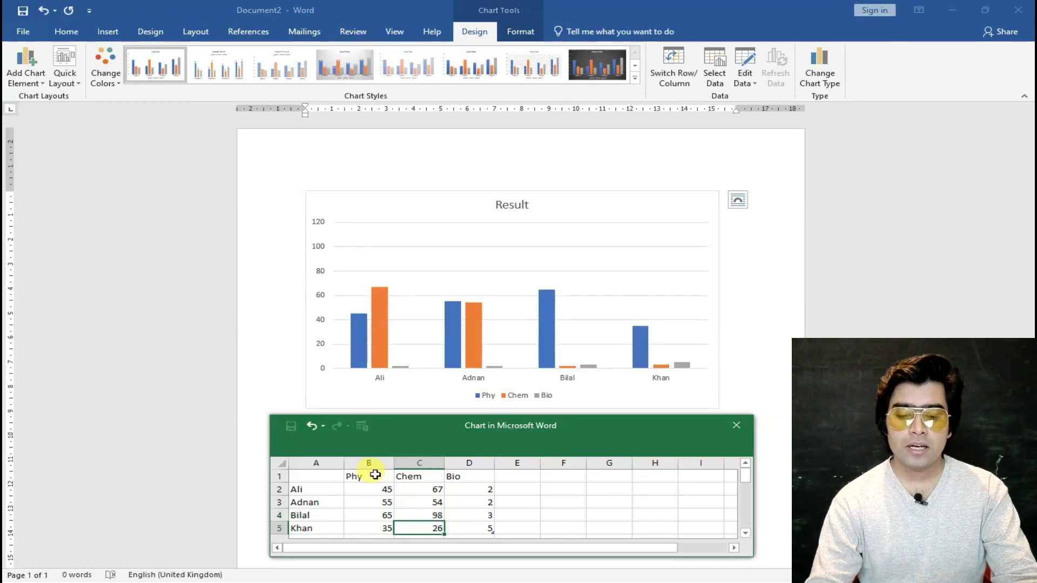
Enter the Bio marks 98, 65, 25 and 59 in cells D2 to D5
key(Up)
key(Up)
key(Up)
key(Up)
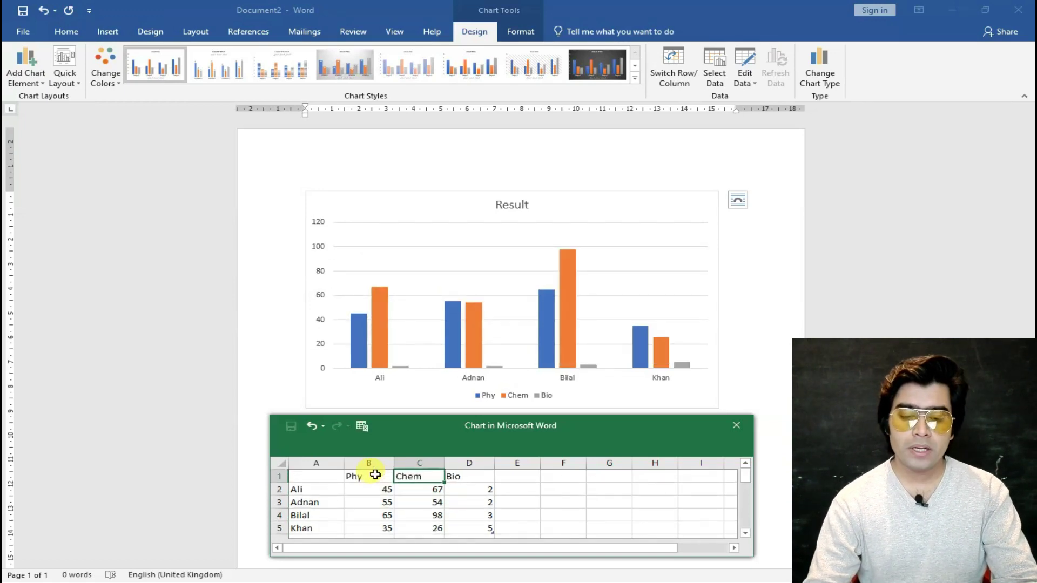
key(Right)
key(Down)
text(98)
key(Return)
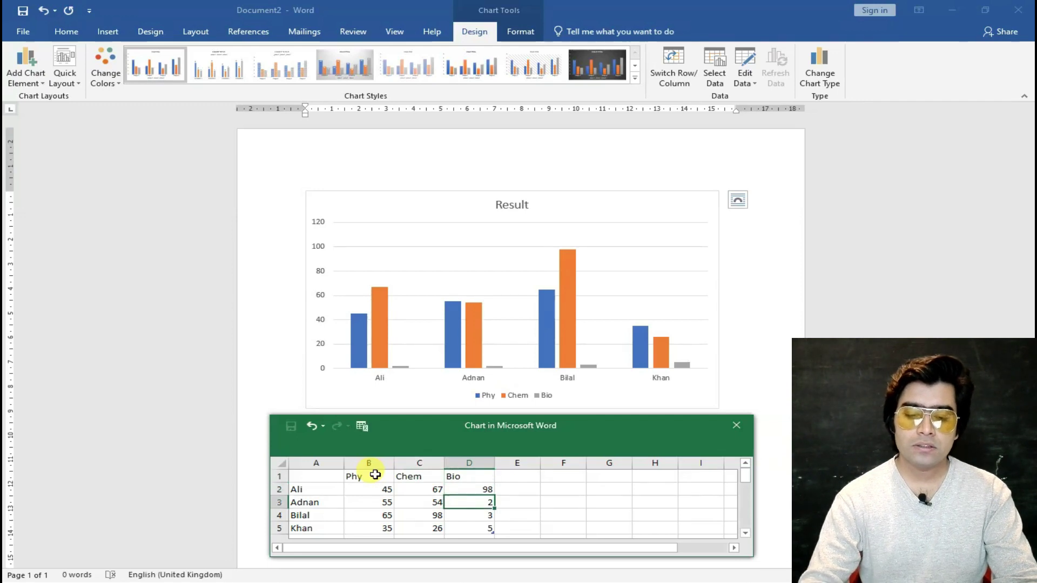
text(65)
key(Return)
text(25)
key(Return)
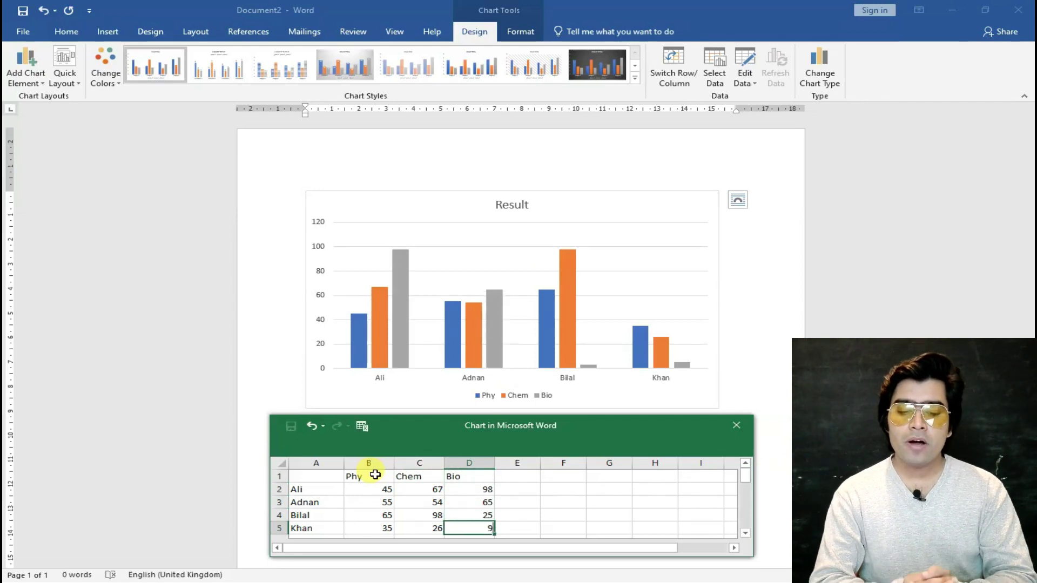
text(9)
key(Return)
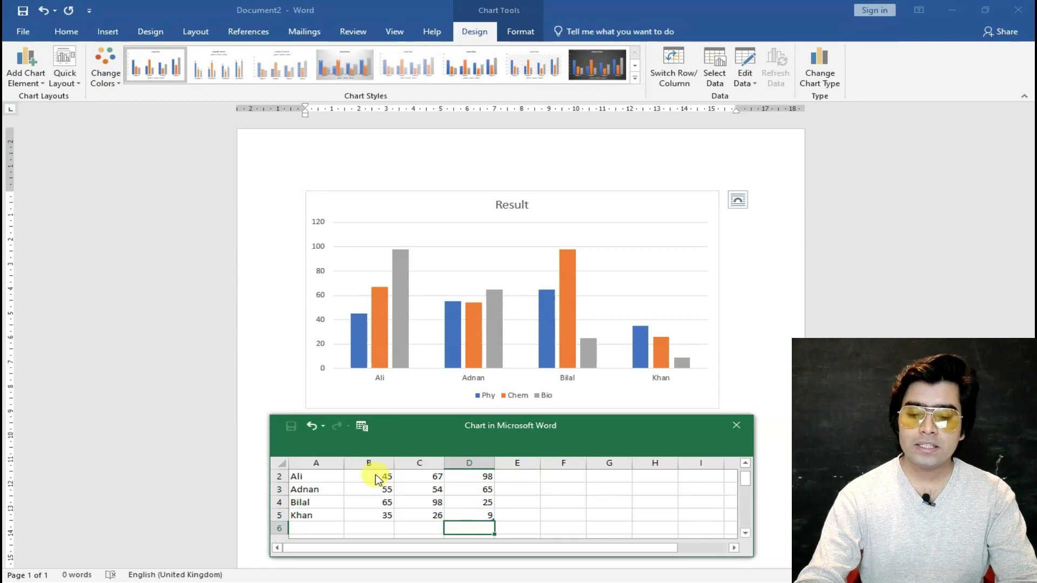
key(Up)
text(5)
key(Return)
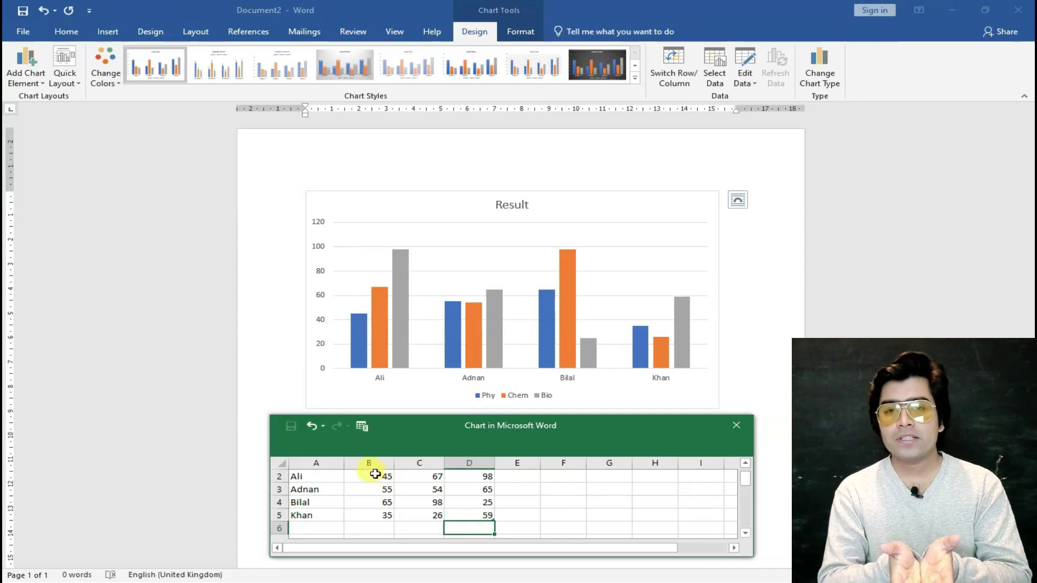
Close the chart's data sheet and return to the document
key(alt)
key(alt)
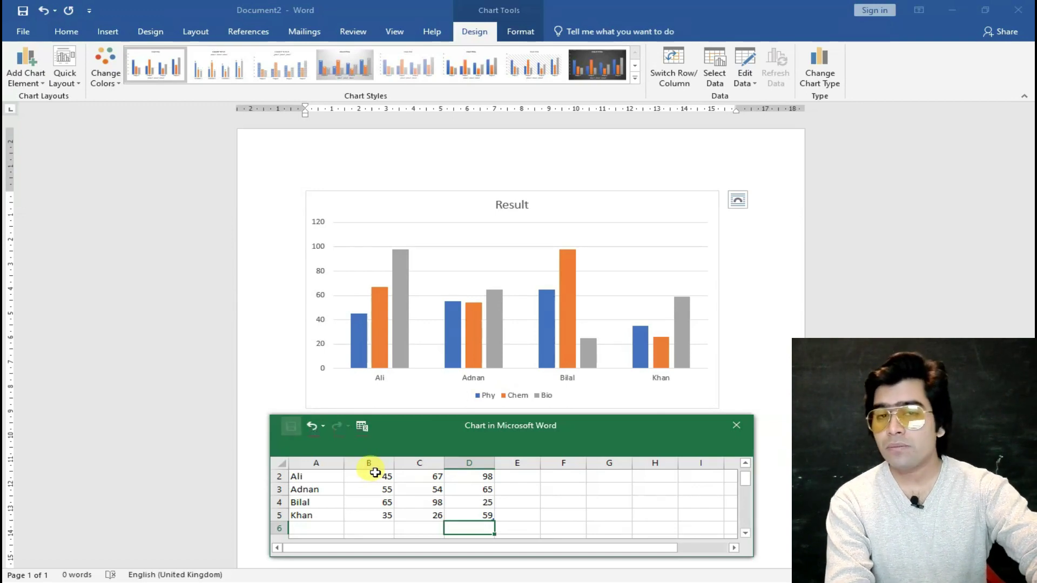
key(alt+F4)
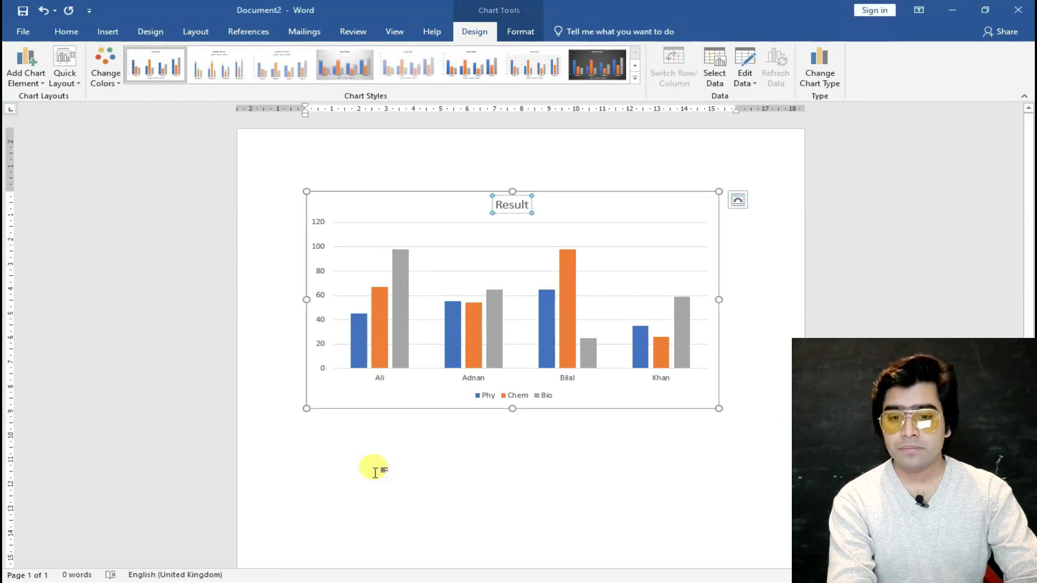
Apply the chart style with hollow outlined columns and the legend below the title to the Result chart
key(alt)
key(j)
key(c)
key(s)
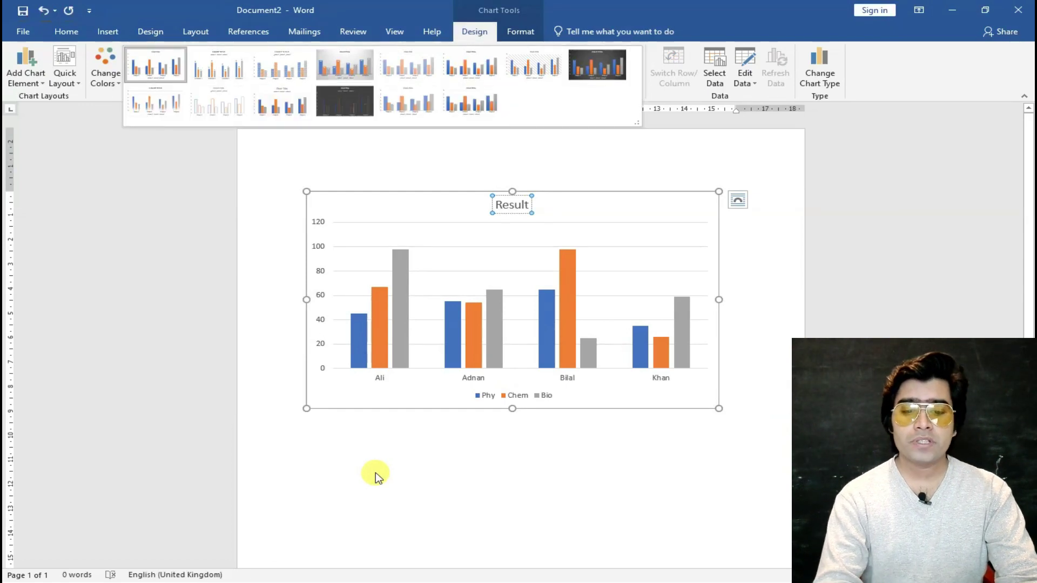
key(Return)
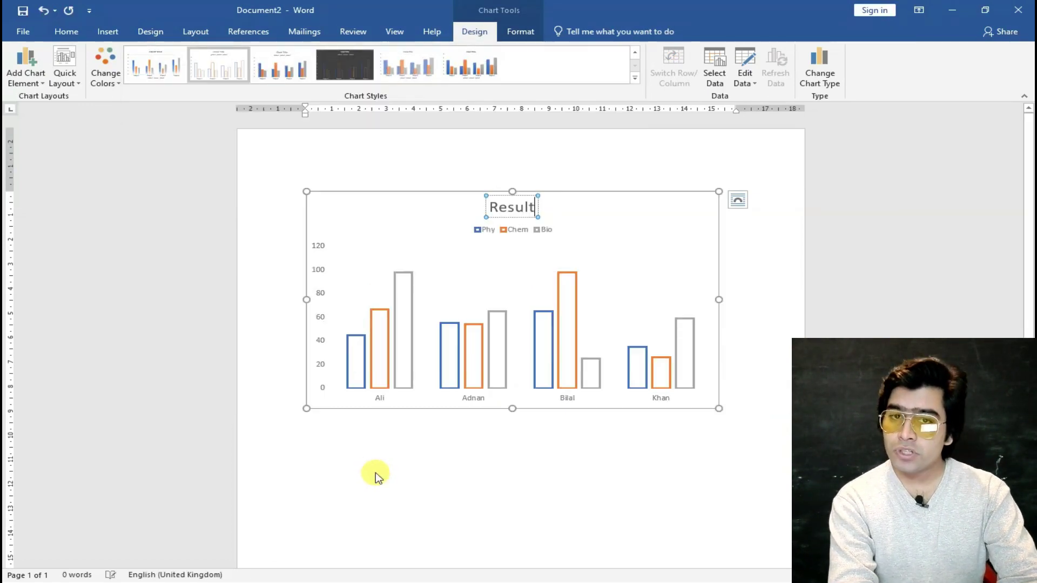
Change the Result chart's type from Clustered Column to Pie
key(alt)
key(j)
key(c)
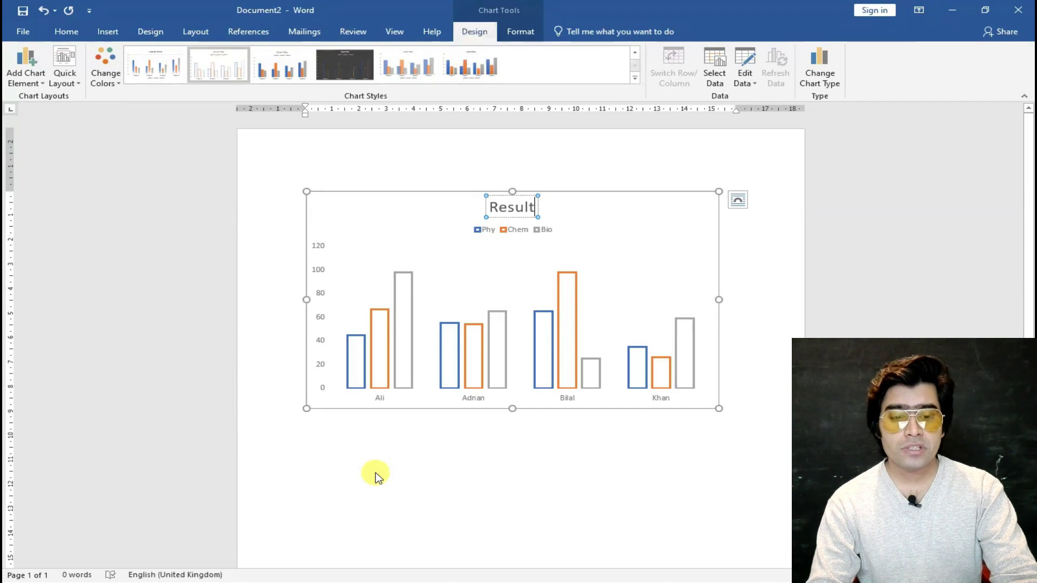
key(c)
key(Tab)
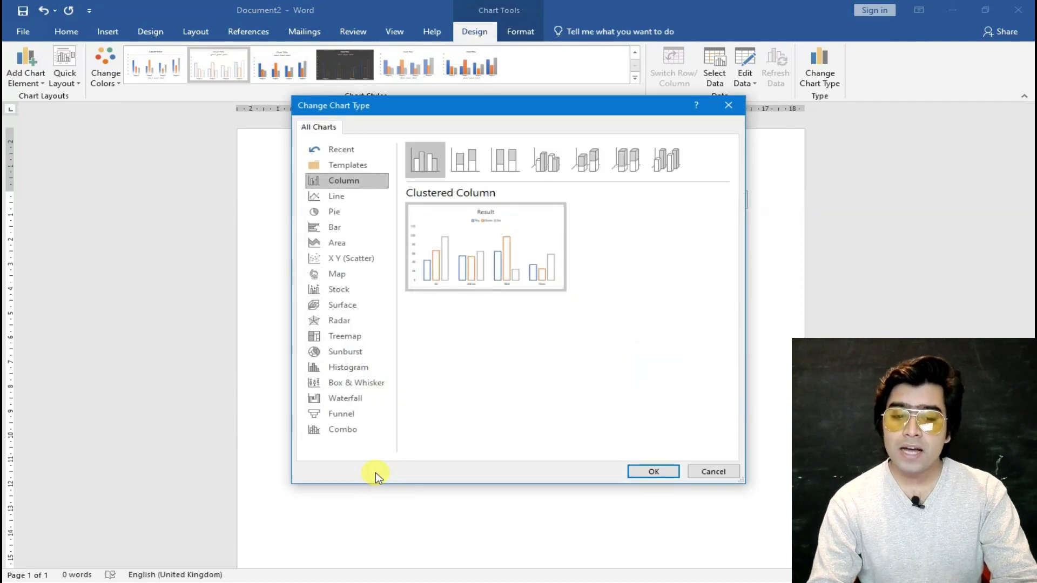
key(Down)
key(Down)
key(Down)
key(Down)
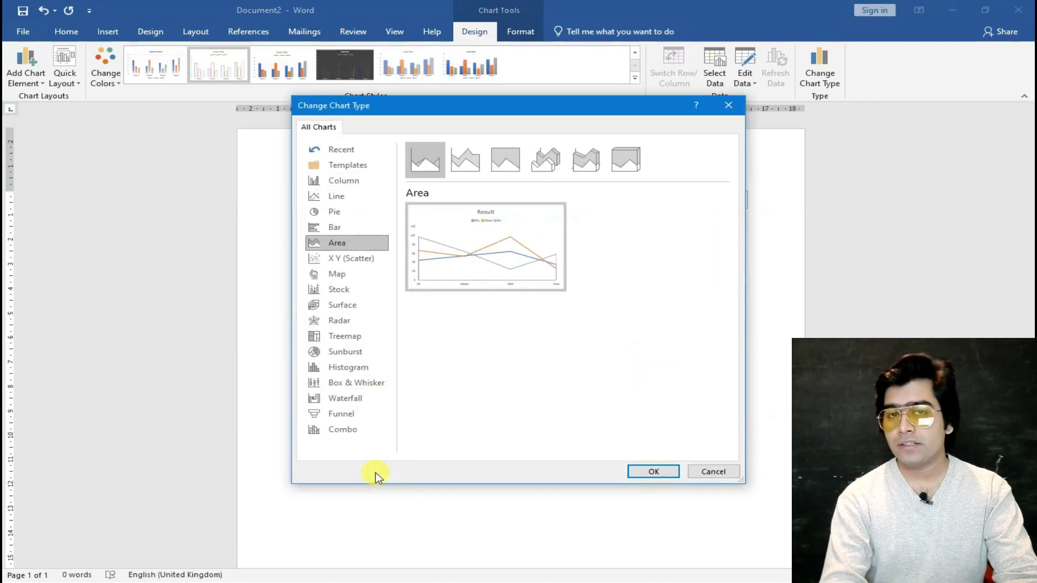
key(Up)
key(Up)
key(Return)
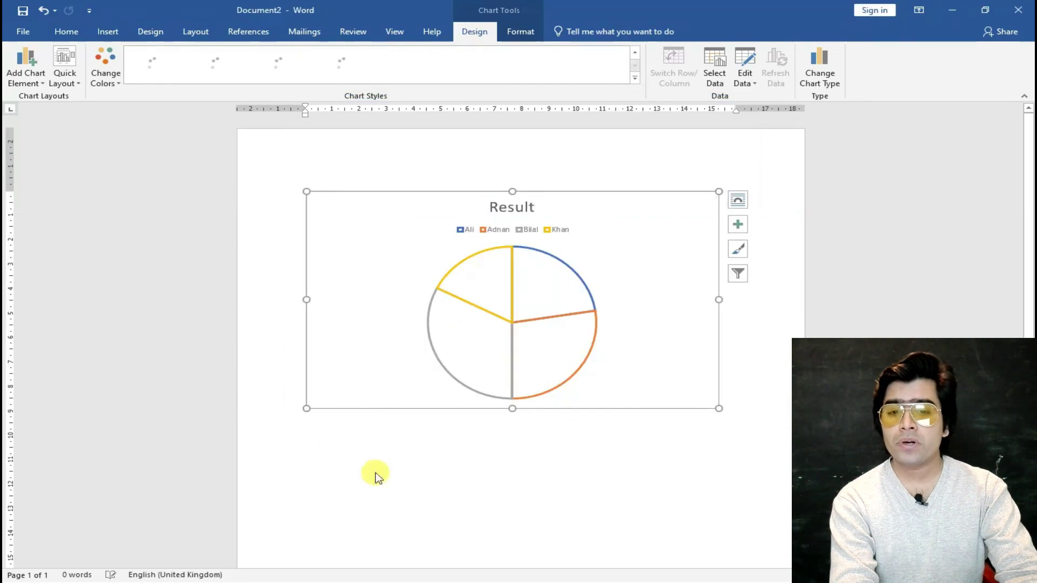
Apply the chart style with a grey gradient background, percentage labels and a legend beside the pie to the Result chart
key(alt)
key(j)
key(c)
key(s)
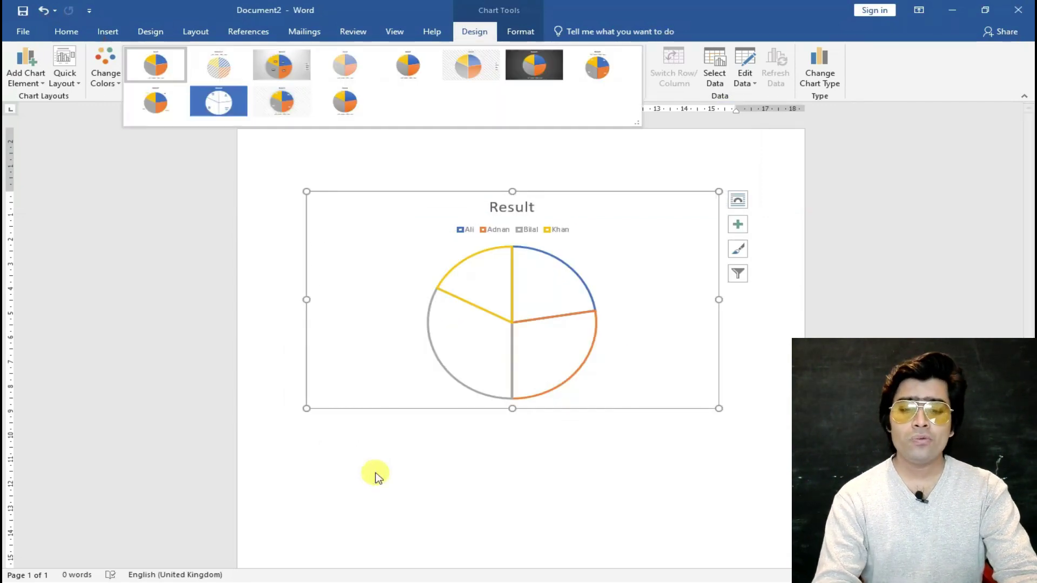
key(Right)
key(Right)
key(Return)
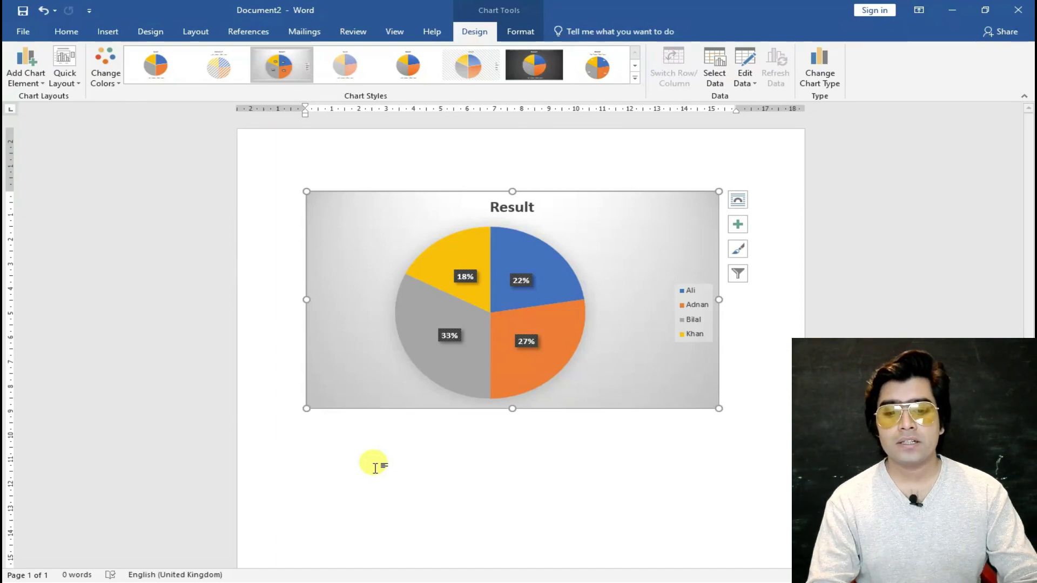
Delete the Result pie chart so the document is empty
click(375, 467)
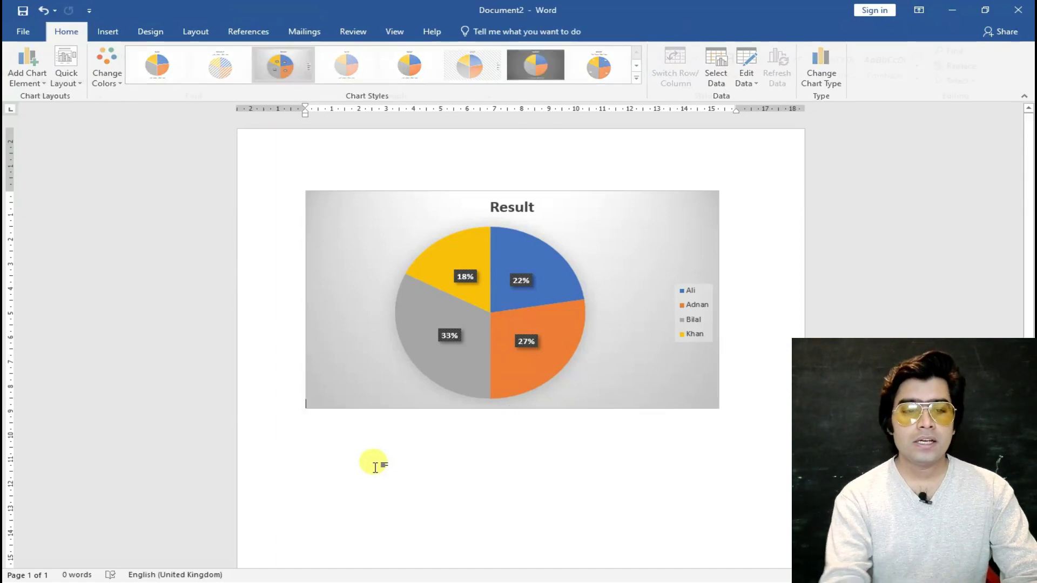
key(ctrl+a)
key(Delete)
Insert a blank-style header and replace its placeholder with the text "Computer"
key(alt)
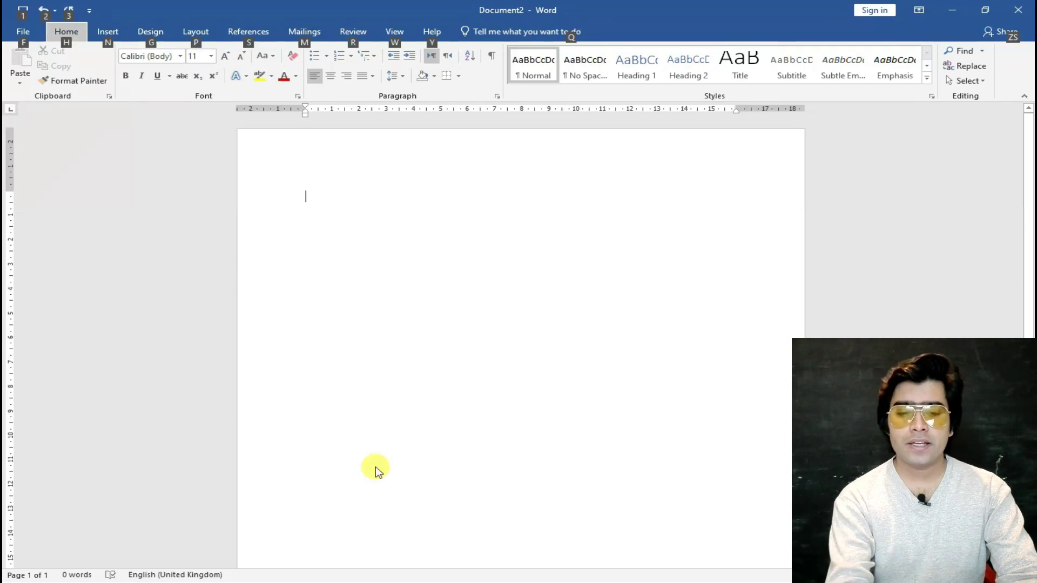
key(n)
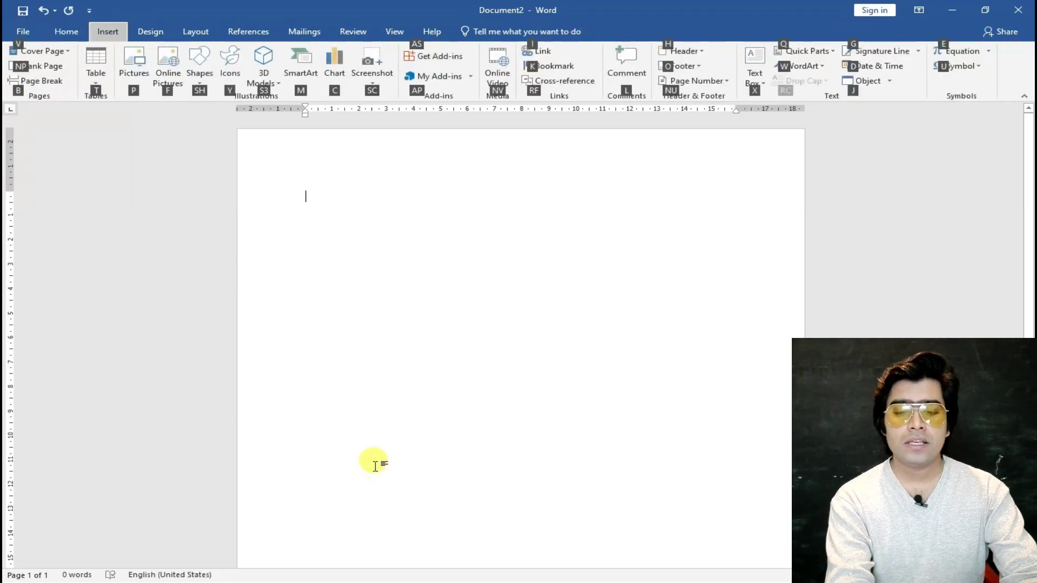
key(alt)
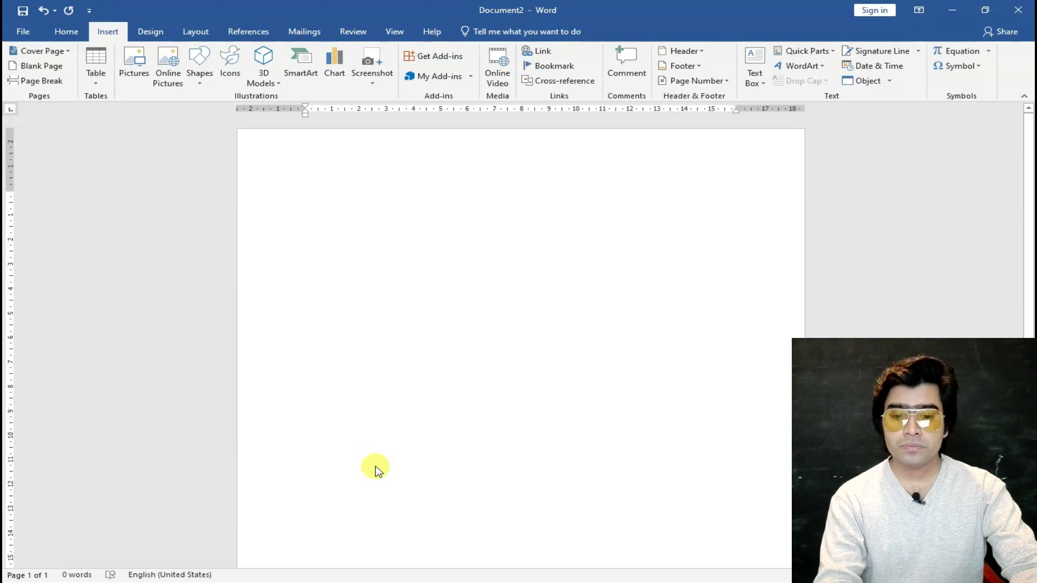
scroll(375, 466, down, 6)
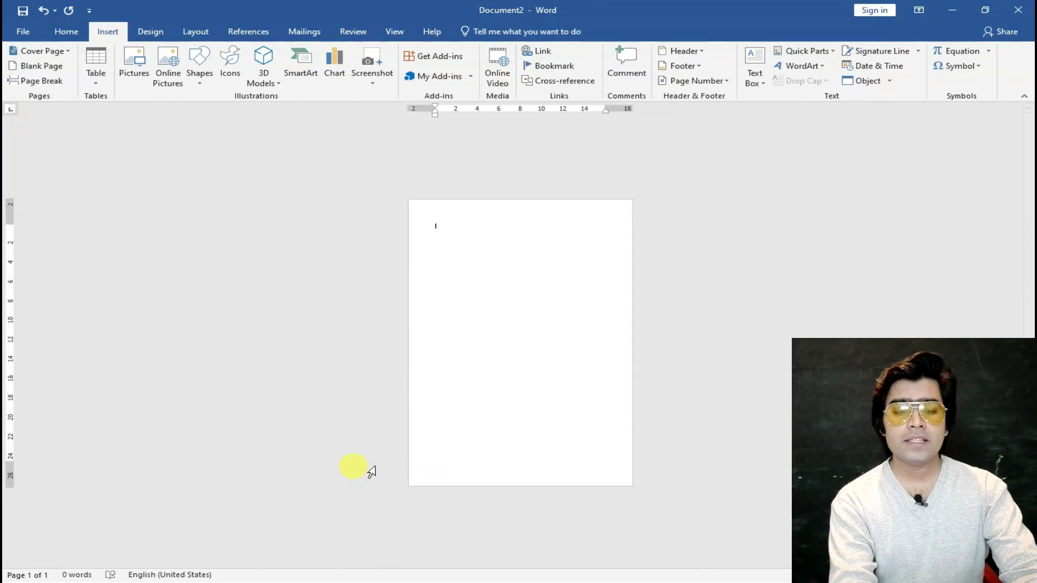
key(alt)
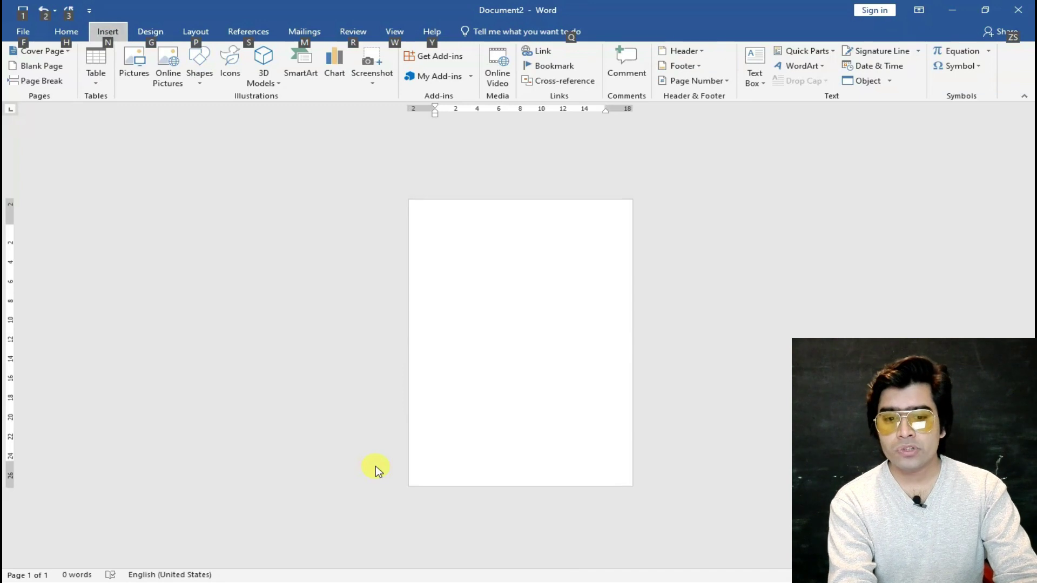
key(n)
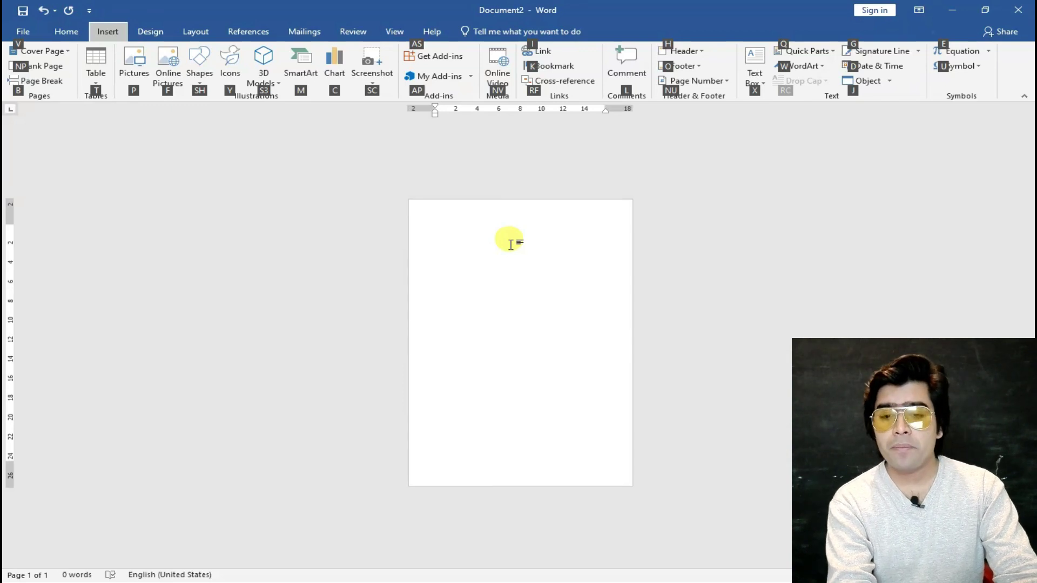
key(h)
key(Return)
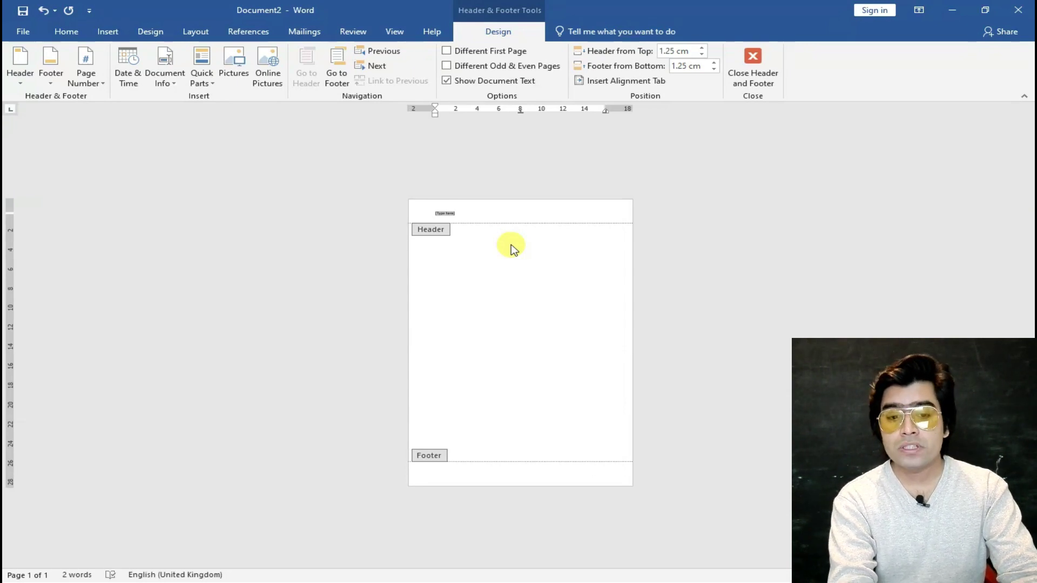
text(aomputer)
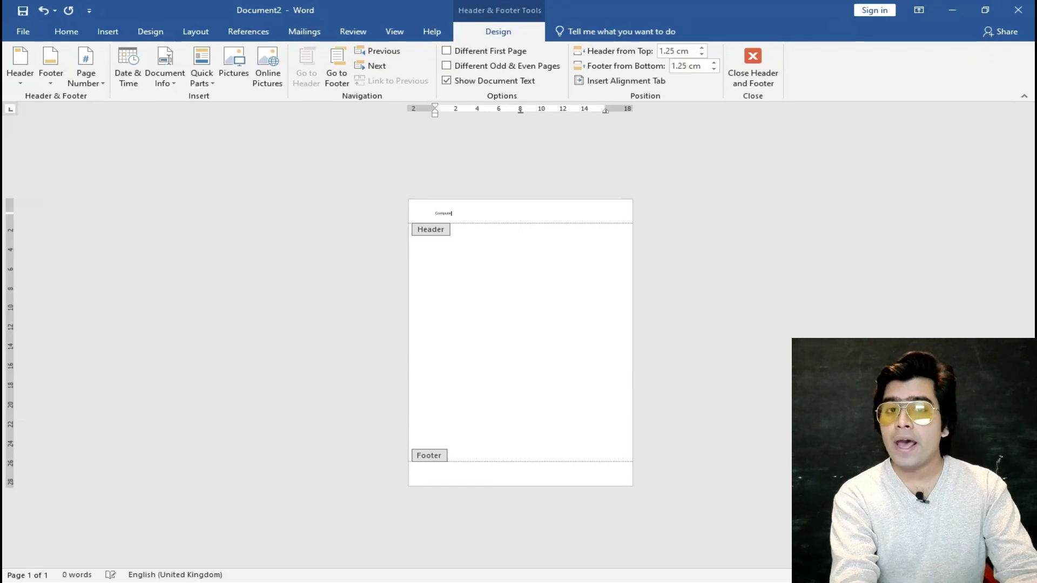
Enlarge the header text "Computer" until it spans about half the page width
key(ctrl+a)
key(ctrl+bracketright)
key(ctrl+bracketright)
key(ctrl+bracketright)
key(ctrl+bracketright)
key(ctrl+bracketright)
key(ctrl+bracketright)
key(ctrl+bracketright)
key(ctrl+bracketright)
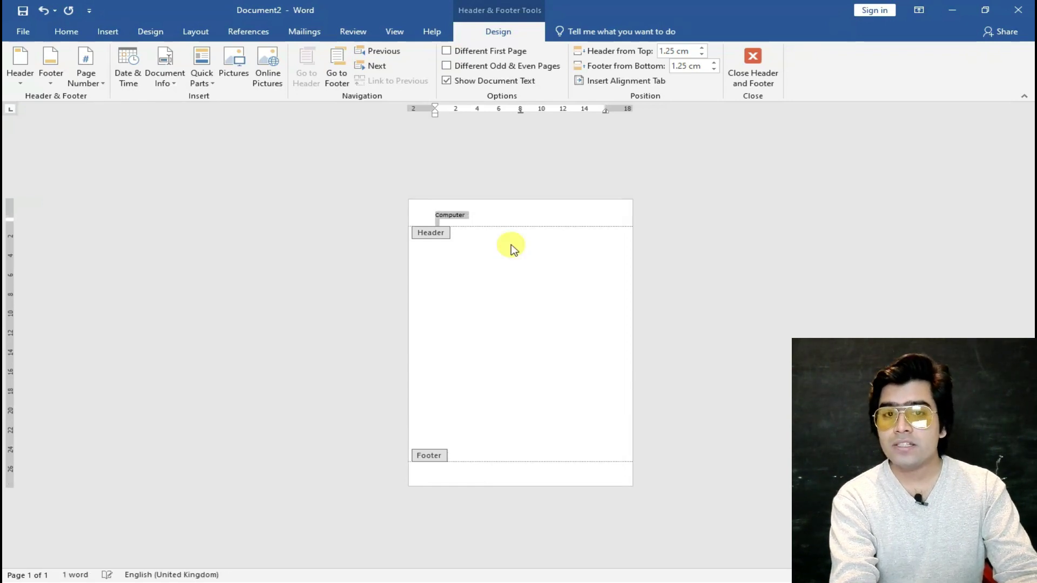
key(ctrl+bracketright)
key(ctrl+bracketright)
key(ctrl+bracketright)
key(ctrl+bracketright)
key(ctrl+bracketright)
key(ctrl+bracketright)
key(ctrl+bracketright)
key(ctrl+bracketright)
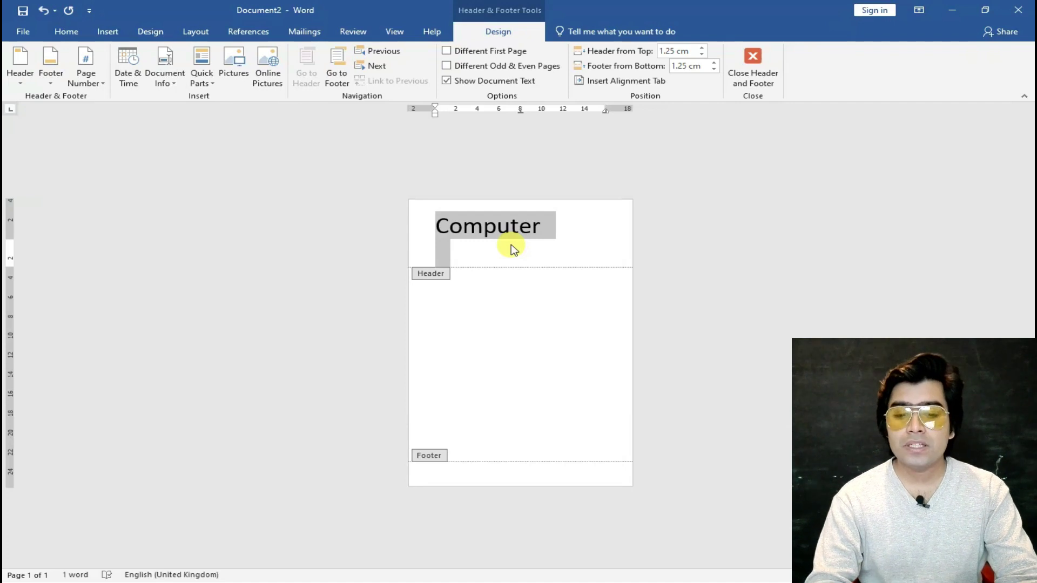
Remove the empty line below "Computer" in the header
key(Down)
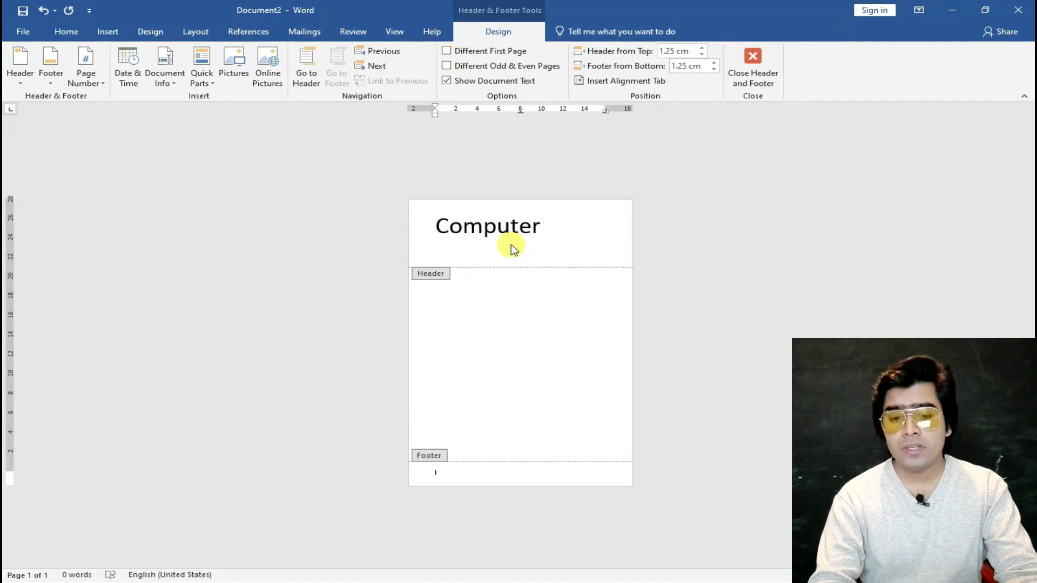
key(Up)
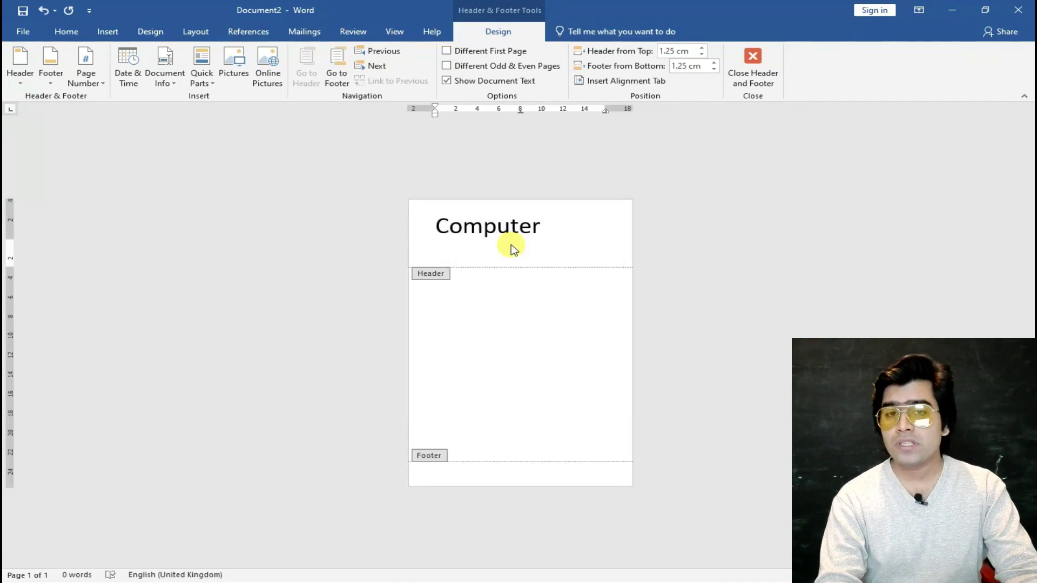
key(BackSpace)
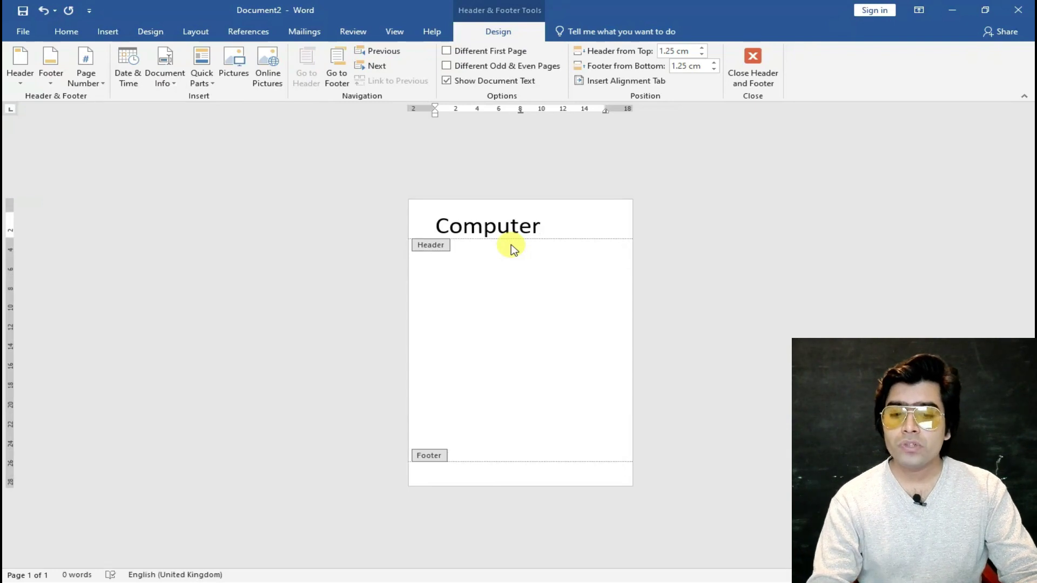
Make the header text "Computer" bold and italic and return to the document body
key(ctrl+a)
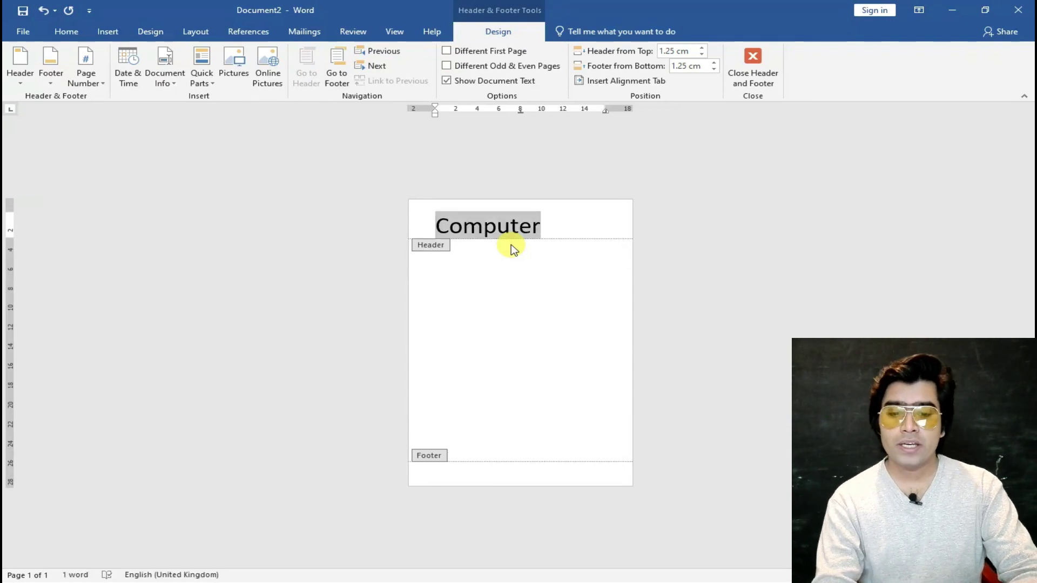
key(ctrl+i)
key(ctrl+b)
double_click(512, 249)
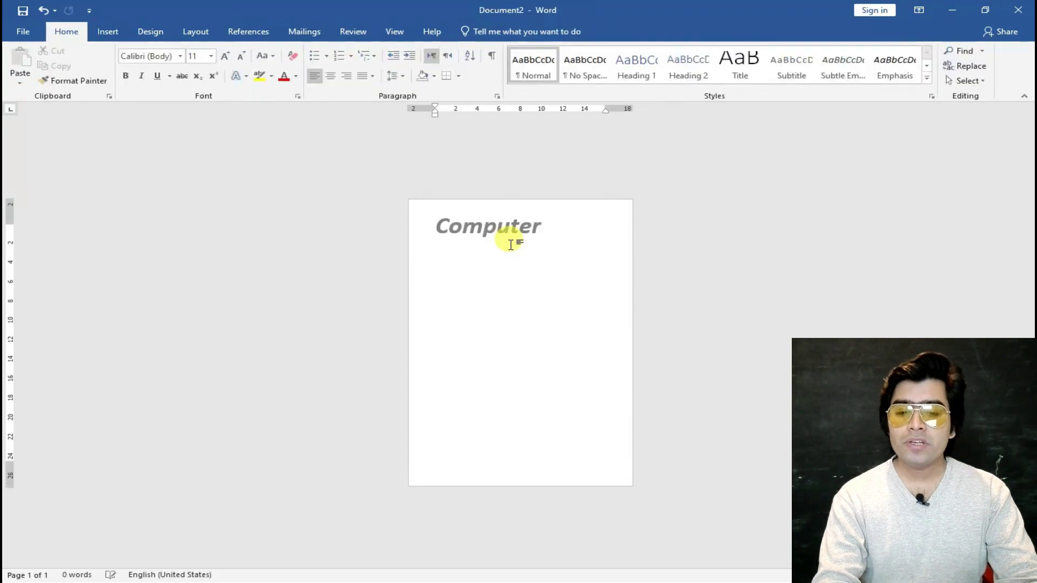
Add page breaks to extend the document to 12 pages
key(ctrl+Return)
key(ctrl+Return)
key(ctrl+Return)
Display multiple pages side by side, small enough to see the header on every page
key(alt)
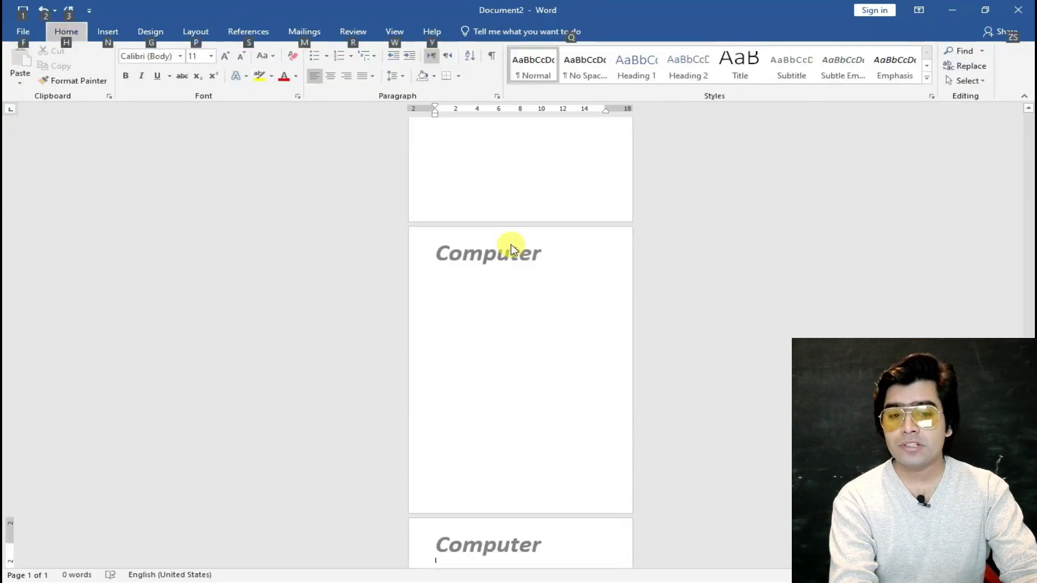
key(w)
key(m)
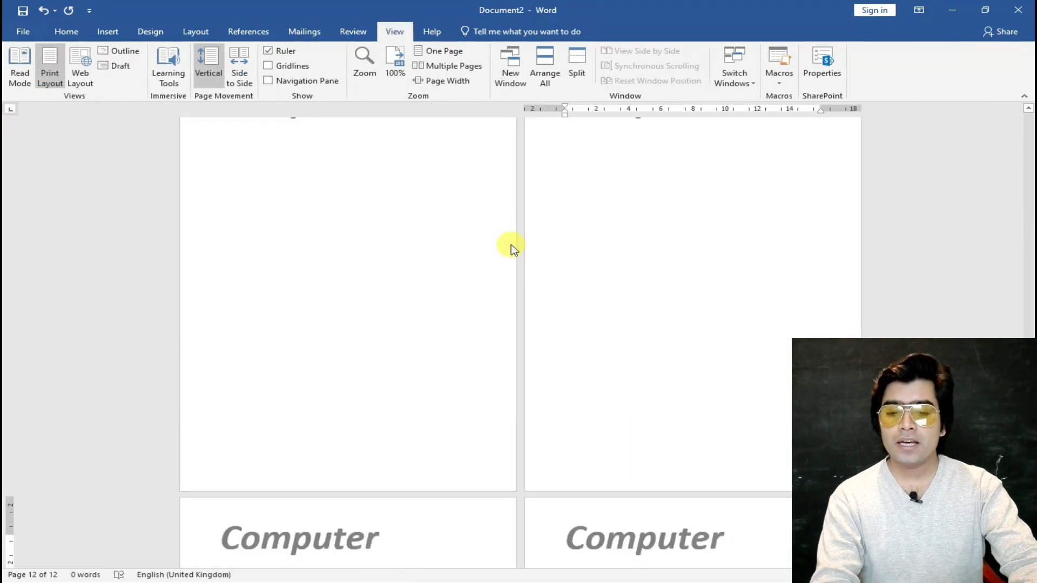
scroll(512, 250, down, 5)
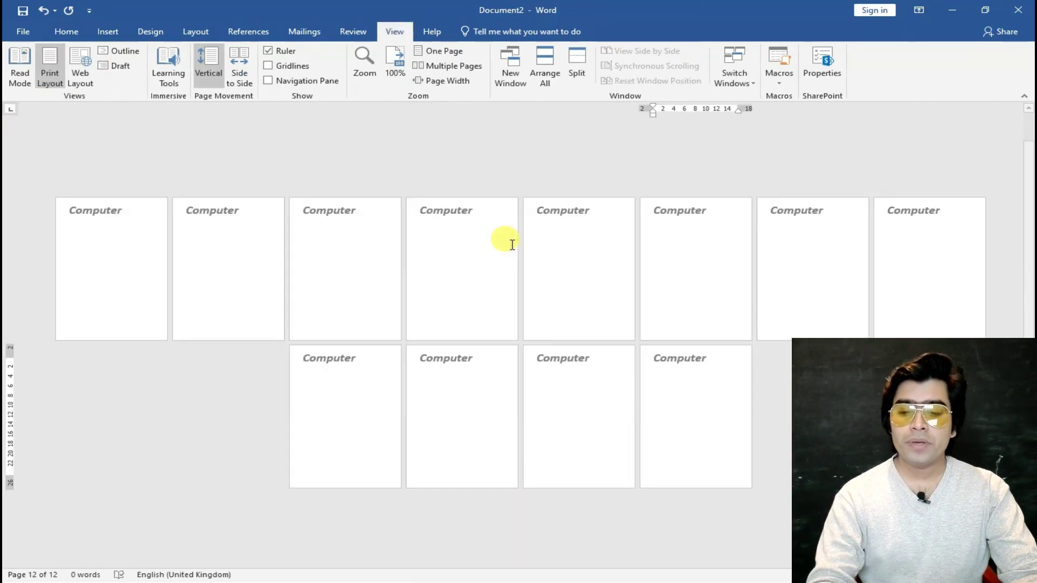
Add ten more page breaks at the end of the document to reach 22 pages
key(ctrl+End)
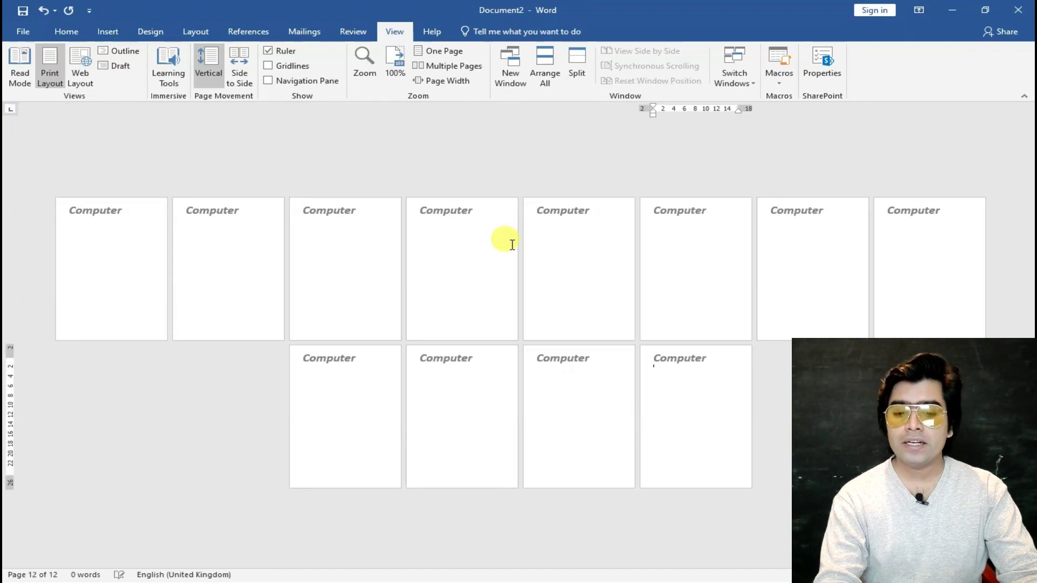
key(ctrl+Return)
key(ctrl+Return)
key(ctrl+Return)
key(ctrl+Return)
key(ctrl+Return)
key(ctrl+Return)
key(ctrl+Return)
key(ctrl+Return)
key(ctrl+Return)
key(ctrl+Return)
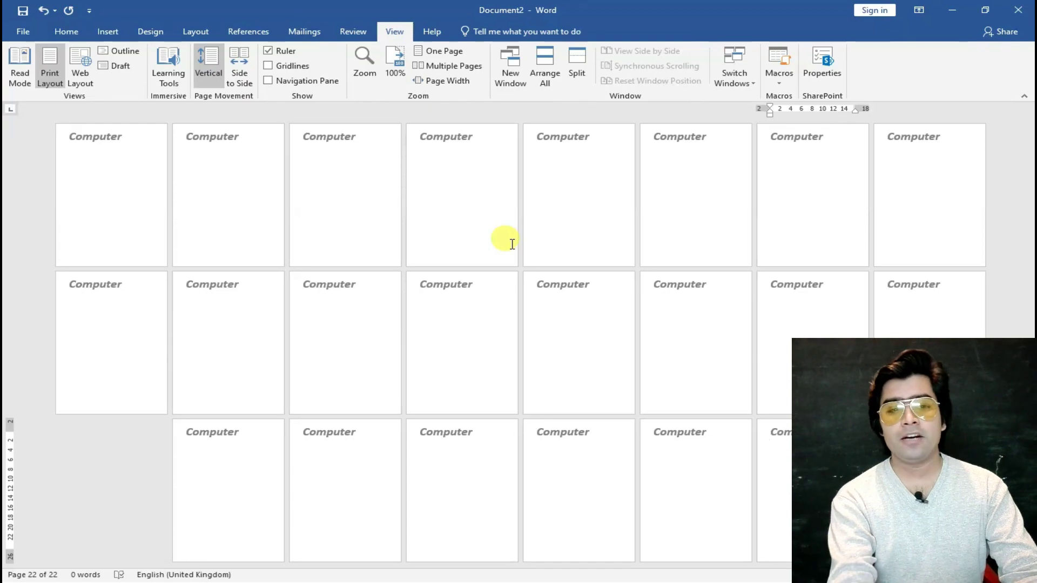
Insert a blank-style footer with the text "MS Office" in a larger font size and return to the document body
key(alt)
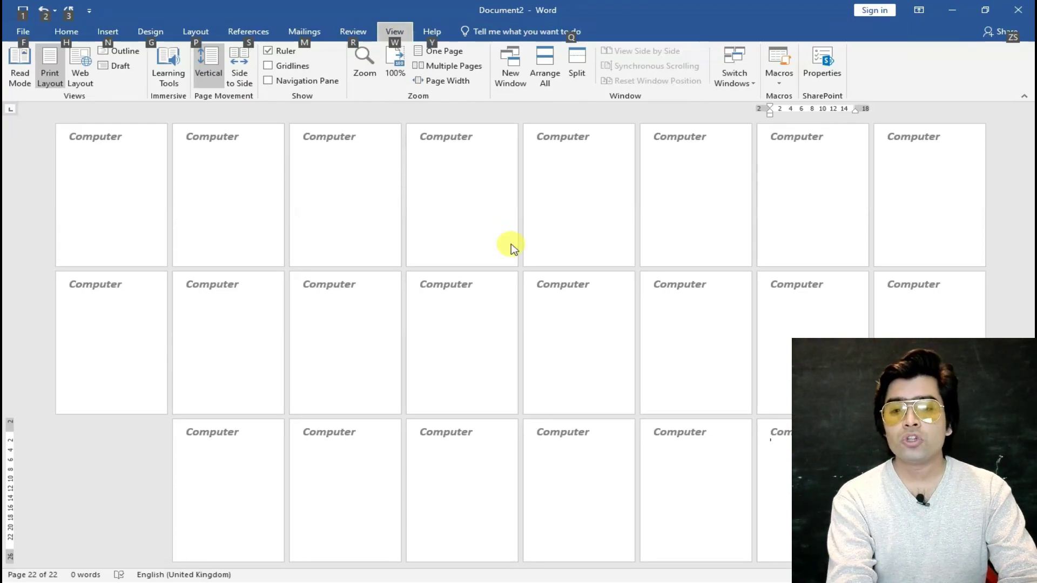
key(n)
key(o)
key(Return)
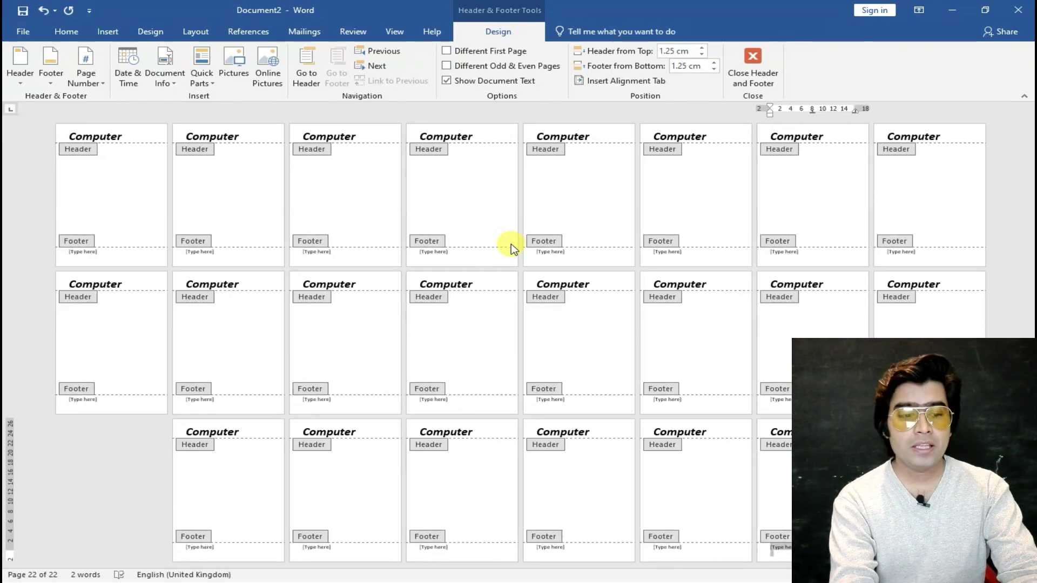
text(MS)
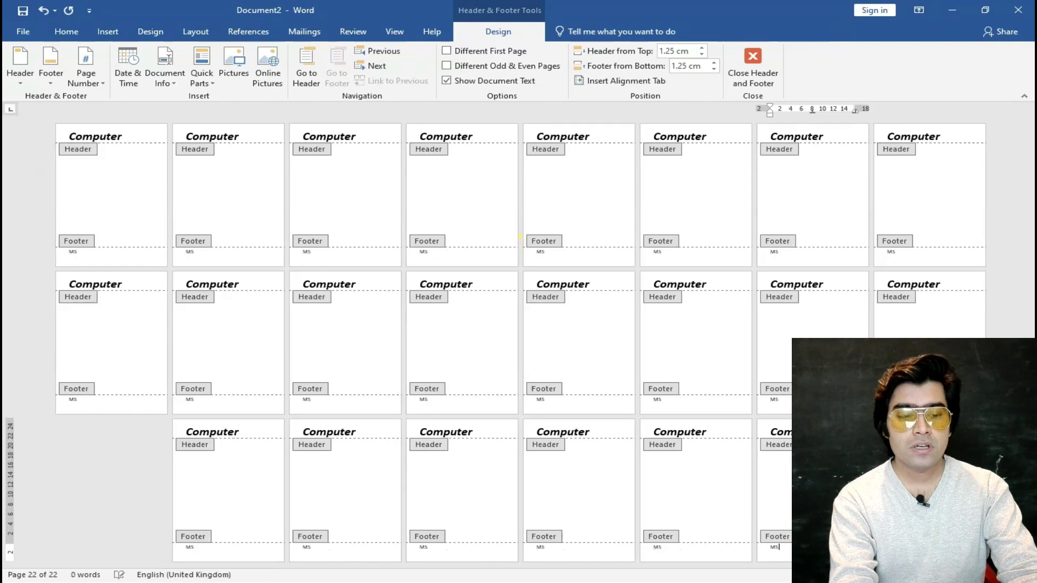
text( Office)
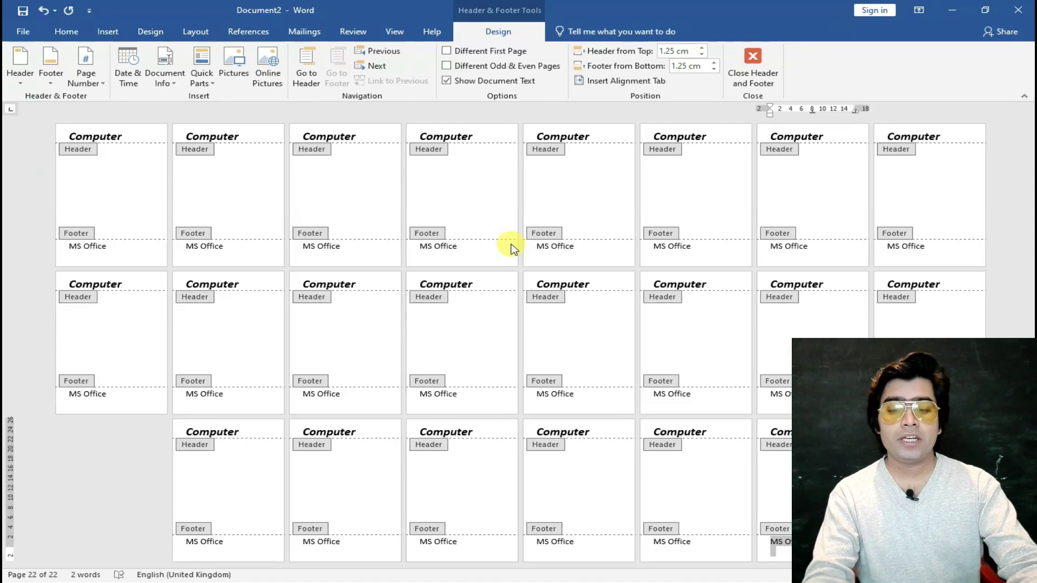
key(Escape)
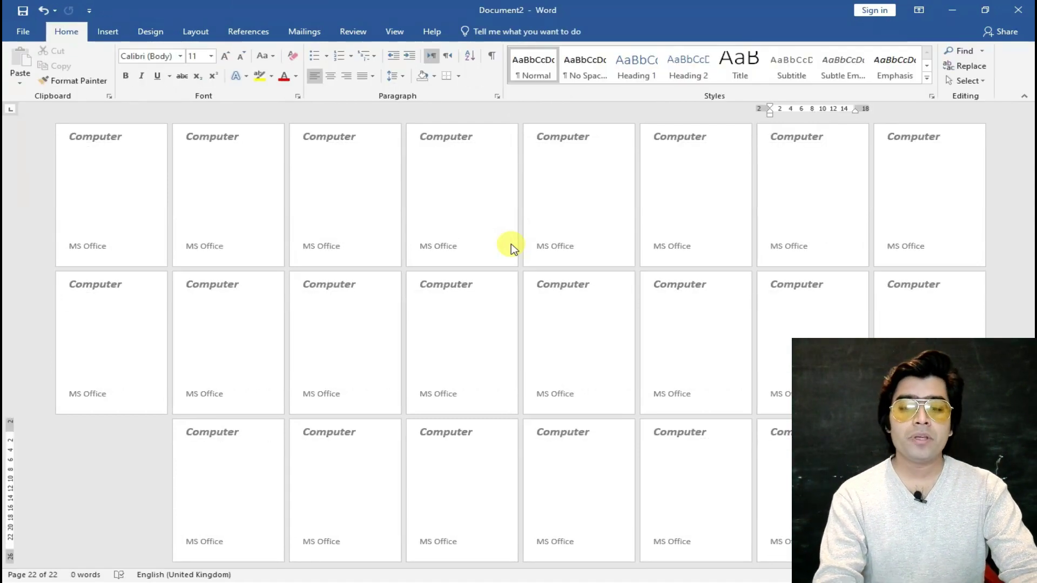
Close the document without saving it and create a new blank document
scroll(511, 249, up, 5)
scroll(511, 249, up, 2)
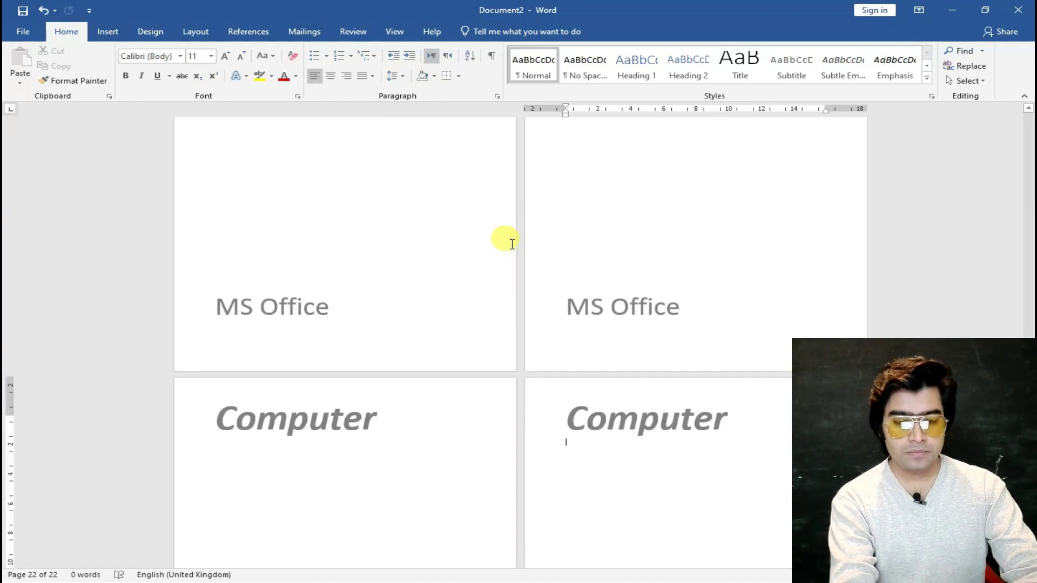
key(ctrl+Home)
key(alt+F4)
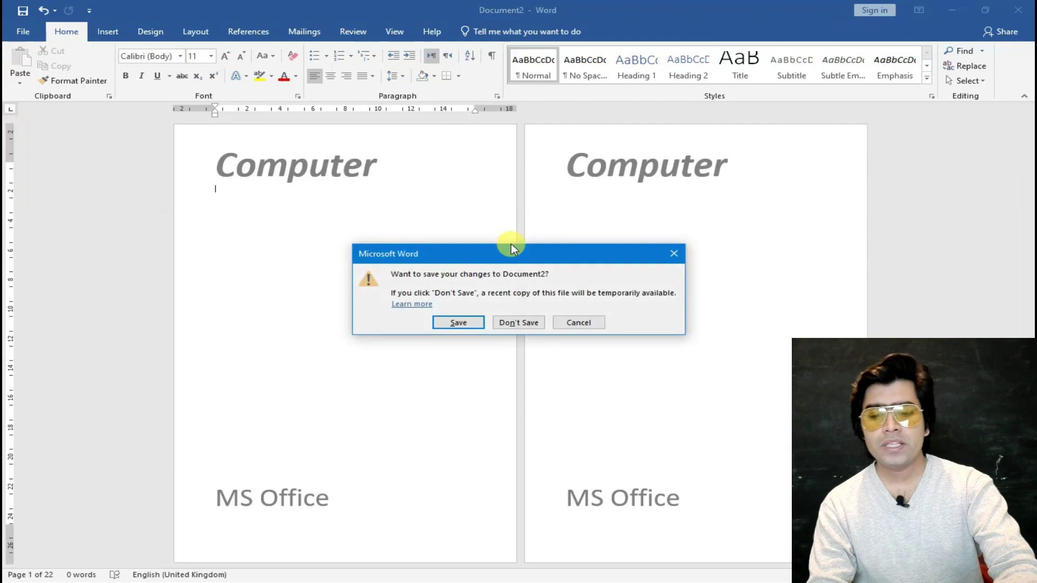
key(n)
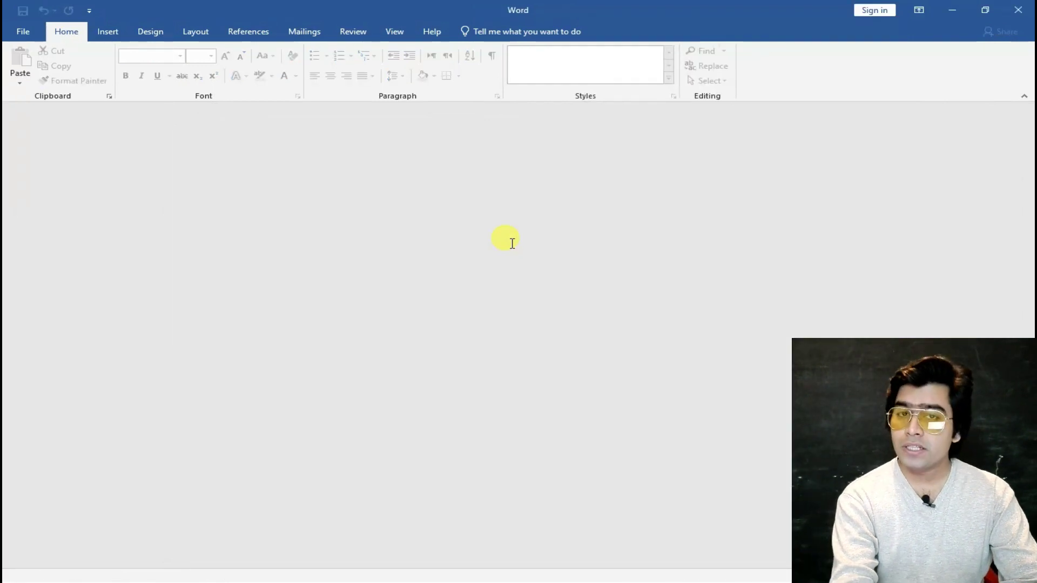
key(ctrl+n)
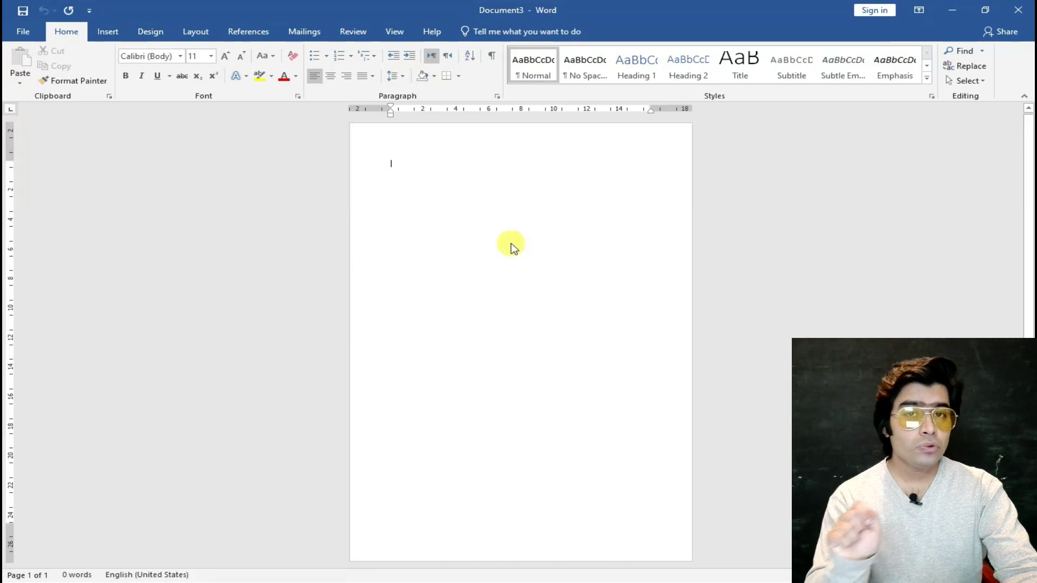
Insert a Plain Number 2 page number at the bottom of the page and return to the document body
scroll(513, 248, down, 4)
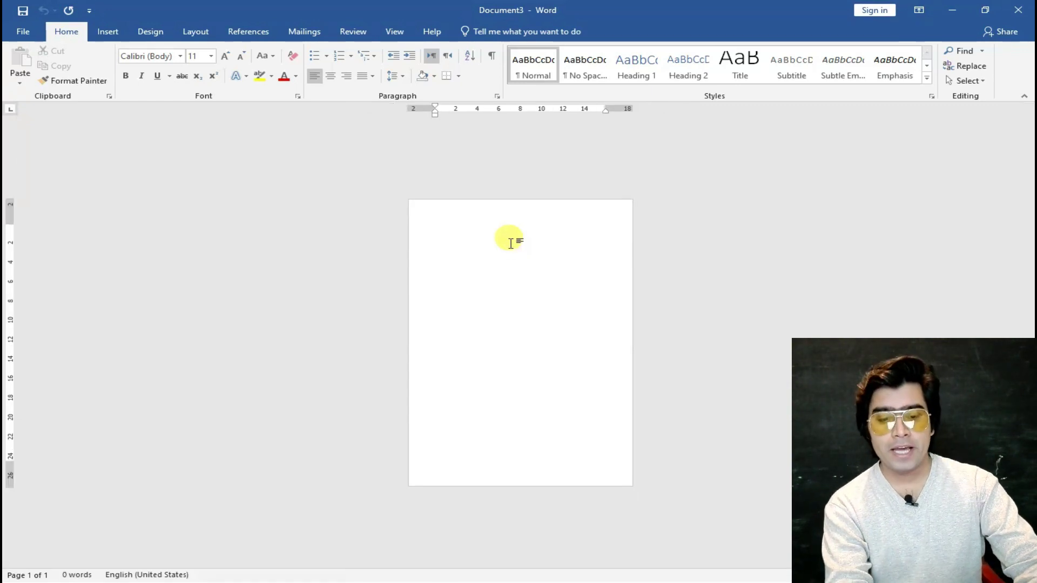
key(alt)
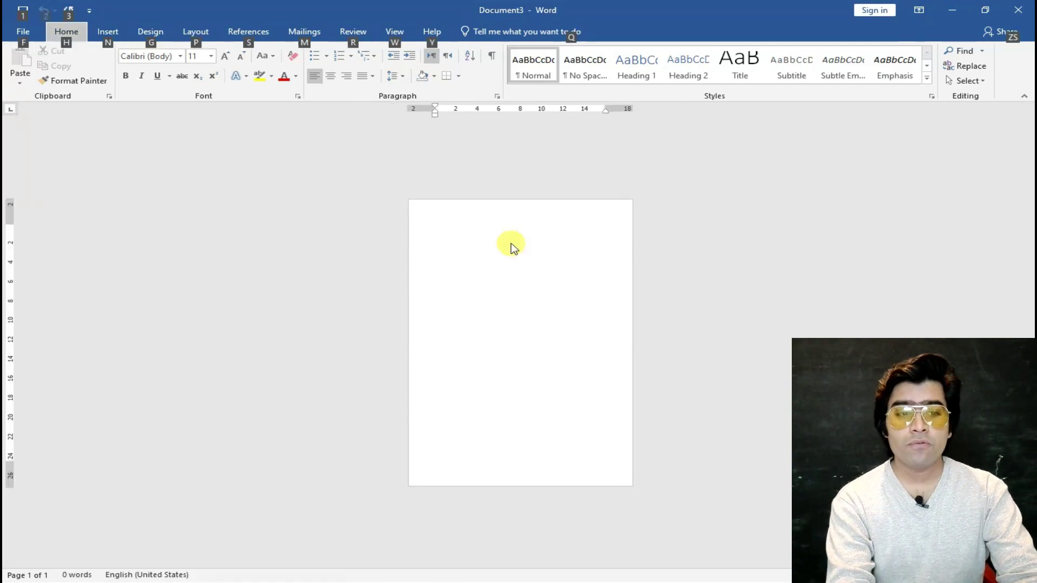
key(n)
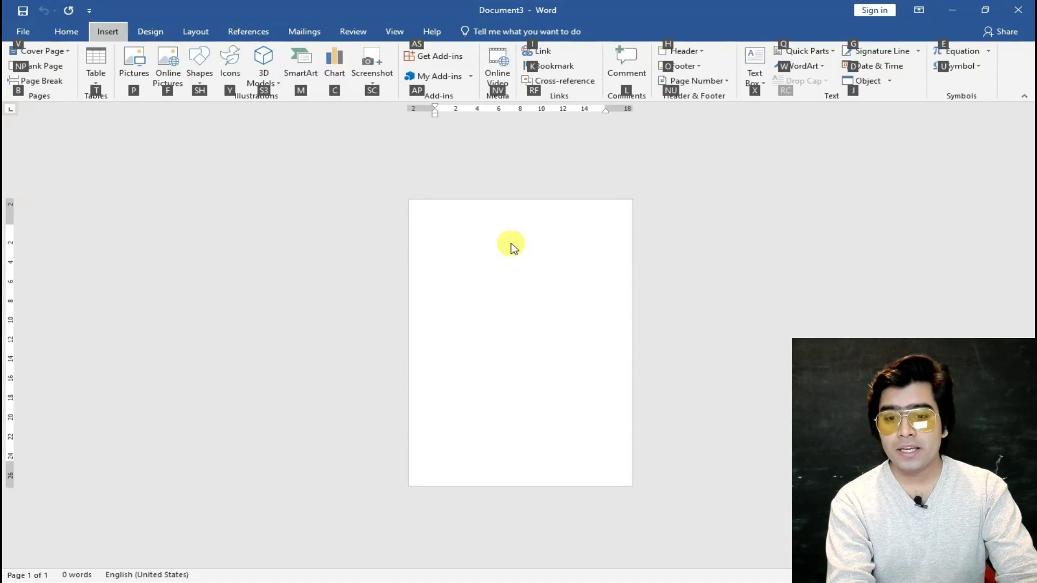
key(n)
key(u)
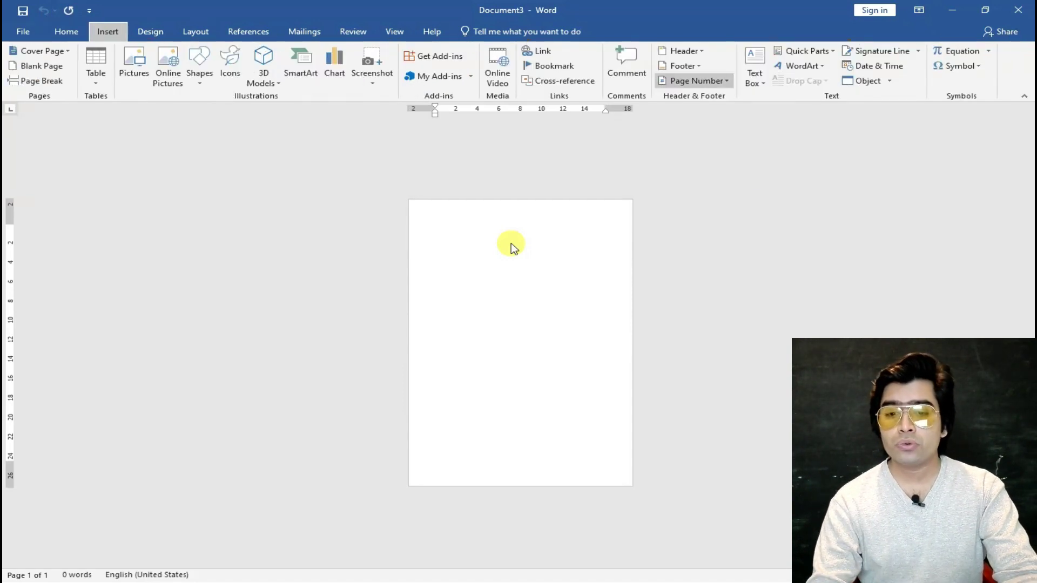
key(t)
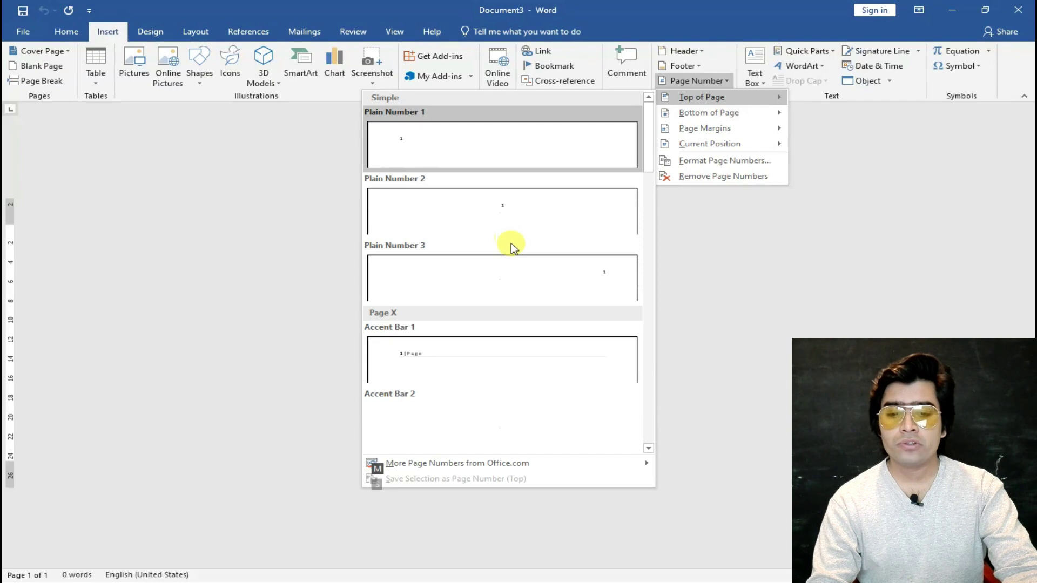
key(b)
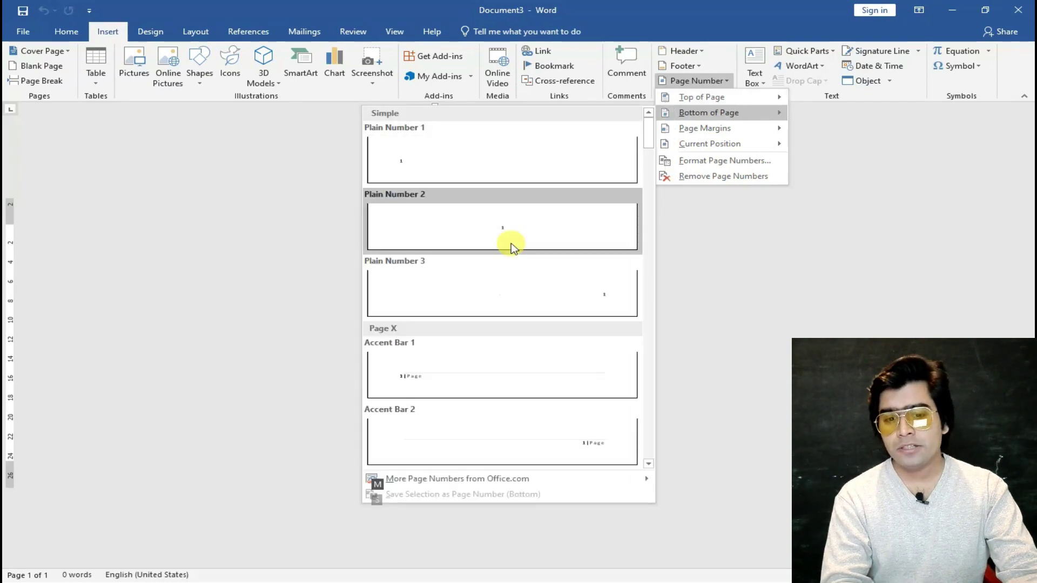
click(511, 249)
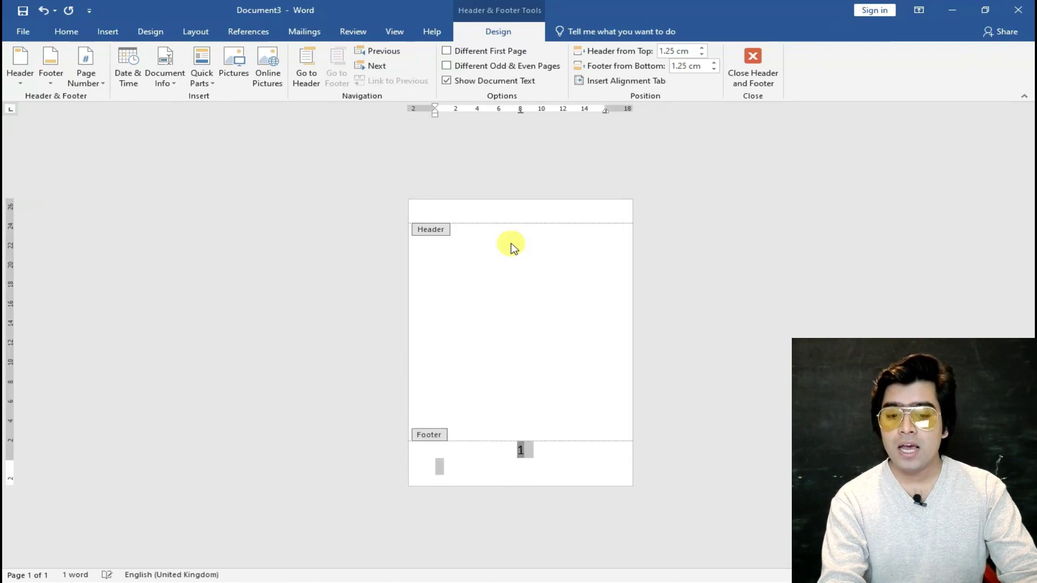
double_click(513, 249)
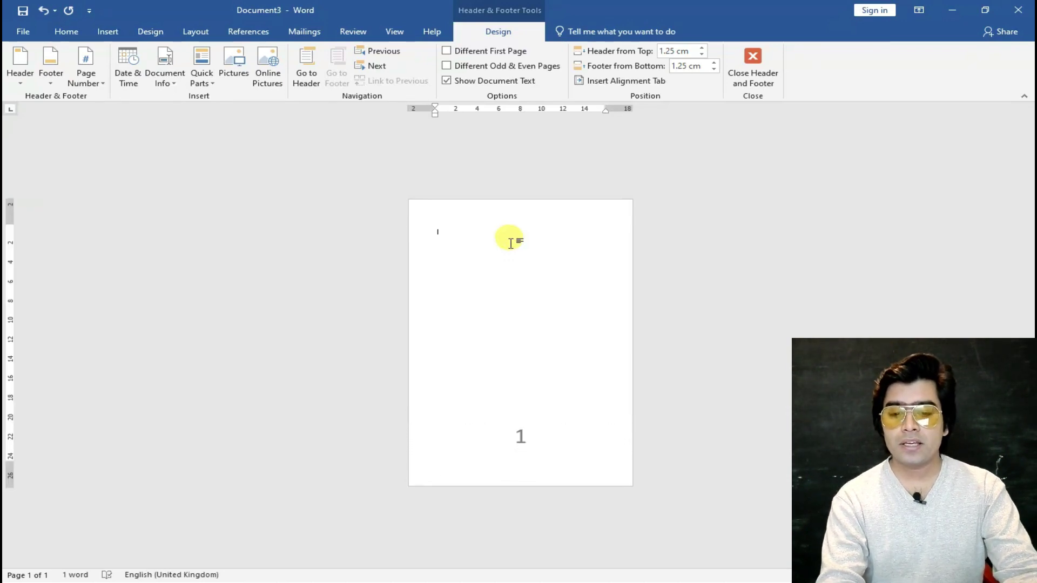
Add page breaks until the document has 22 numbered pages
key(ctrl+Return)
key(ctrl+Return)
key(ctrl+Return)
key(ctrl+Return)
key(ctrl+Return)
key(ctrl+Return)
key(ctrl+Return)
key(ctrl+Return)
key(ctrl+Return)
key(ctrl+Return)
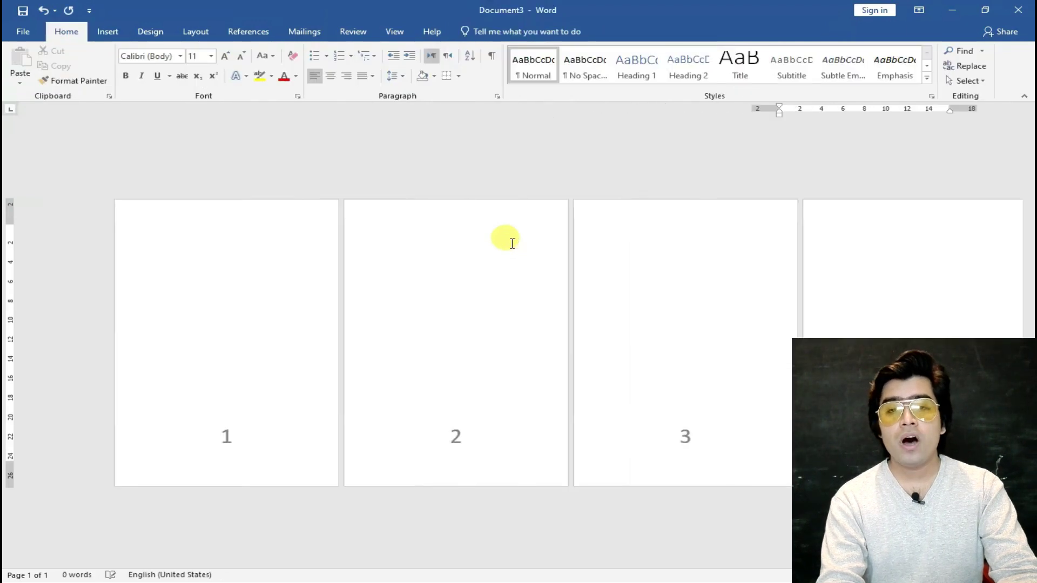
key(ctrl+Return)
key(ctrl+Return)
key(ctrl+Return)
key(ctrl+Return)
key(ctrl+Return)
key(ctrl+Return)
key(ctrl+Return)
key(ctrl+Return)
key(ctrl+Return)
key(ctrl+Return)
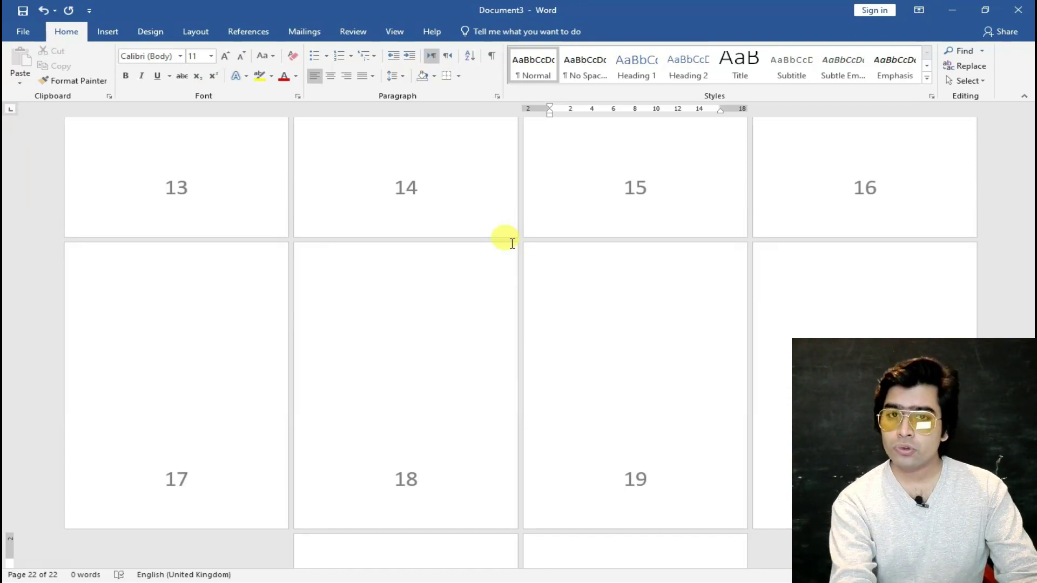
Clear the document's contents, close it without saving, and create a new blank document
key(ctrl+a)
key(Delete)
key(ctrl+w)
key(n)
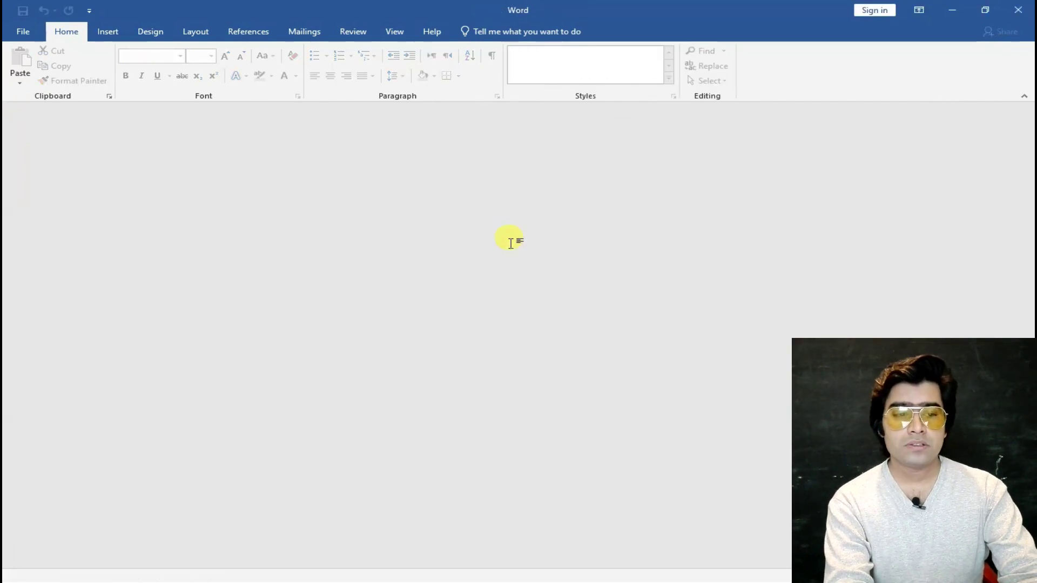
key(ctrl+n)
Insert WordArt in the light blue style with a reflection and give it the text "Computer Science"
key(alt+n)
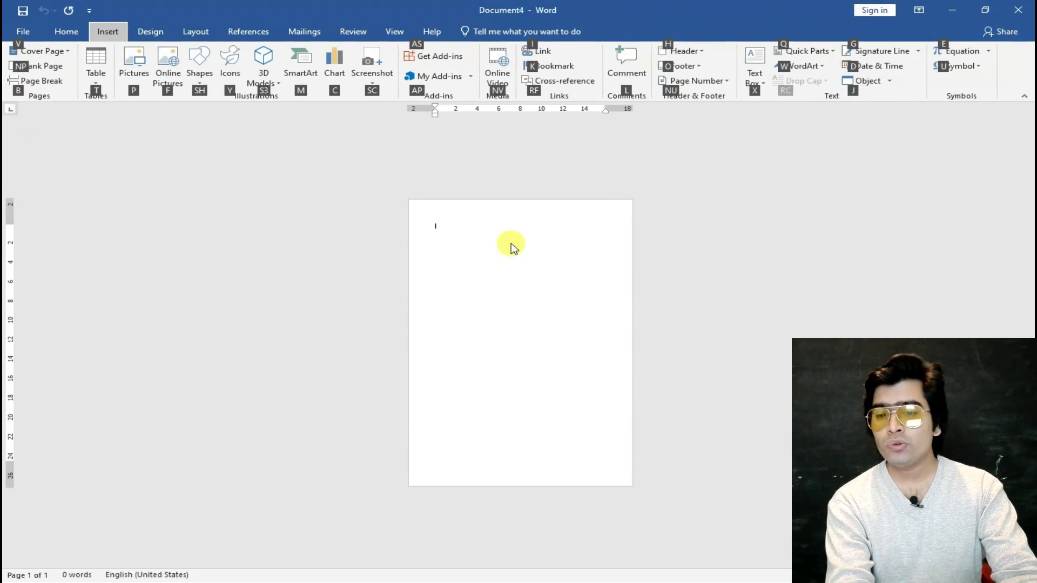
key(w)
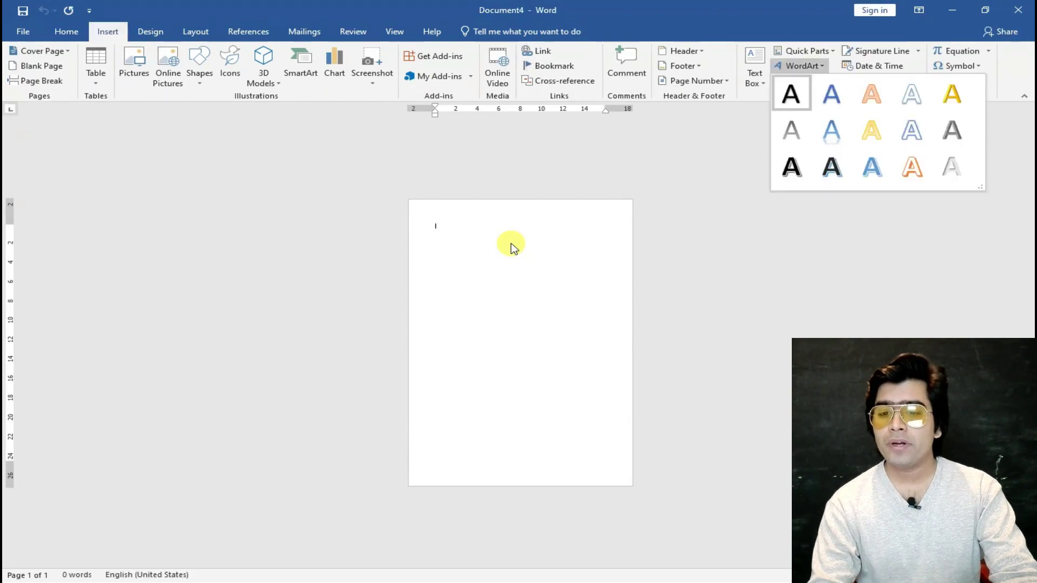
key(Right)
key(Right)
key(Right)
key(Down)
key(Left)
key(Left)
key(Return)
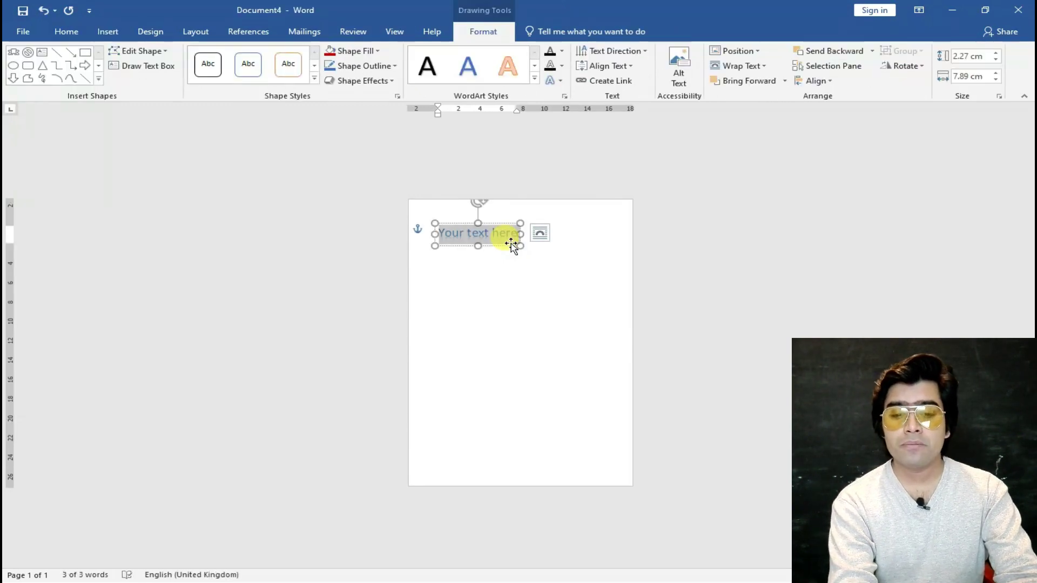
text(Computer Science)
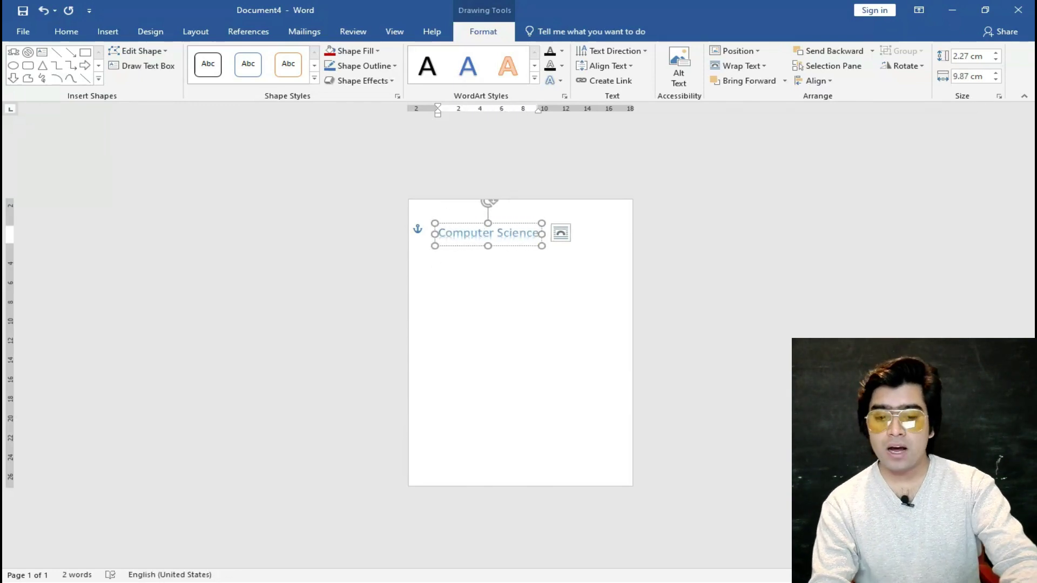
Enlarge all of the "Computer Science" WordArt text to 48 pt
scroll(512, 245, up, 5)
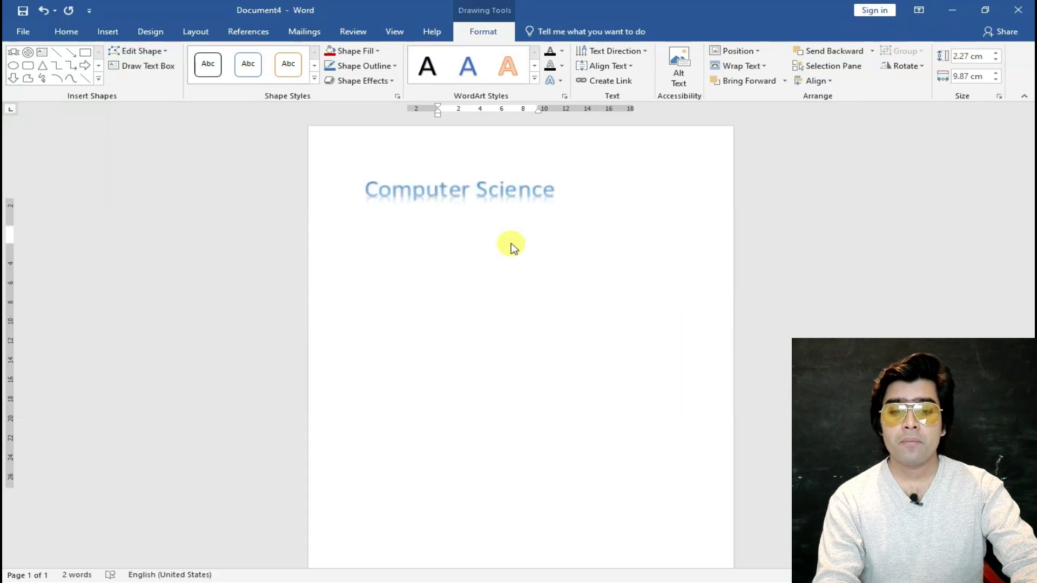
scroll(511, 244, up, 3)
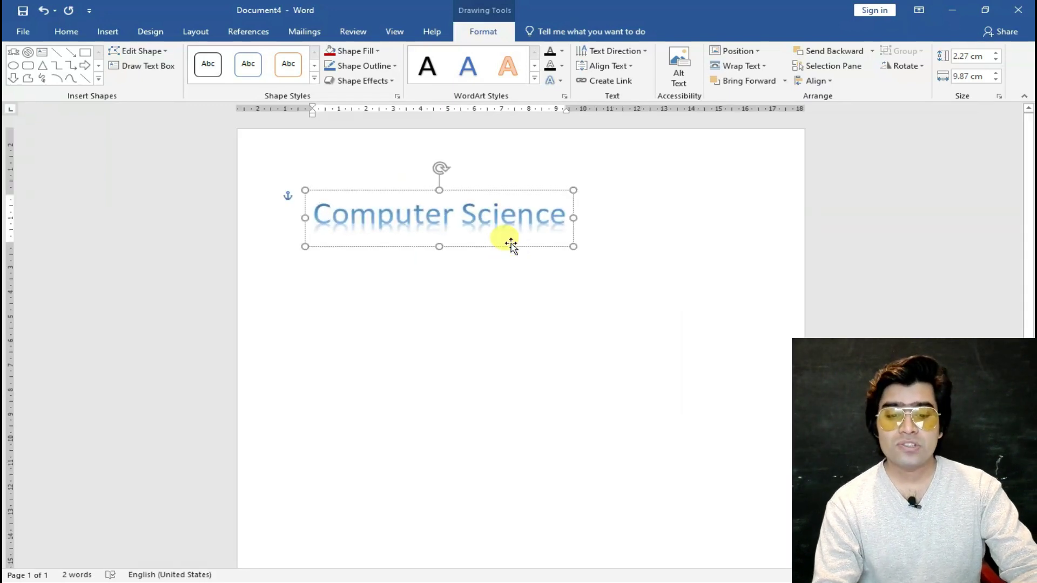
key(shift+F10)
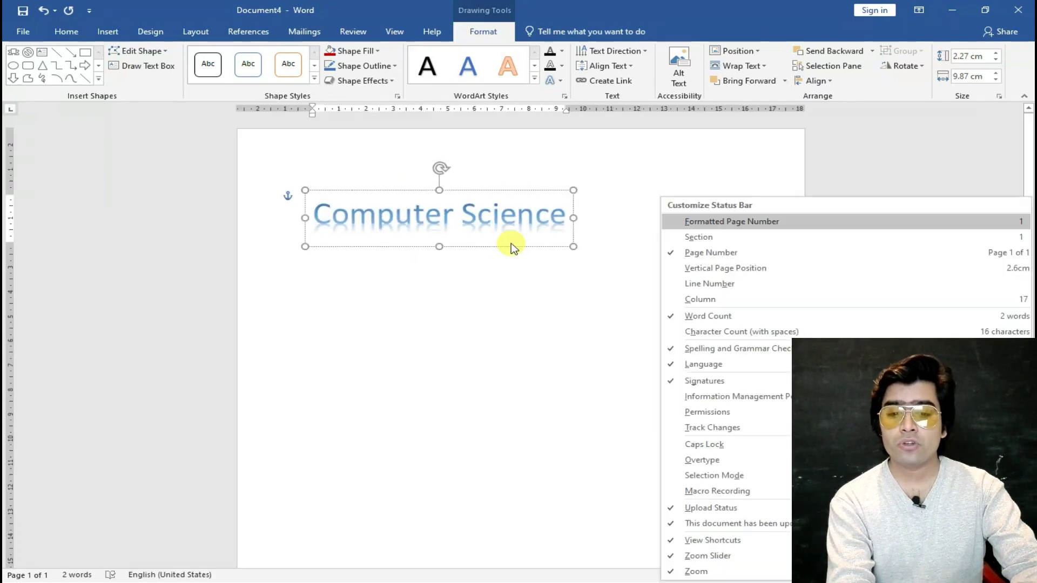
key(Escape)
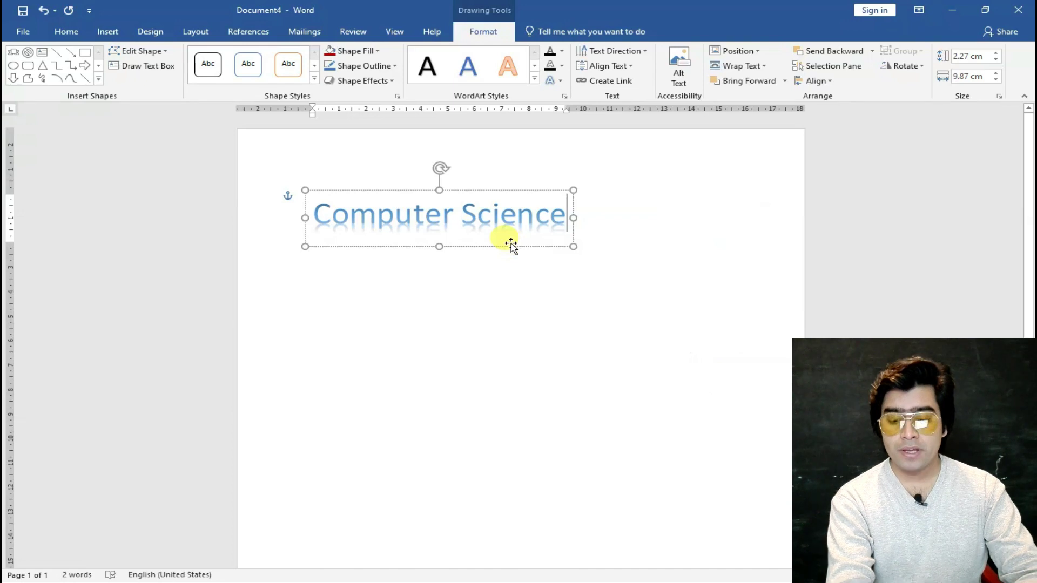
key(ctrl+a)
key(ctrl+bracketright)
key(ctrl+bracketright)
key(ctrl+bracketright)
key(ctrl+bracketright)
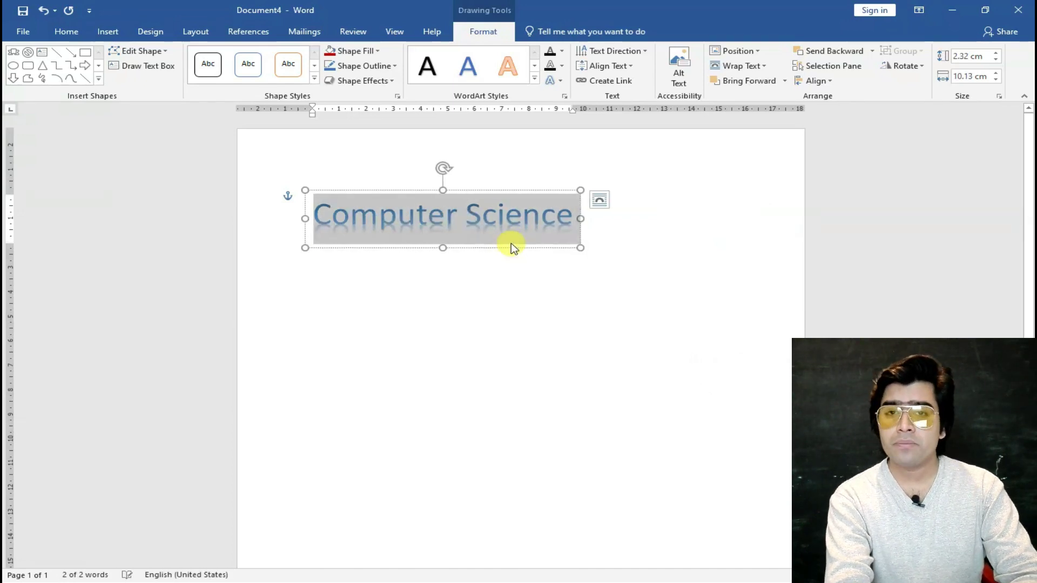
key(ctrl+bracketright)
key(ctrl+bracketright)
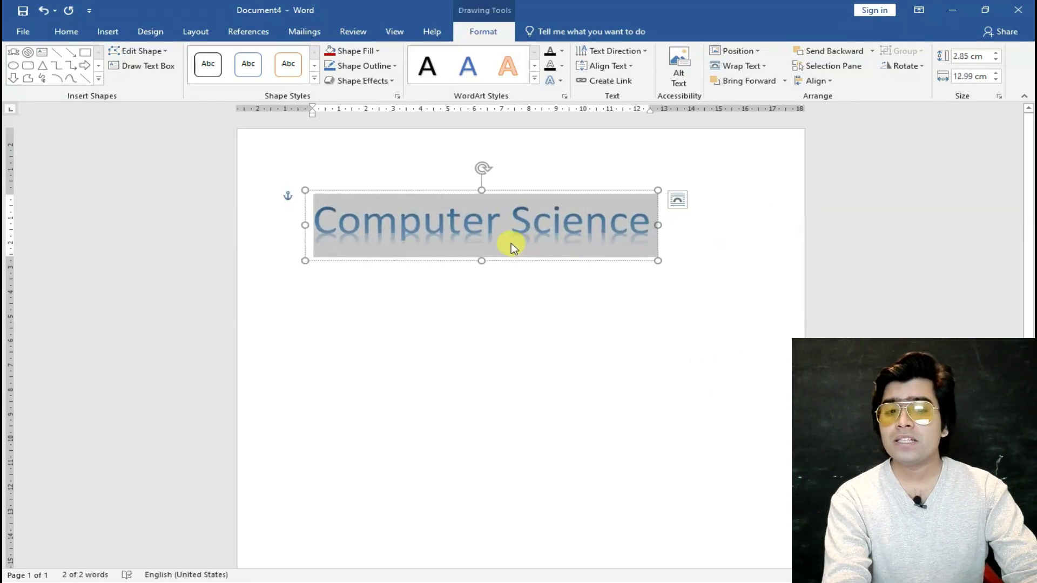
Apply the upward arch Follow Path transform to the "Computer Science" WordArt text
key(alt)
key(j)
key(d)
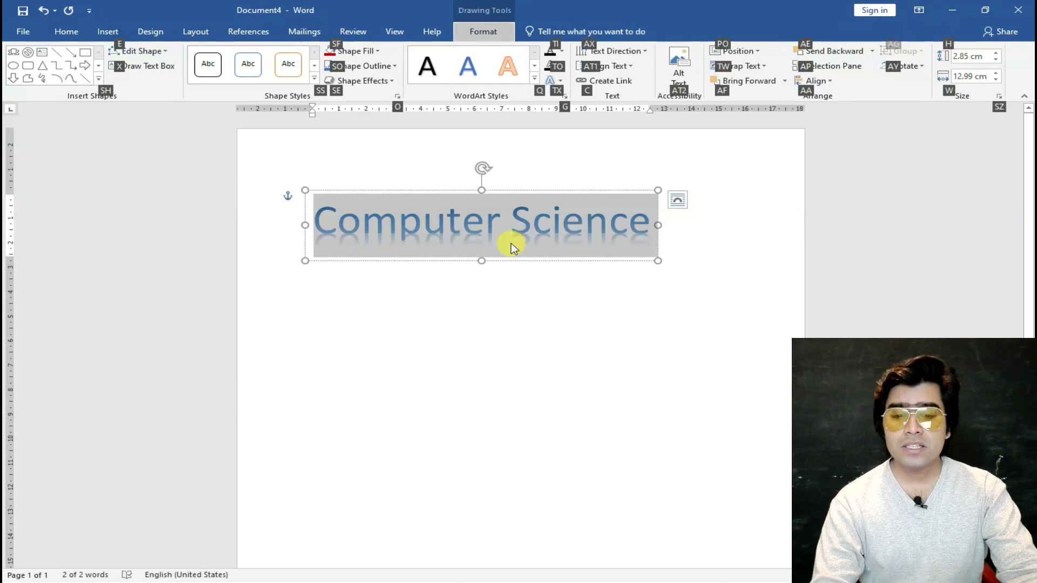
key(t)
key(x)
key(t)
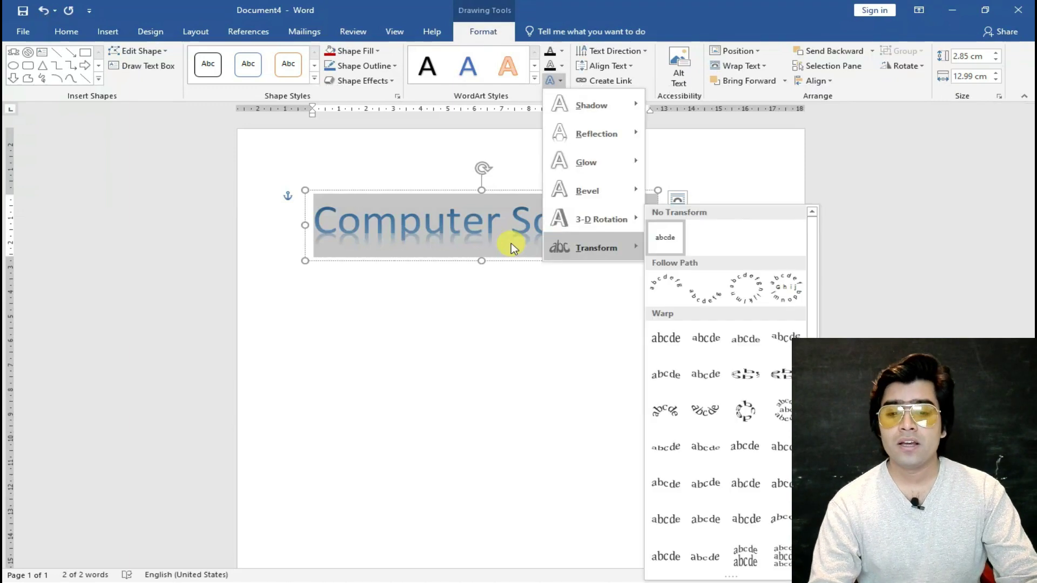
key(Down)
key(Return)
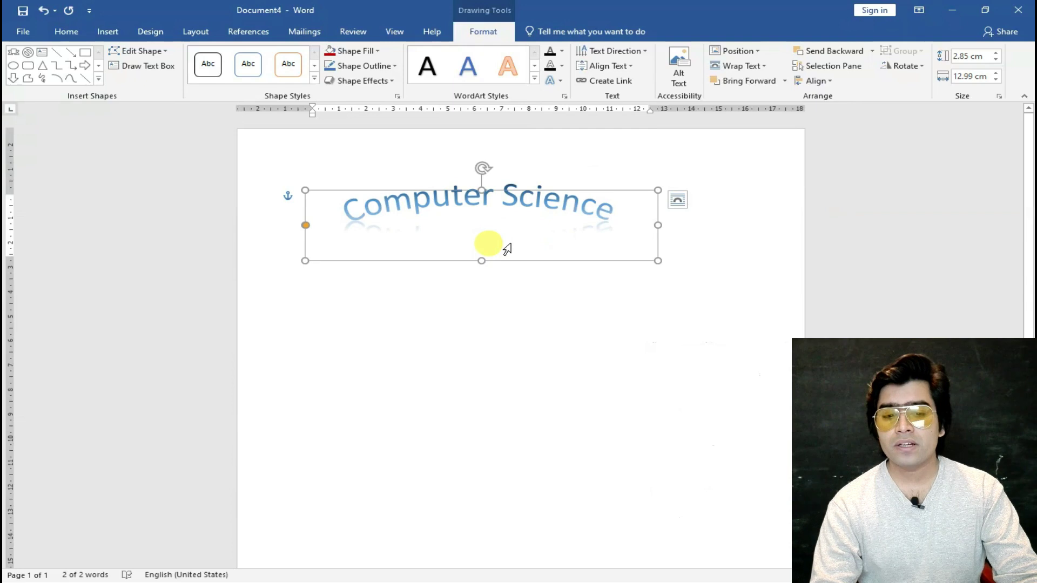
Resize the arched WordArt to about 7.44 cm high and 6.76 cm wide, and nudge it slightly to the right
key(shift+Right)
key(shift+Right)
key(shift+Right)
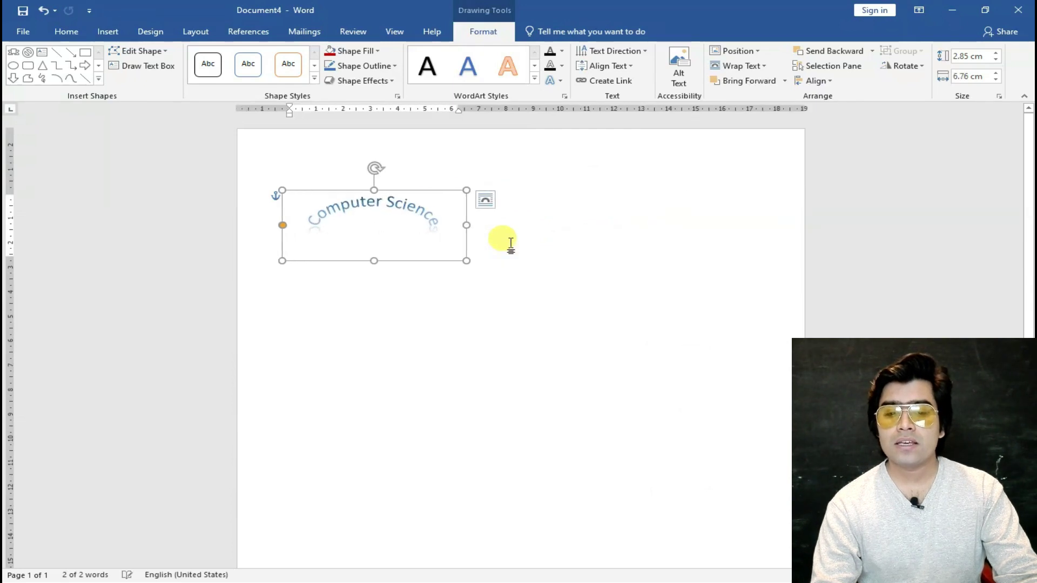
key(shift+Up)
key(shift+Up)
key(shift+Up)
key(shift+Up)
key(shift+Up)
key(shift+Up)
key(shift+Up)
key(shift+Up)
key(shift+Up)
key(shift+Up)
key(Right)
key(Right)
key(Right)
key(Right)
key(Right)
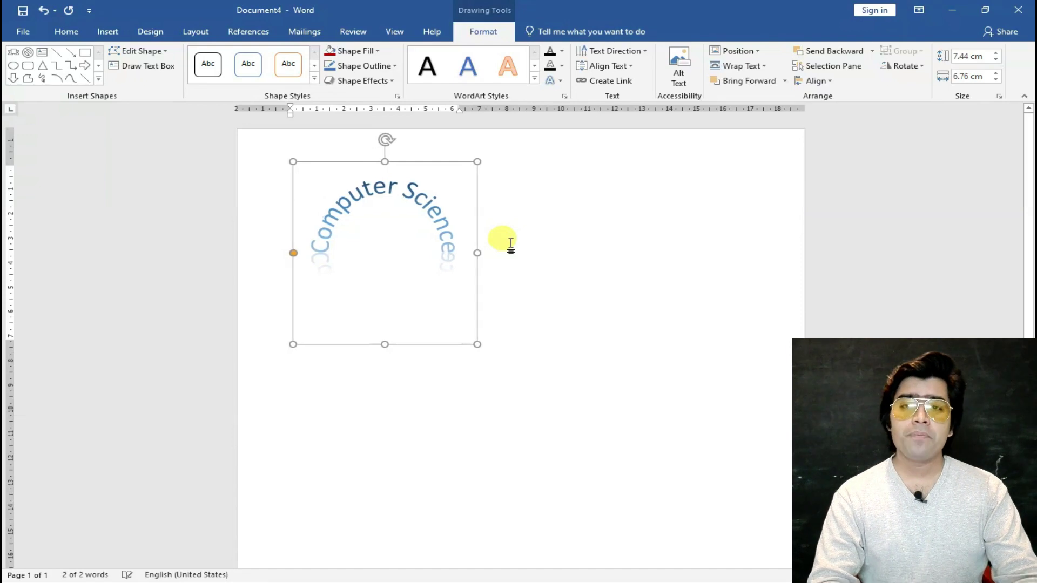
Delete the WordArt and insert a new empty equation after browsing the built-in equations
key(Delete)
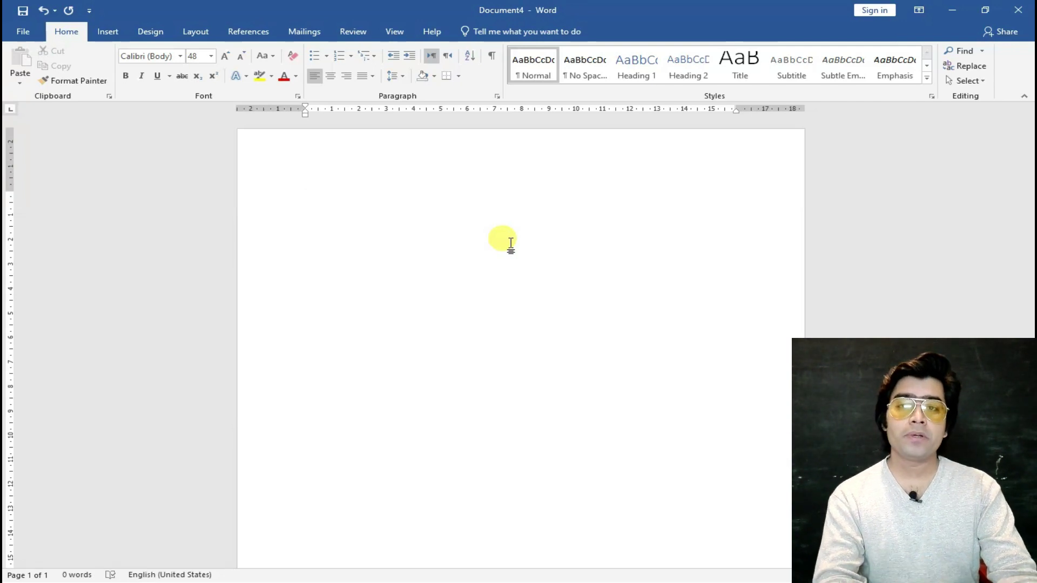
key(alt)
key(n)
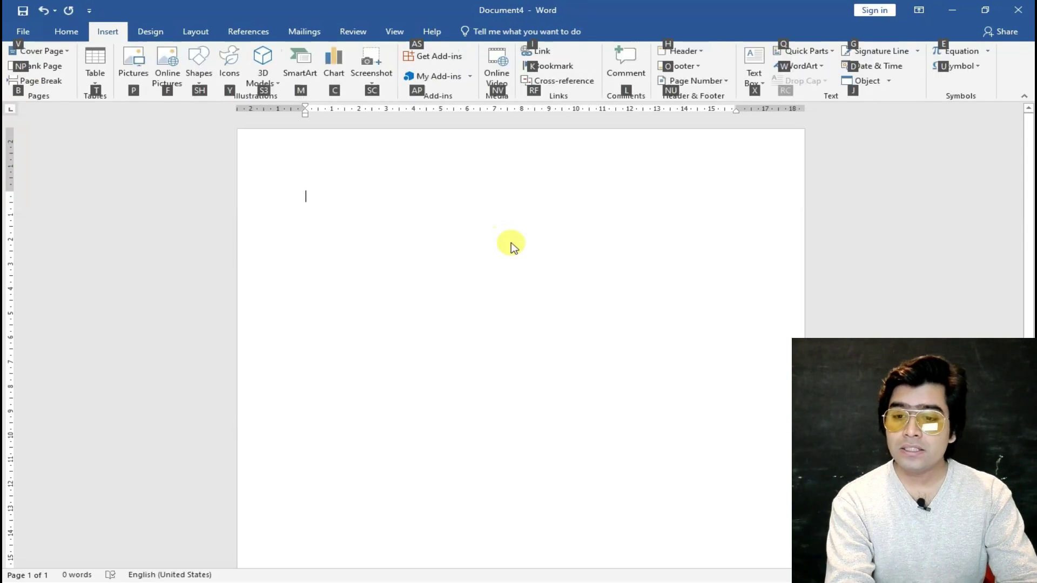
key(e)
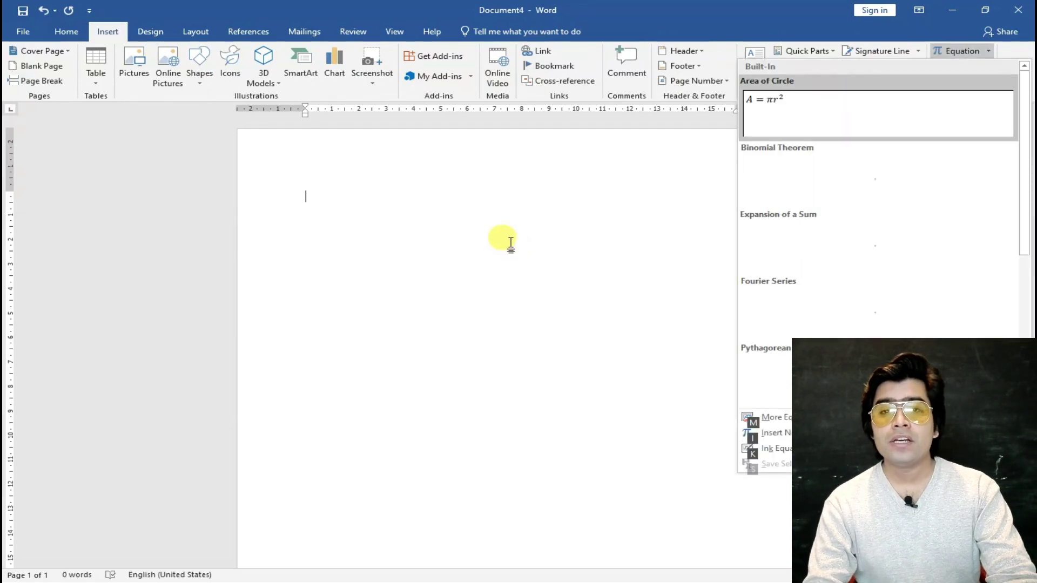
key(Down)
key(Down)
key(Up)
key(Up)
key(Down)
key(Down)
key(Down)
key(Down)
key(Down)
key(Down)
key(Down)
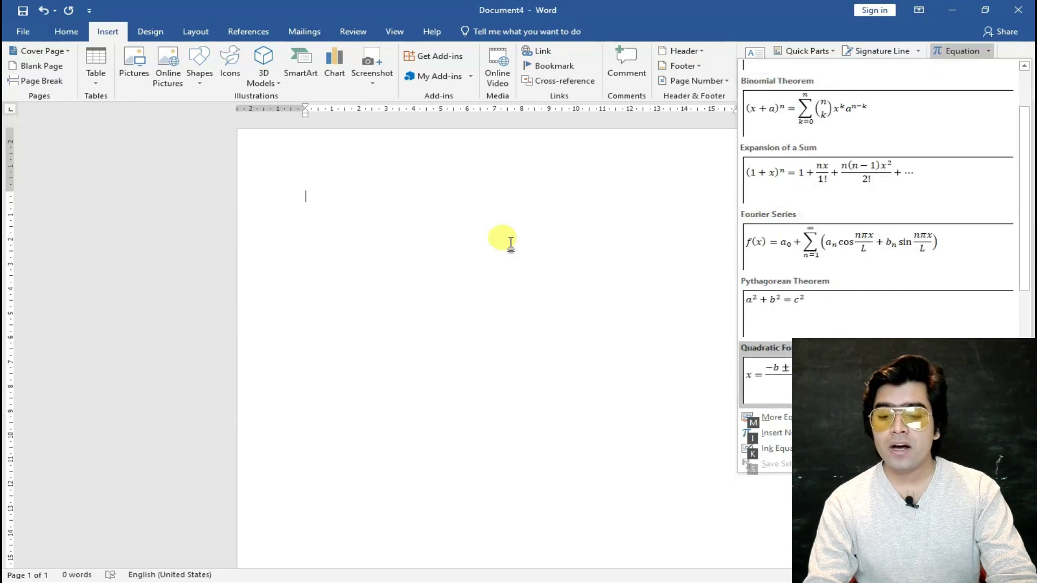
key(Down)
key(Down)
key(Down)
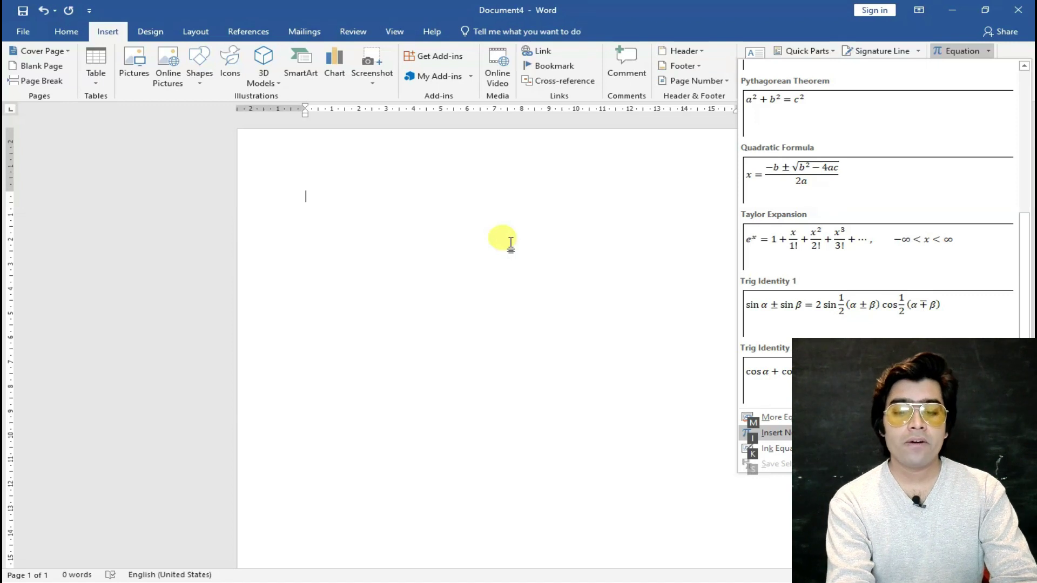
key(Return)
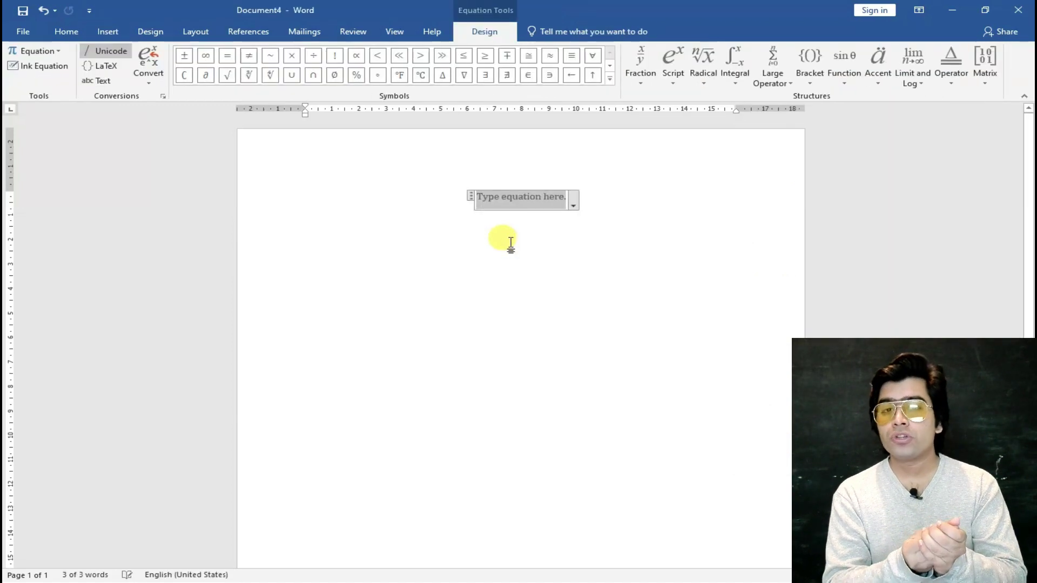